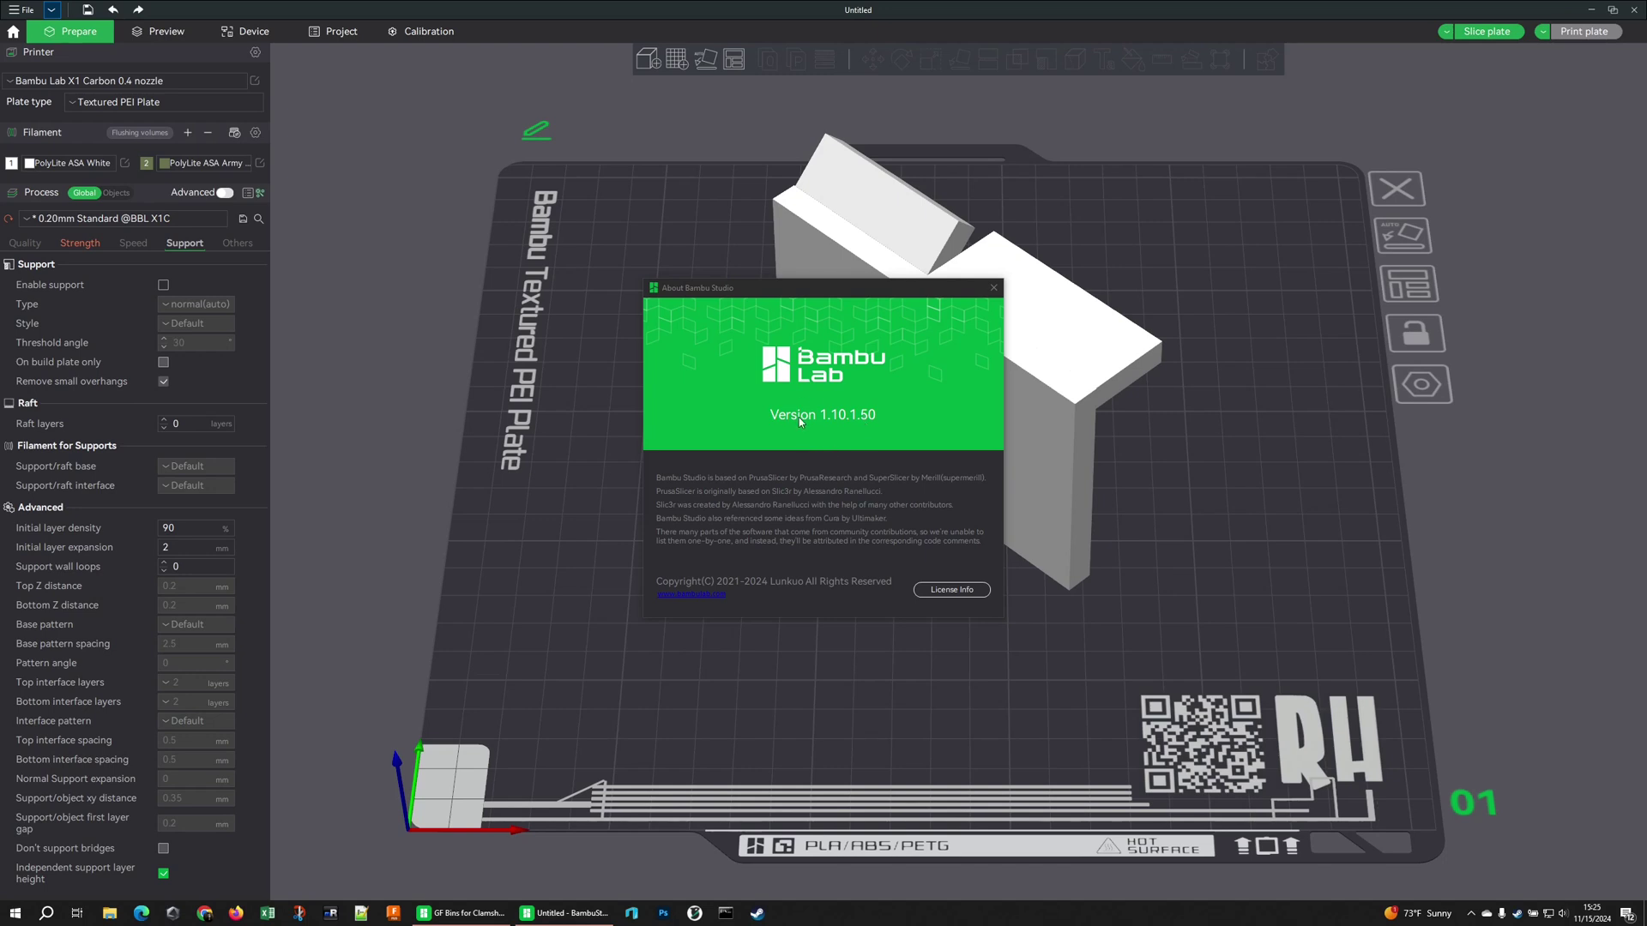
# Dismiss the About dialog, then add a cylinder part to the model and place it against the wall's front lower corner.
pyautogui.click(992, 289)
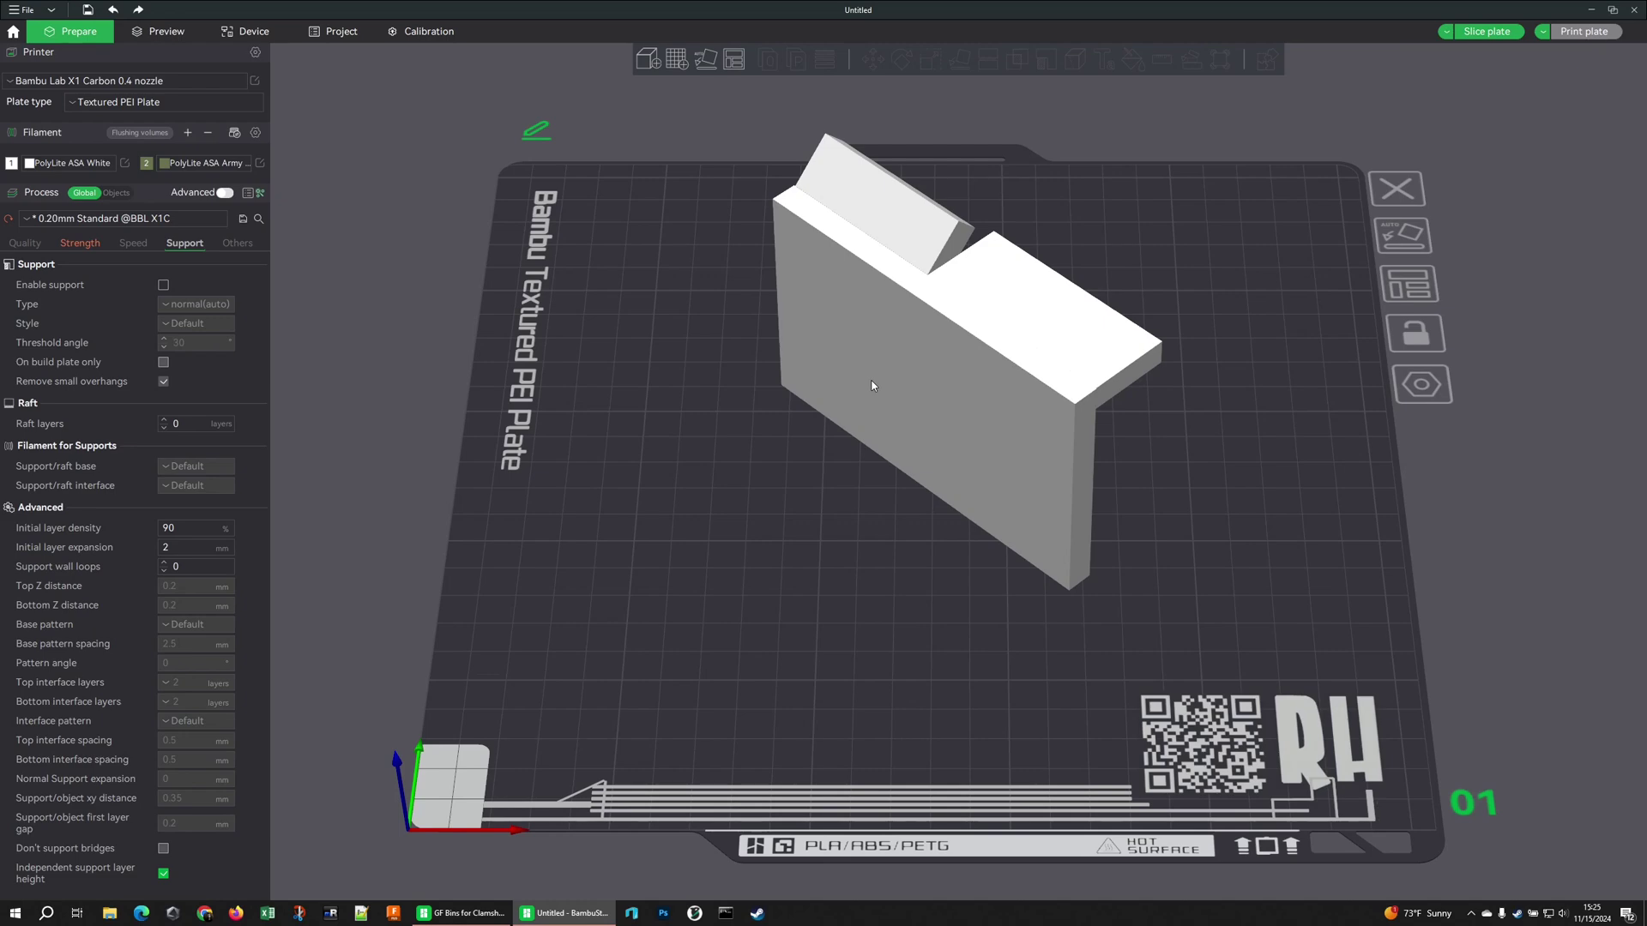
pyautogui.moveTo(861, 514)
pyautogui.mouseDown()
pyautogui.moveTo(816, 471)
pyautogui.moveTo(858, 501)
pyautogui.mouseUp()
pyautogui.rightClick(912, 396)
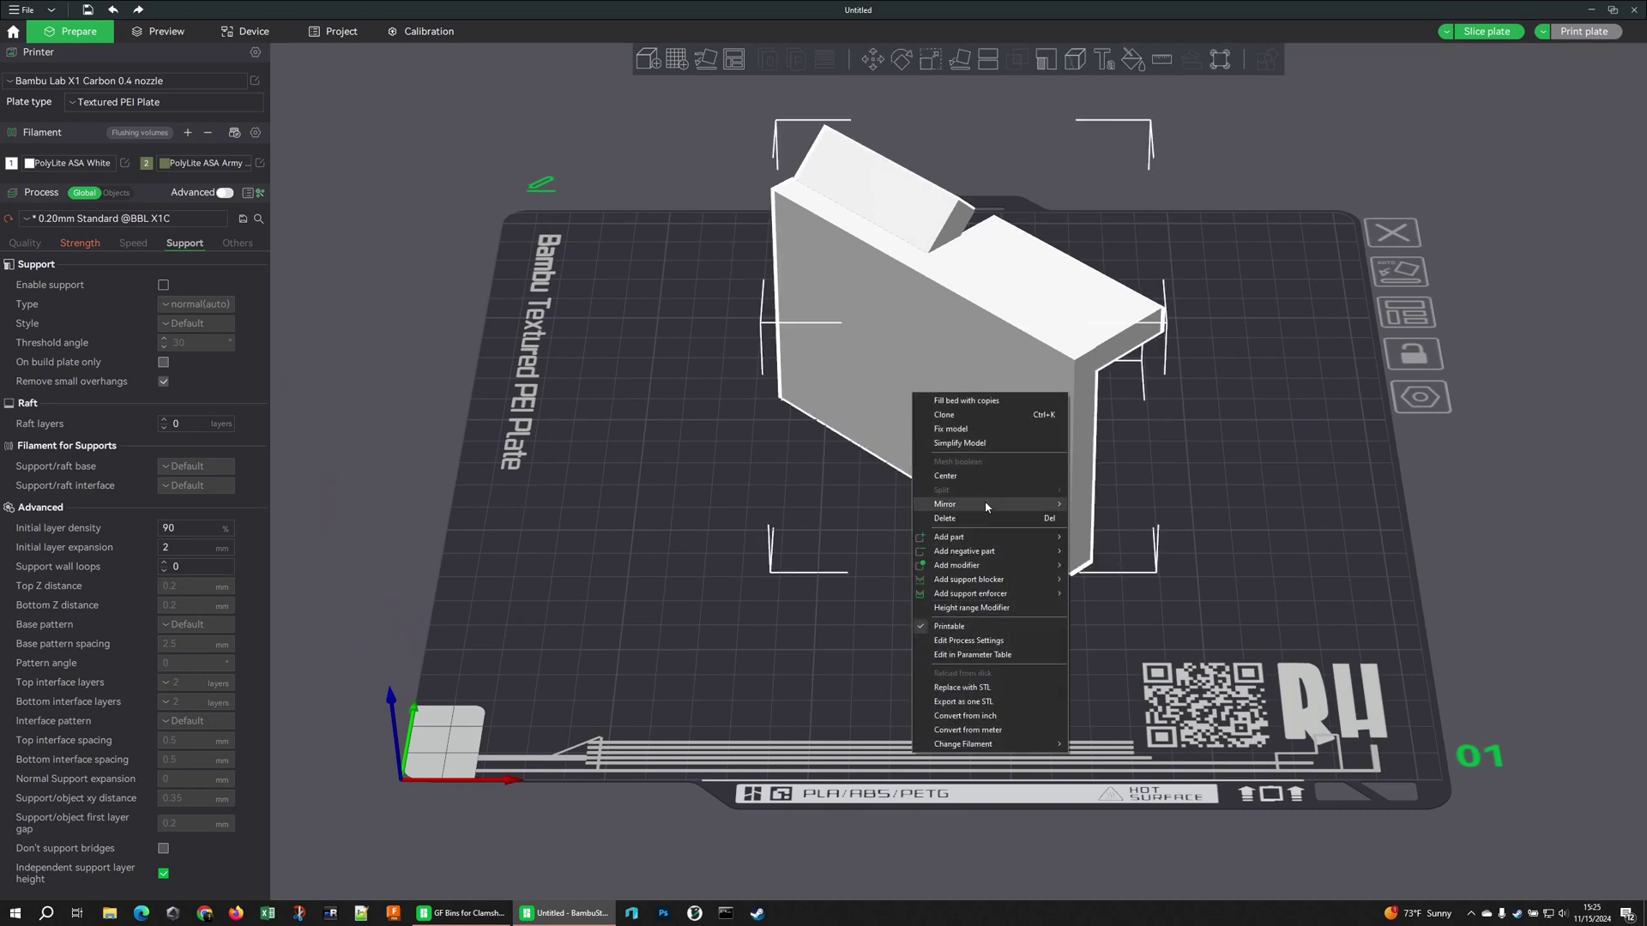
pyautogui.moveTo(1011, 538)
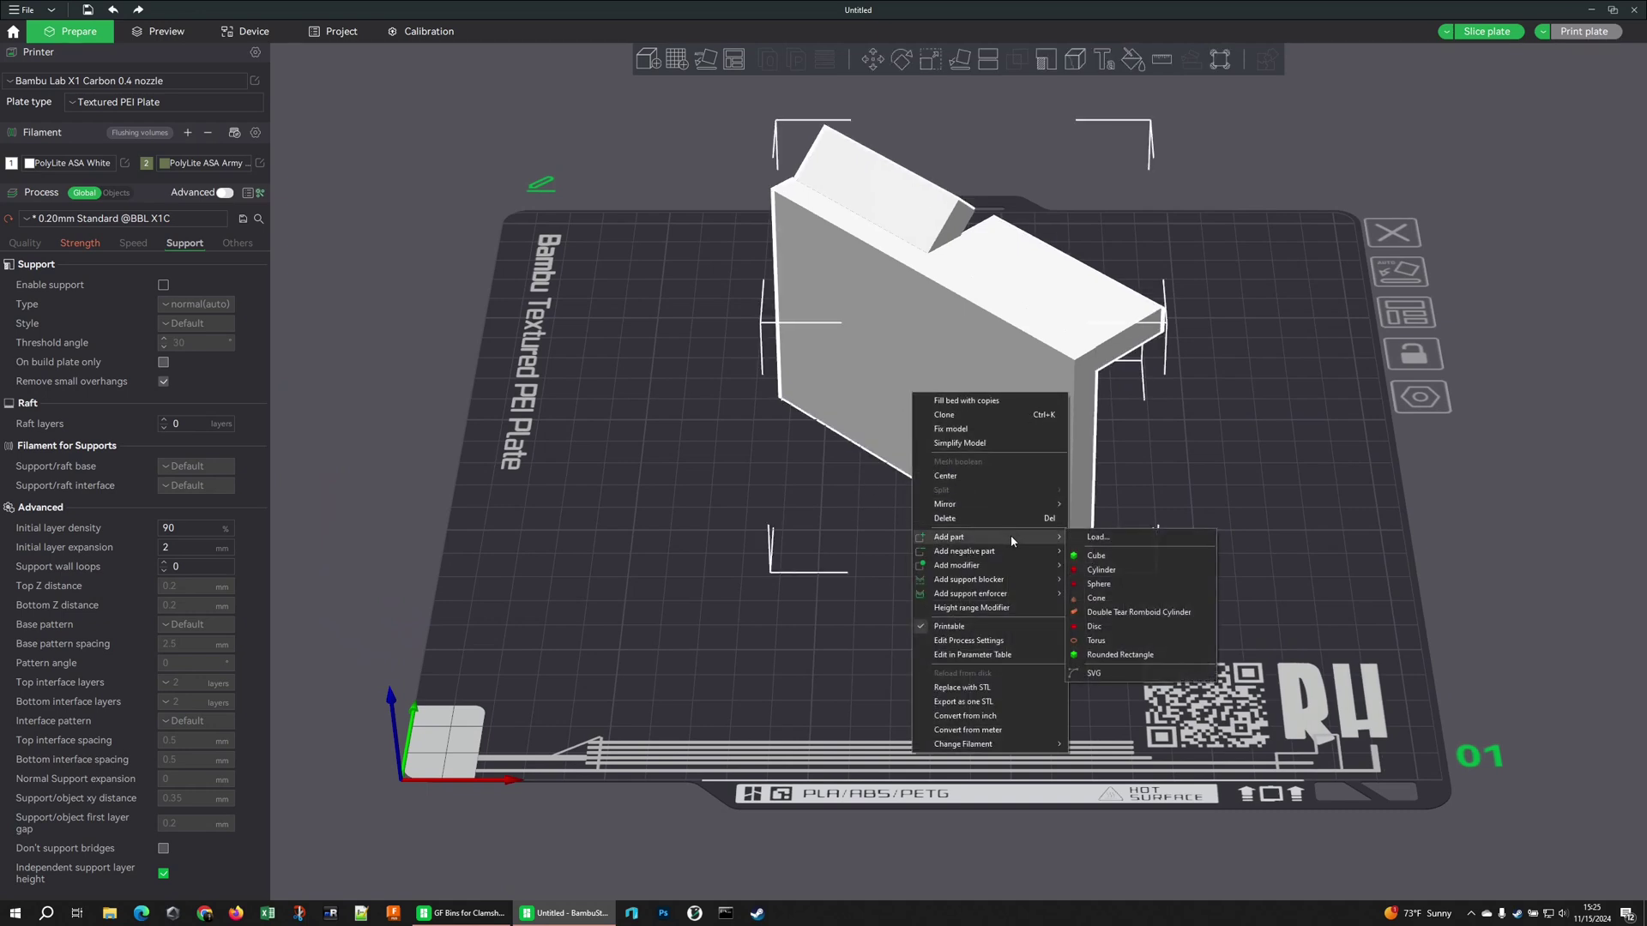
pyautogui.click(1122, 566)
pyautogui.moveTo(1186, 551); pyautogui.dragTo(1006, 558)
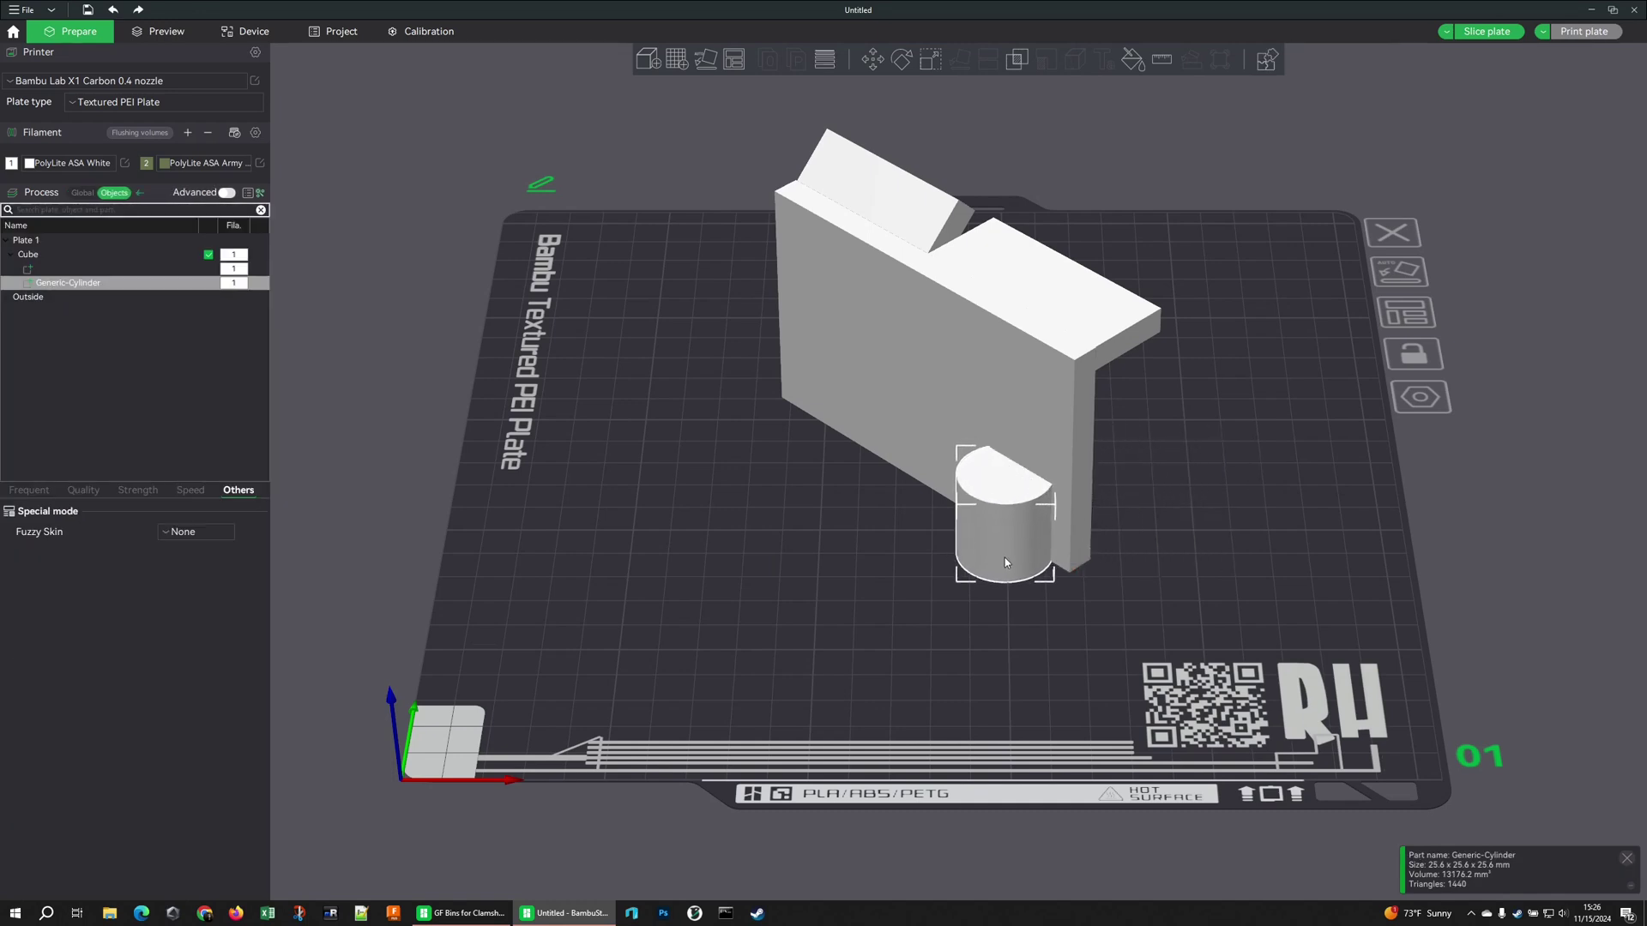
# Assign filament 2 (PolyLite ASA Army) to the Generic-Cylinder part and slice the plate.
pyautogui.rightClick(182, 292)
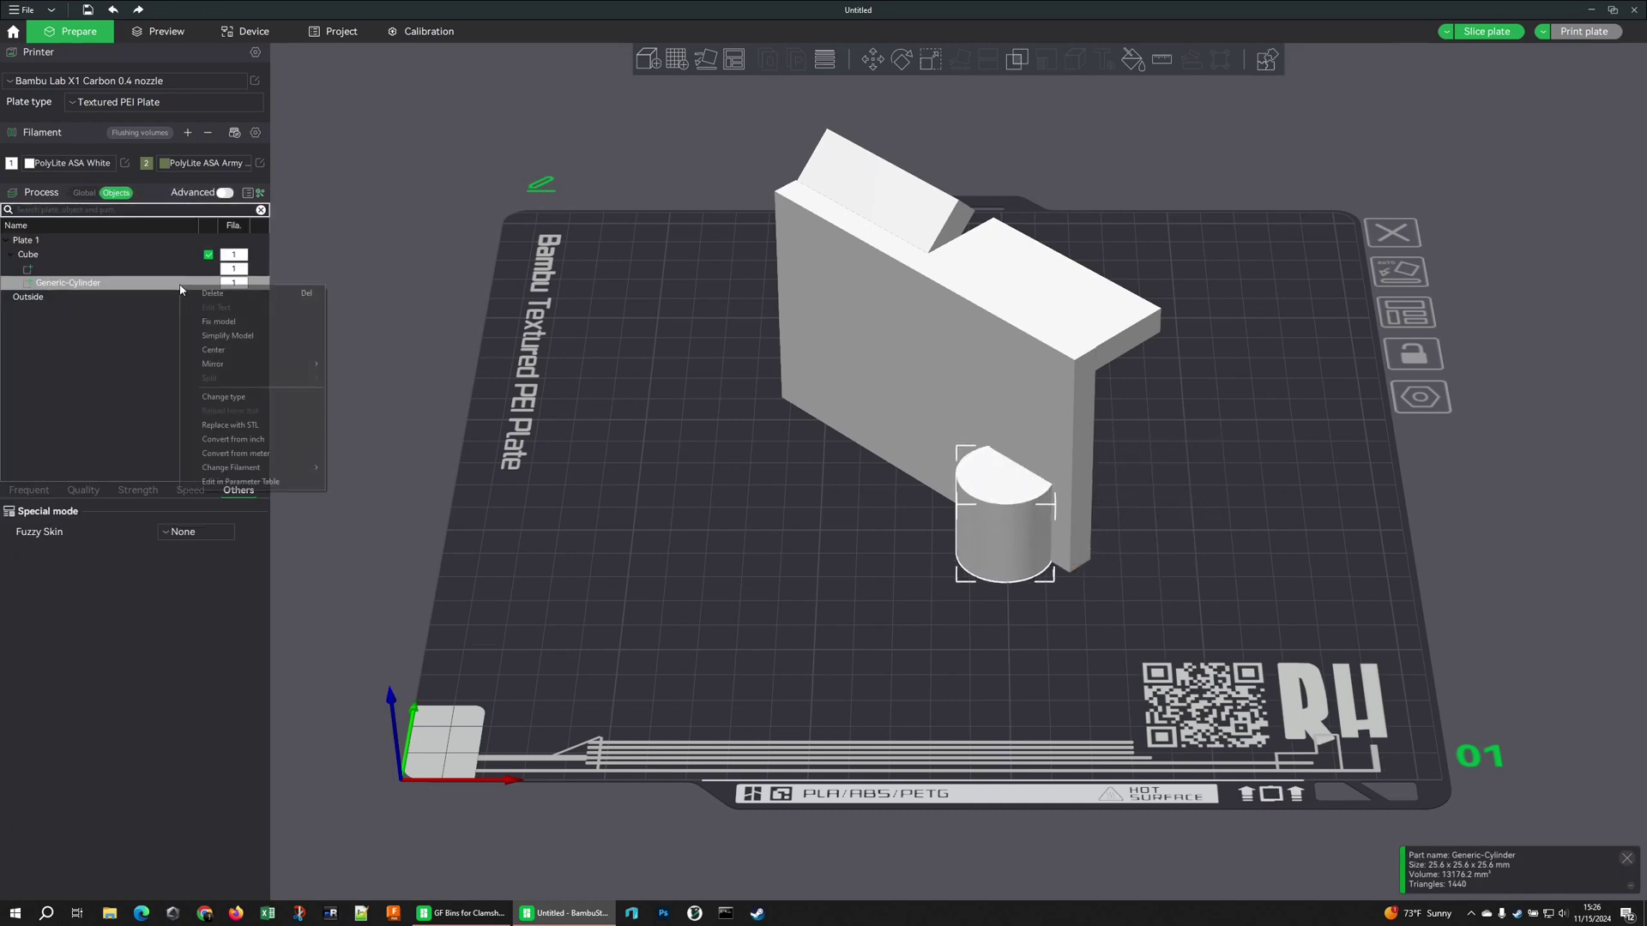
pyautogui.moveTo(278, 469)
pyautogui.click(367, 487)
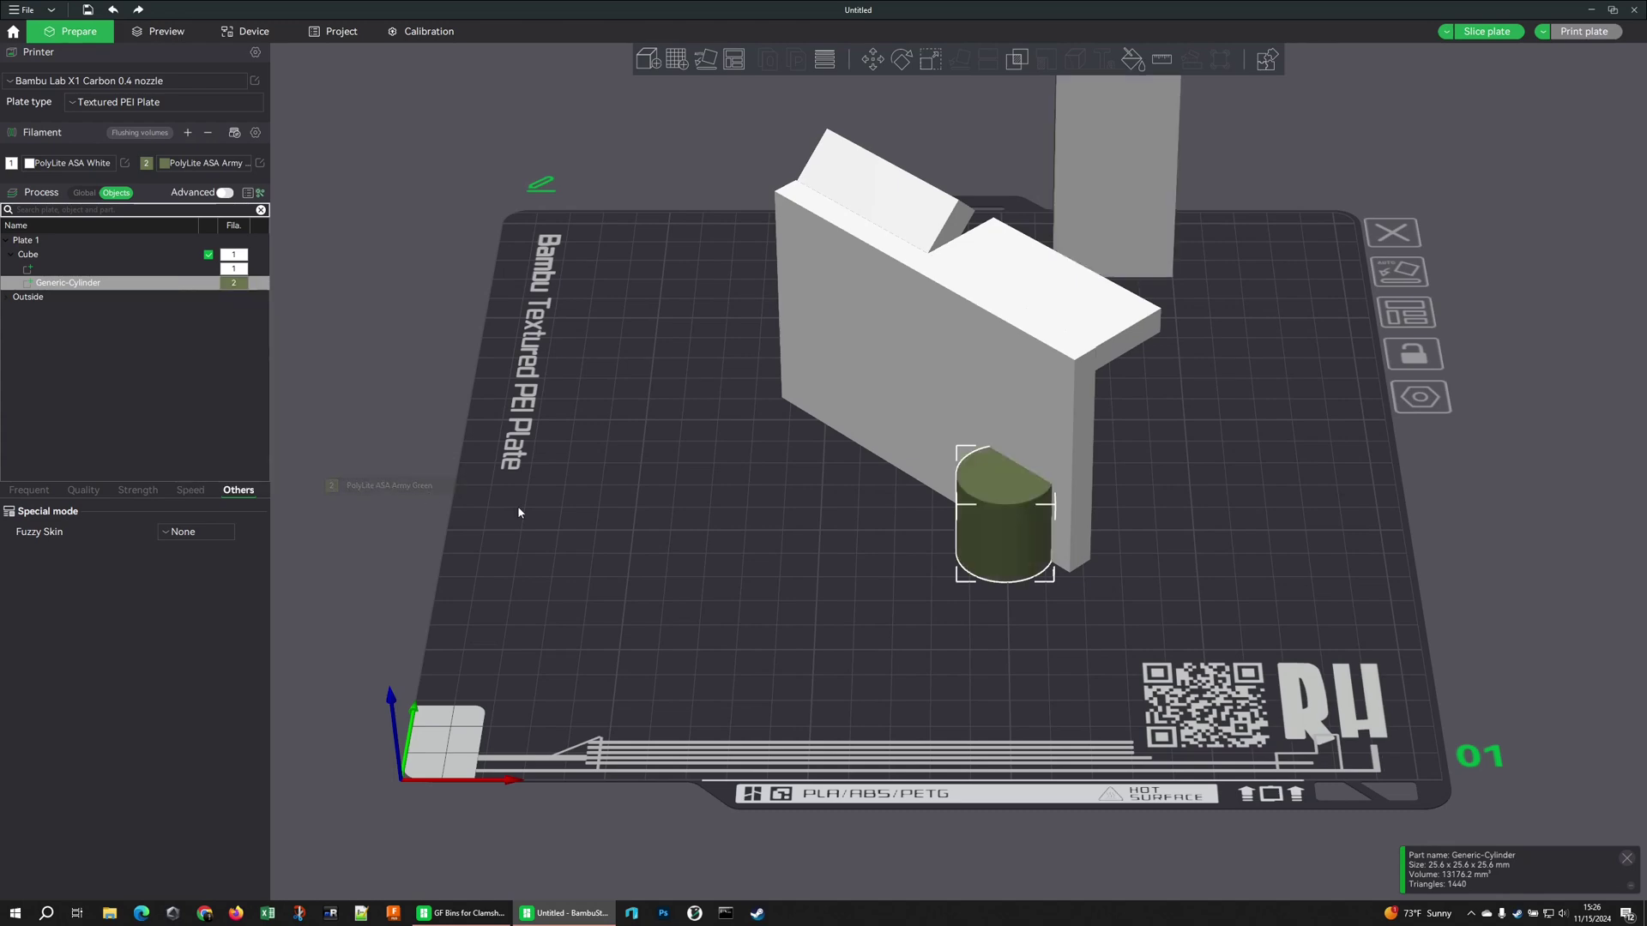
pyautogui.moveTo(1324, 420)
pyautogui.mouseDown()
pyautogui.moveTo(1270, 424)
pyautogui.moveTo(1312, 445)
pyautogui.mouseUp()
pyautogui.scroll(2, 1312, 445)
pyautogui.click(1308, 446)
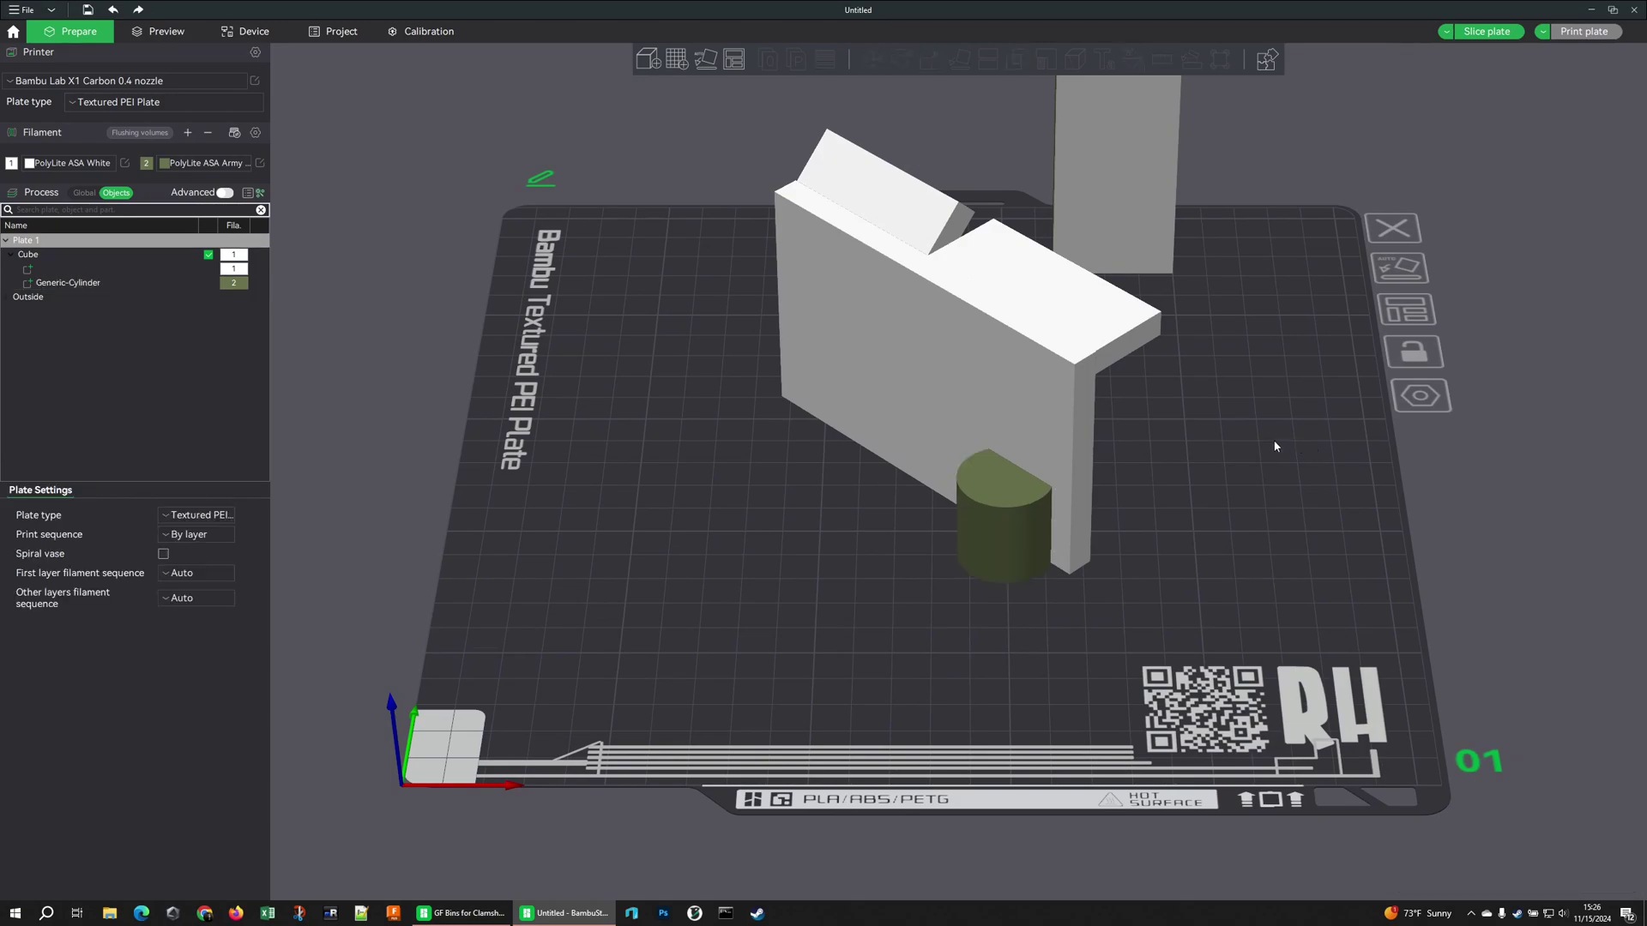
pyautogui.click(1499, 40)
pyautogui.moveTo(1165, 497)
pyautogui.mouseDown()
pyautogui.moveTo(1110, 455)
pyautogui.moveTo(1166, 499)
pyautogui.mouseUp()
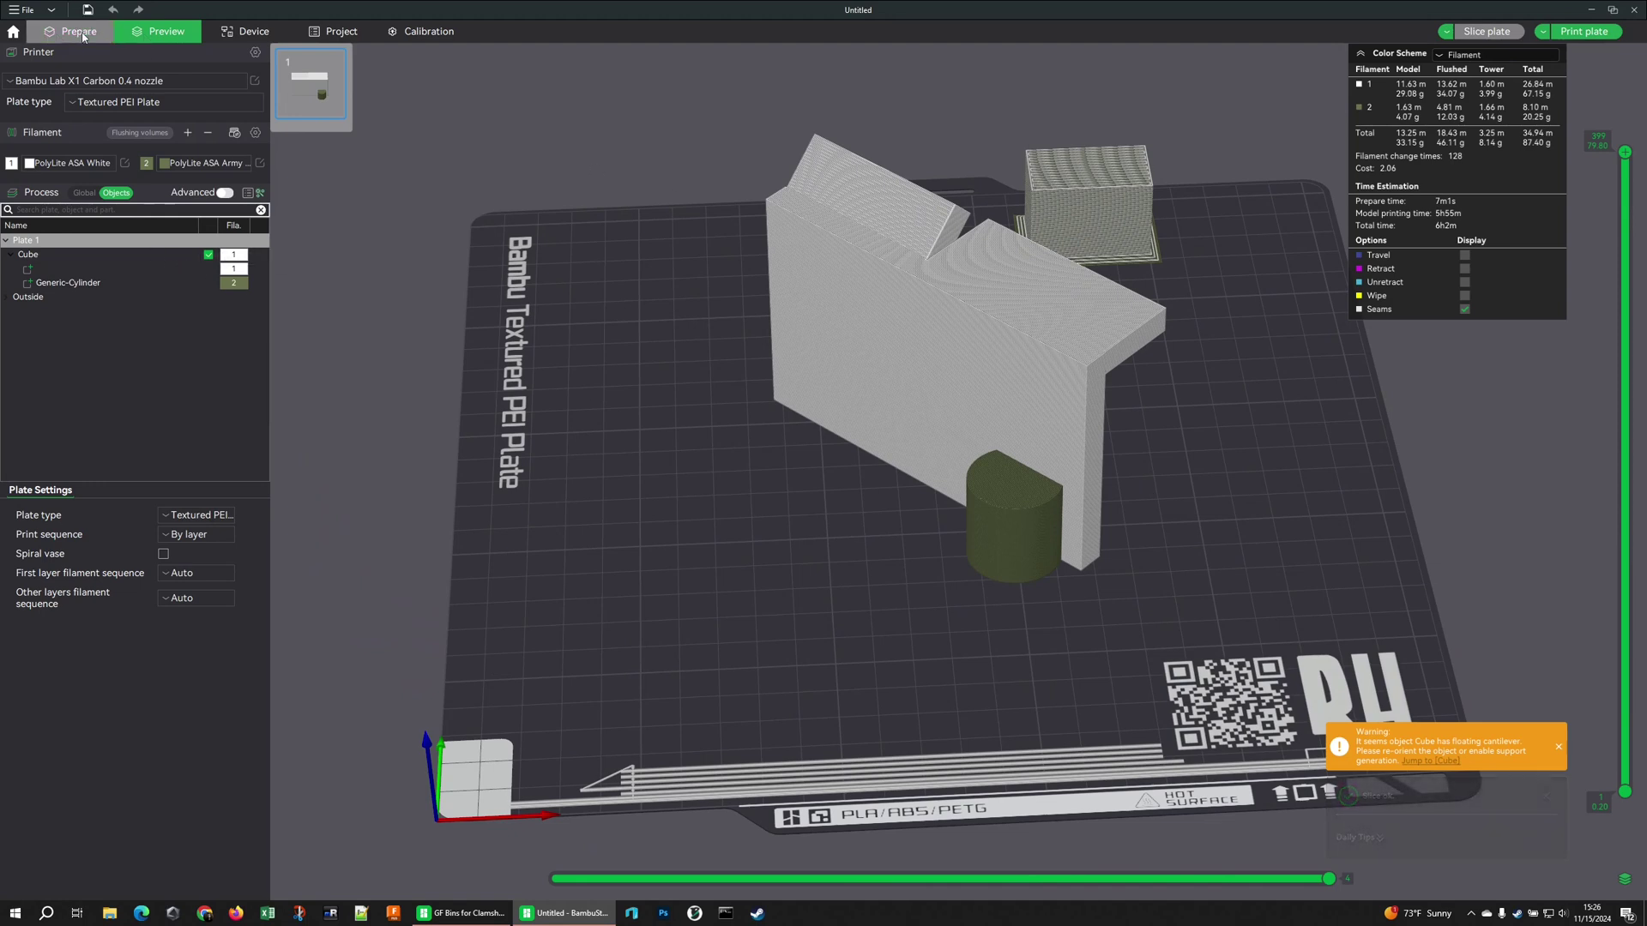
# Add a cone as a negative part at the base of the wall's front face and slice the plate to inspect the cut.
pyautogui.click(79, 31)
pyautogui.rightClick(885, 342)
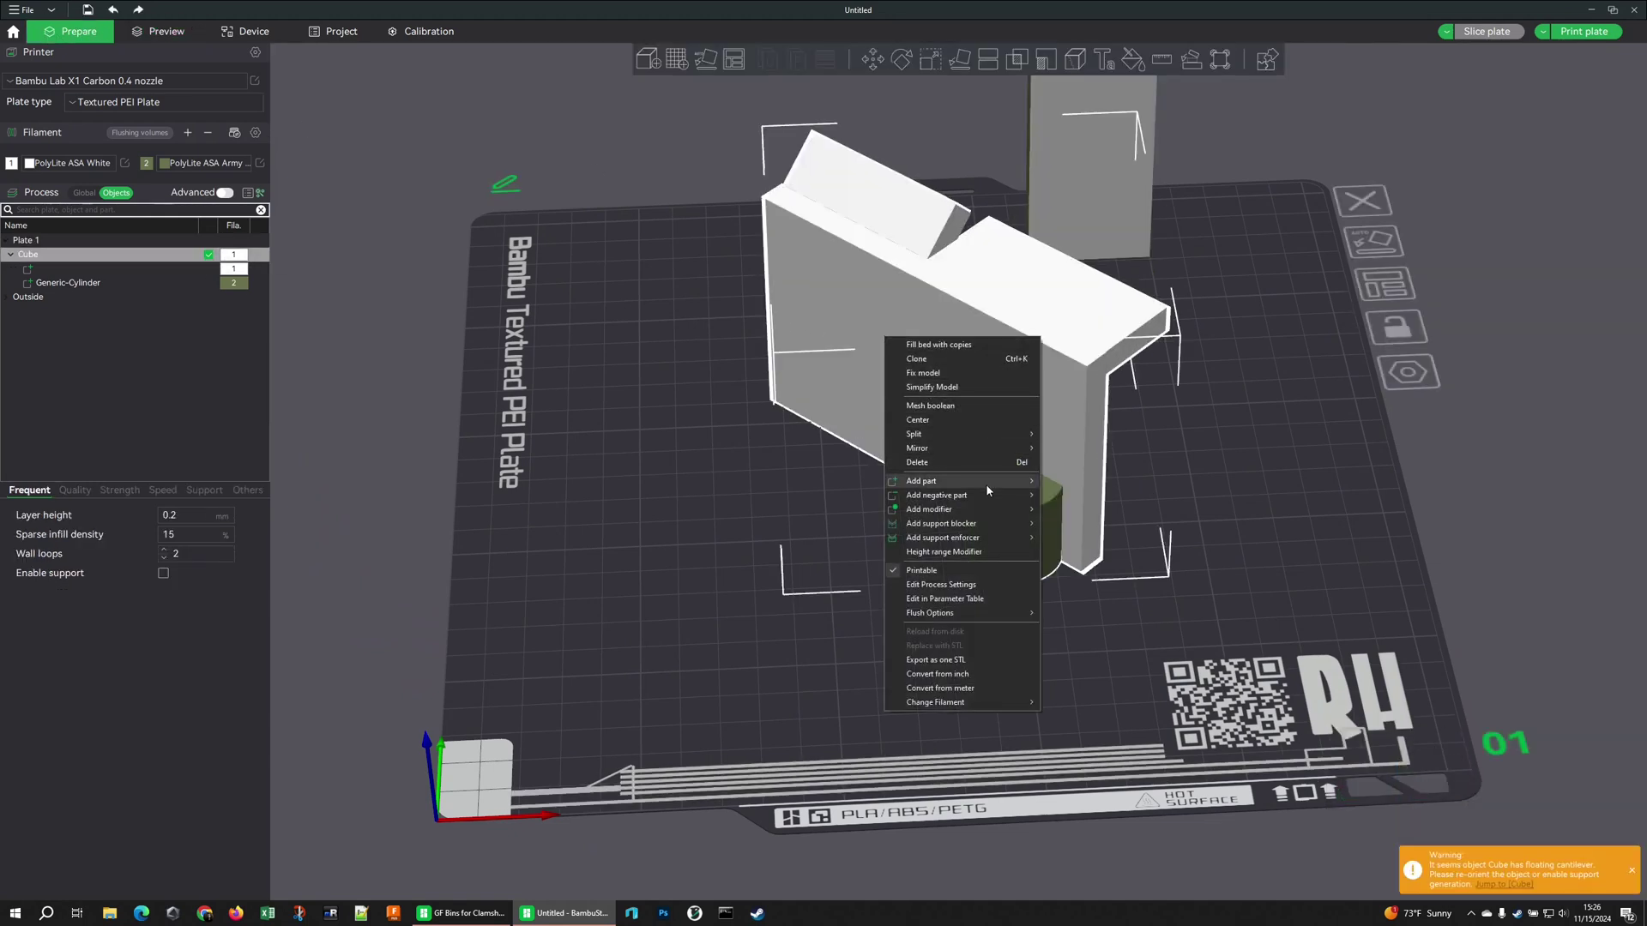
pyautogui.moveTo(986, 484)
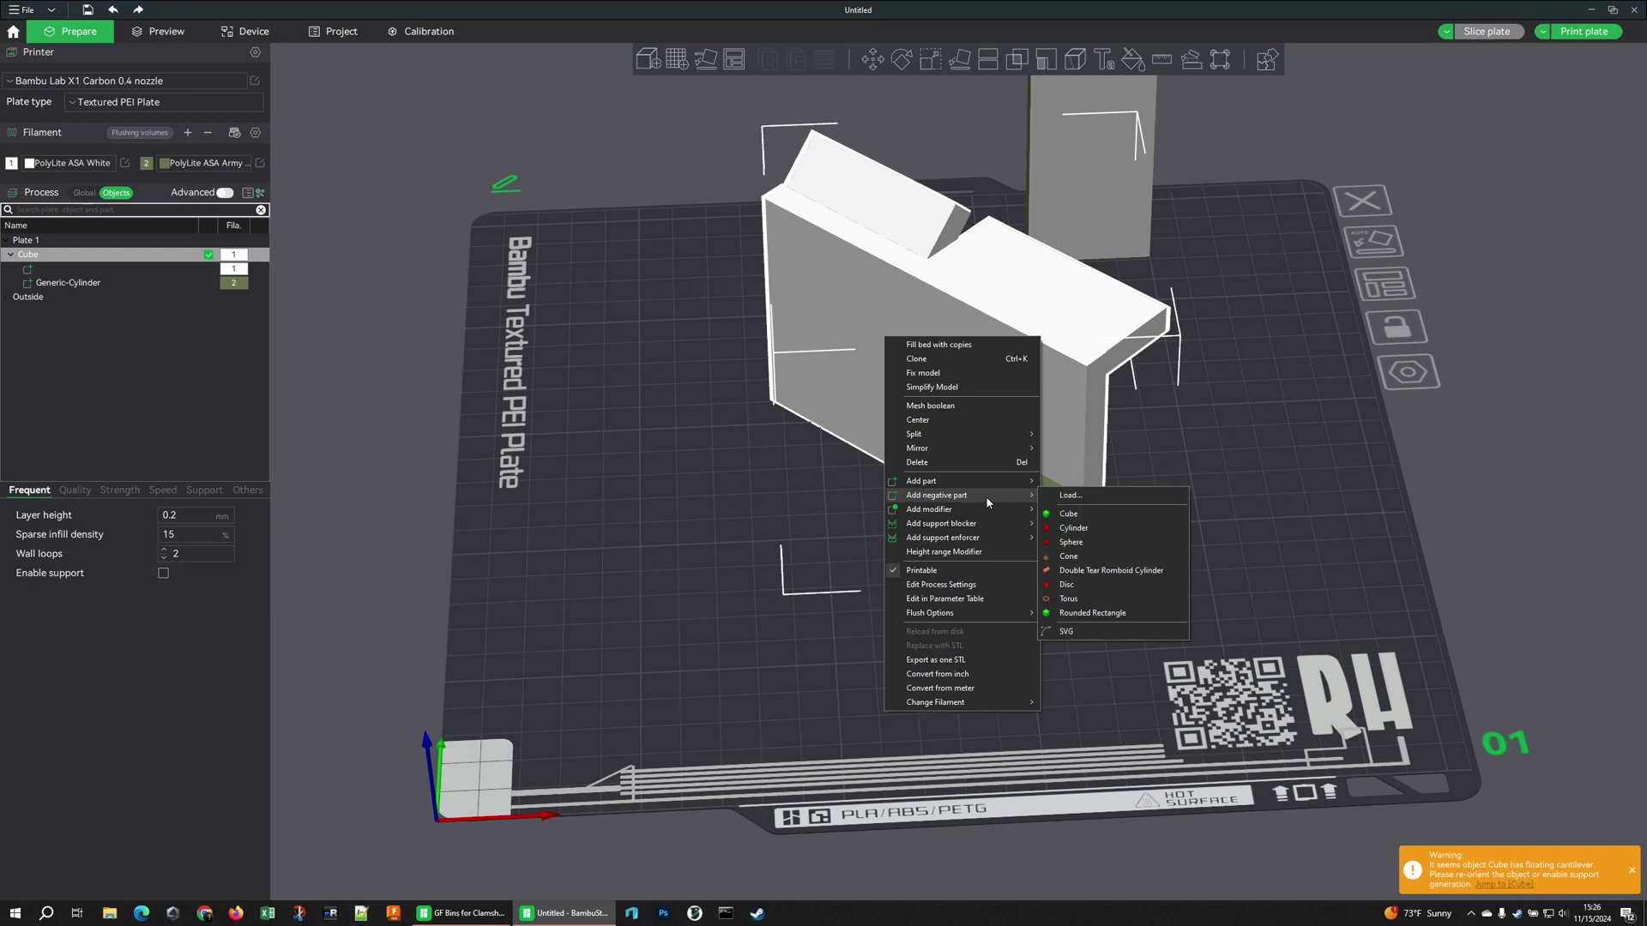
pyautogui.click(1111, 555)
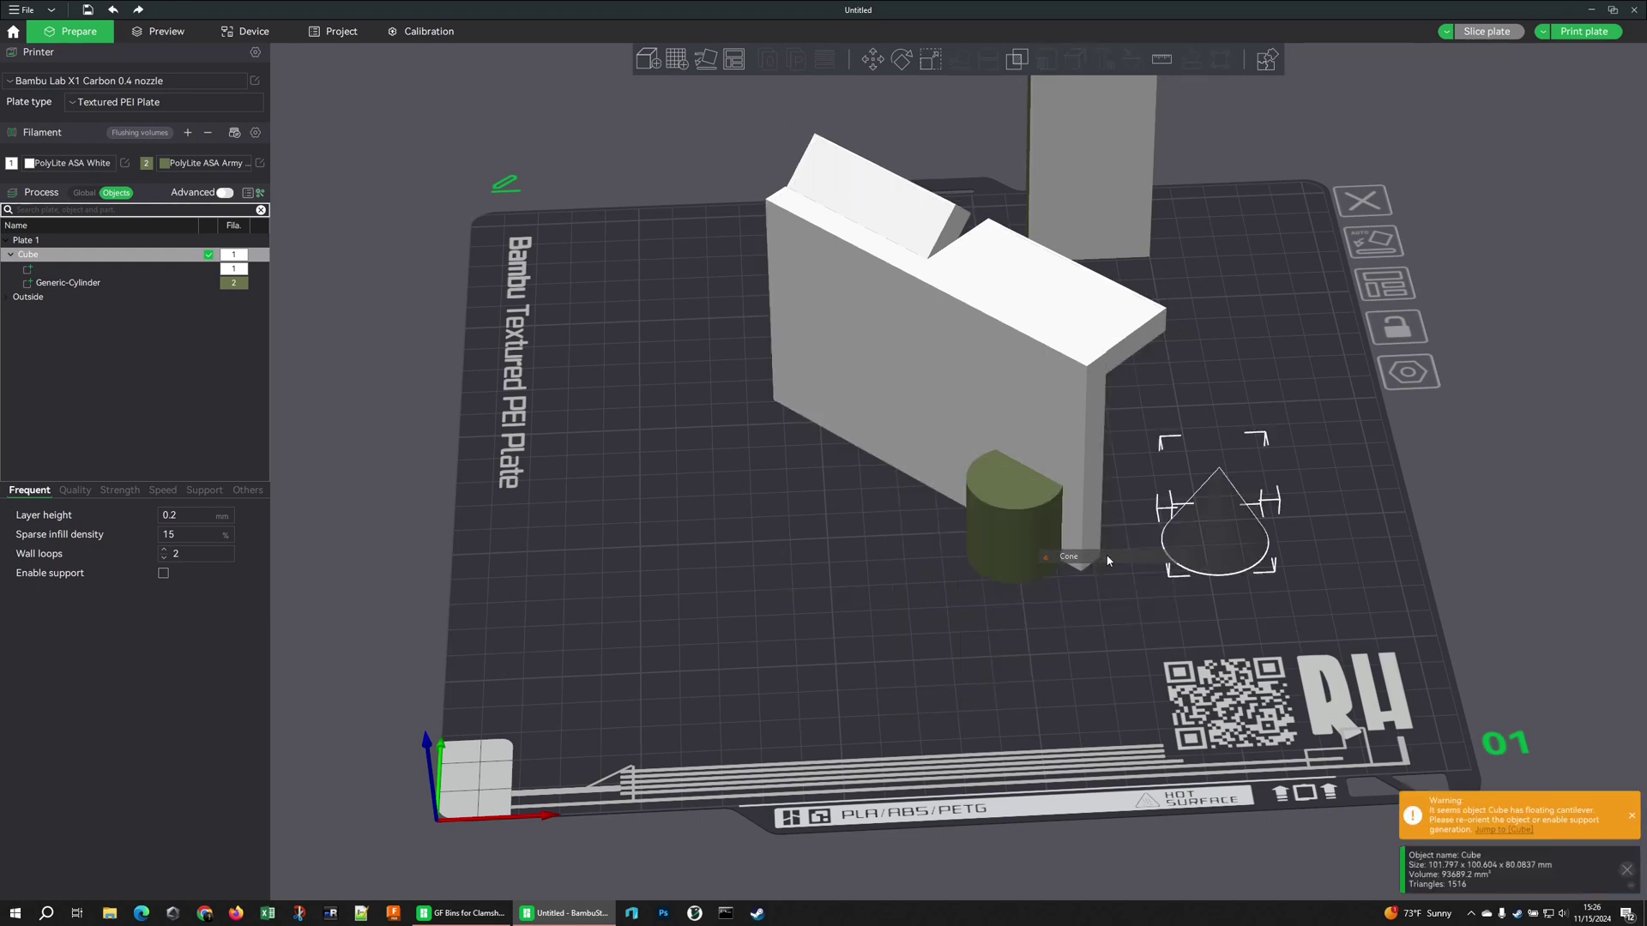
pyautogui.moveTo(1108, 556); pyautogui.dragTo(882, 493)
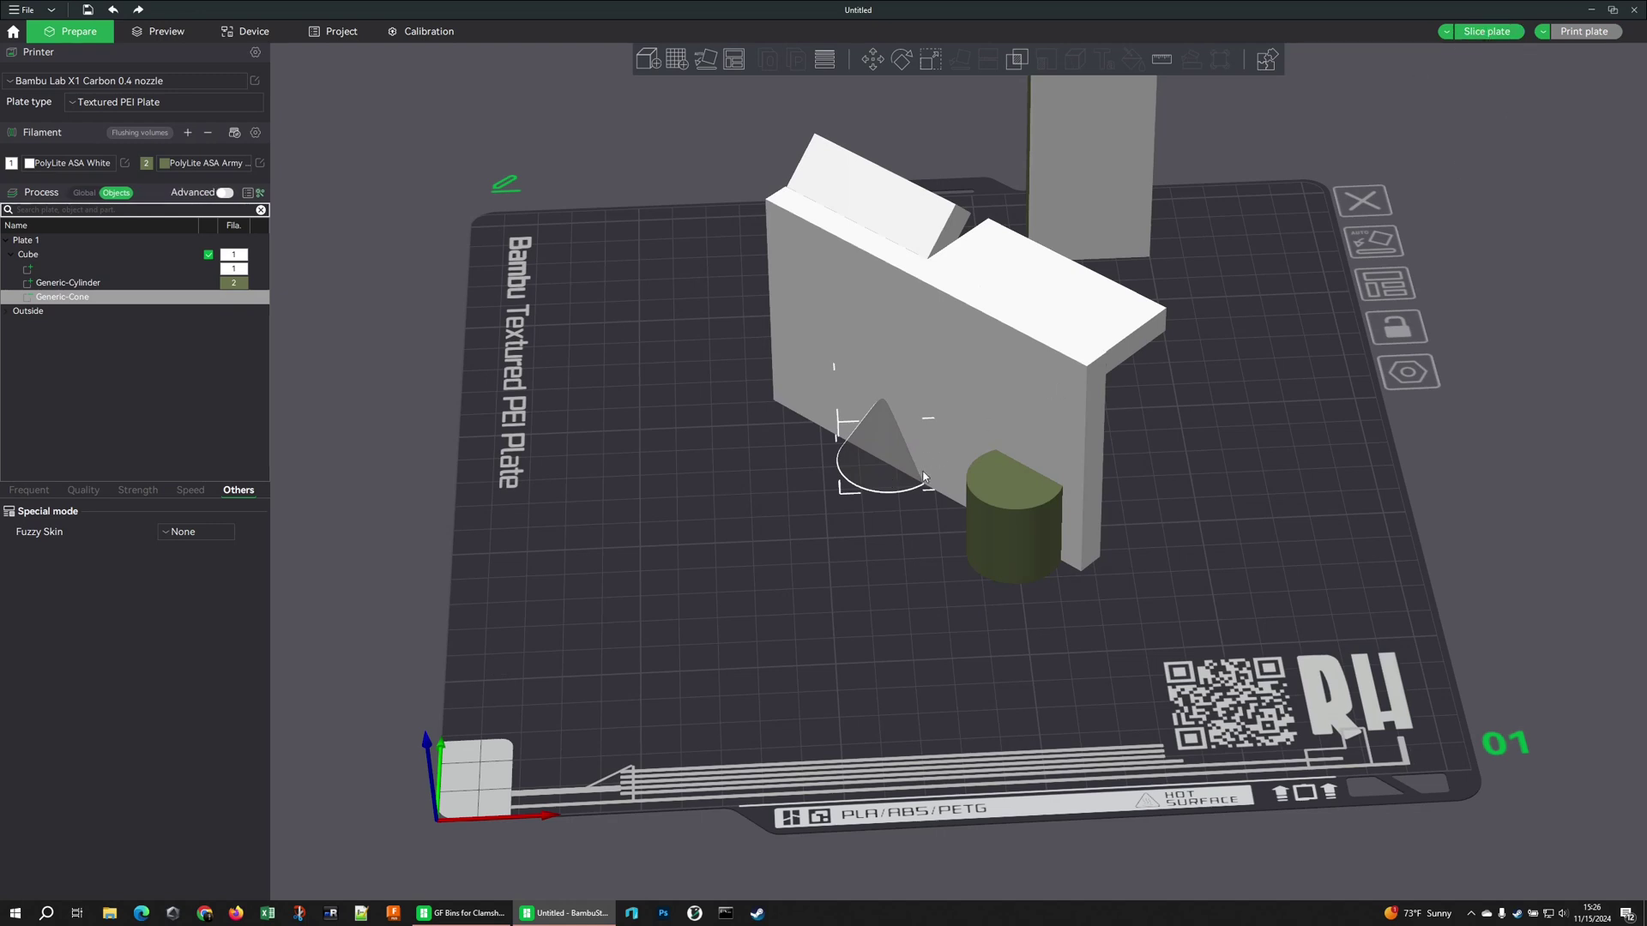
pyautogui.click(1487, 31)
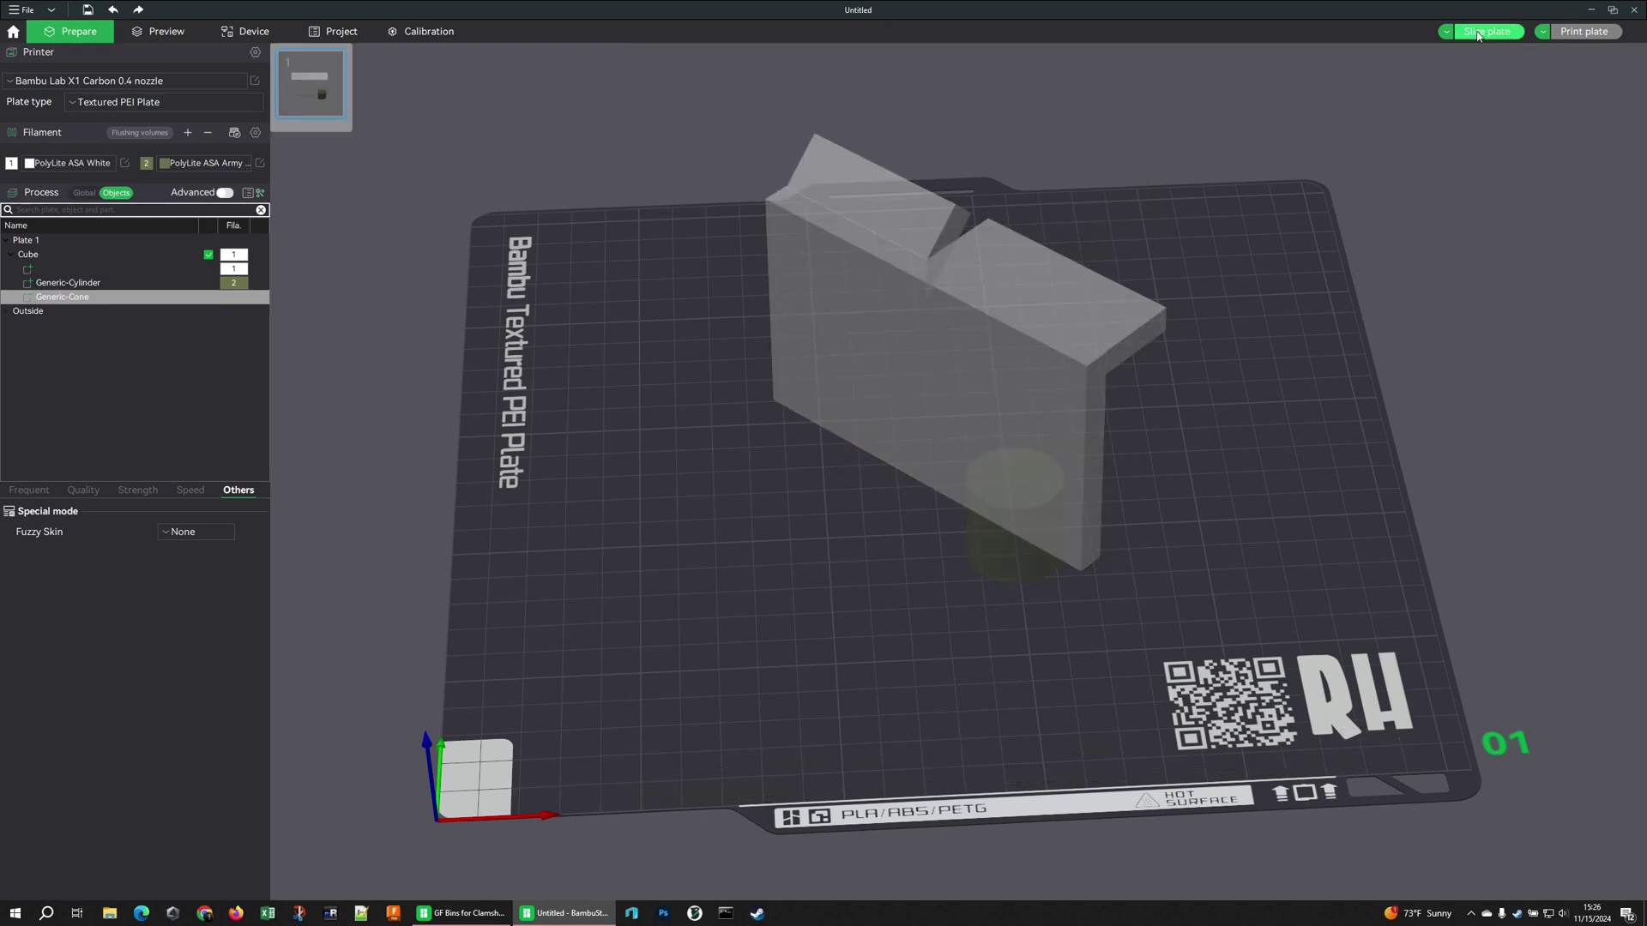
pyautogui.moveTo(844, 610); pyautogui.dragTo(755, 654)
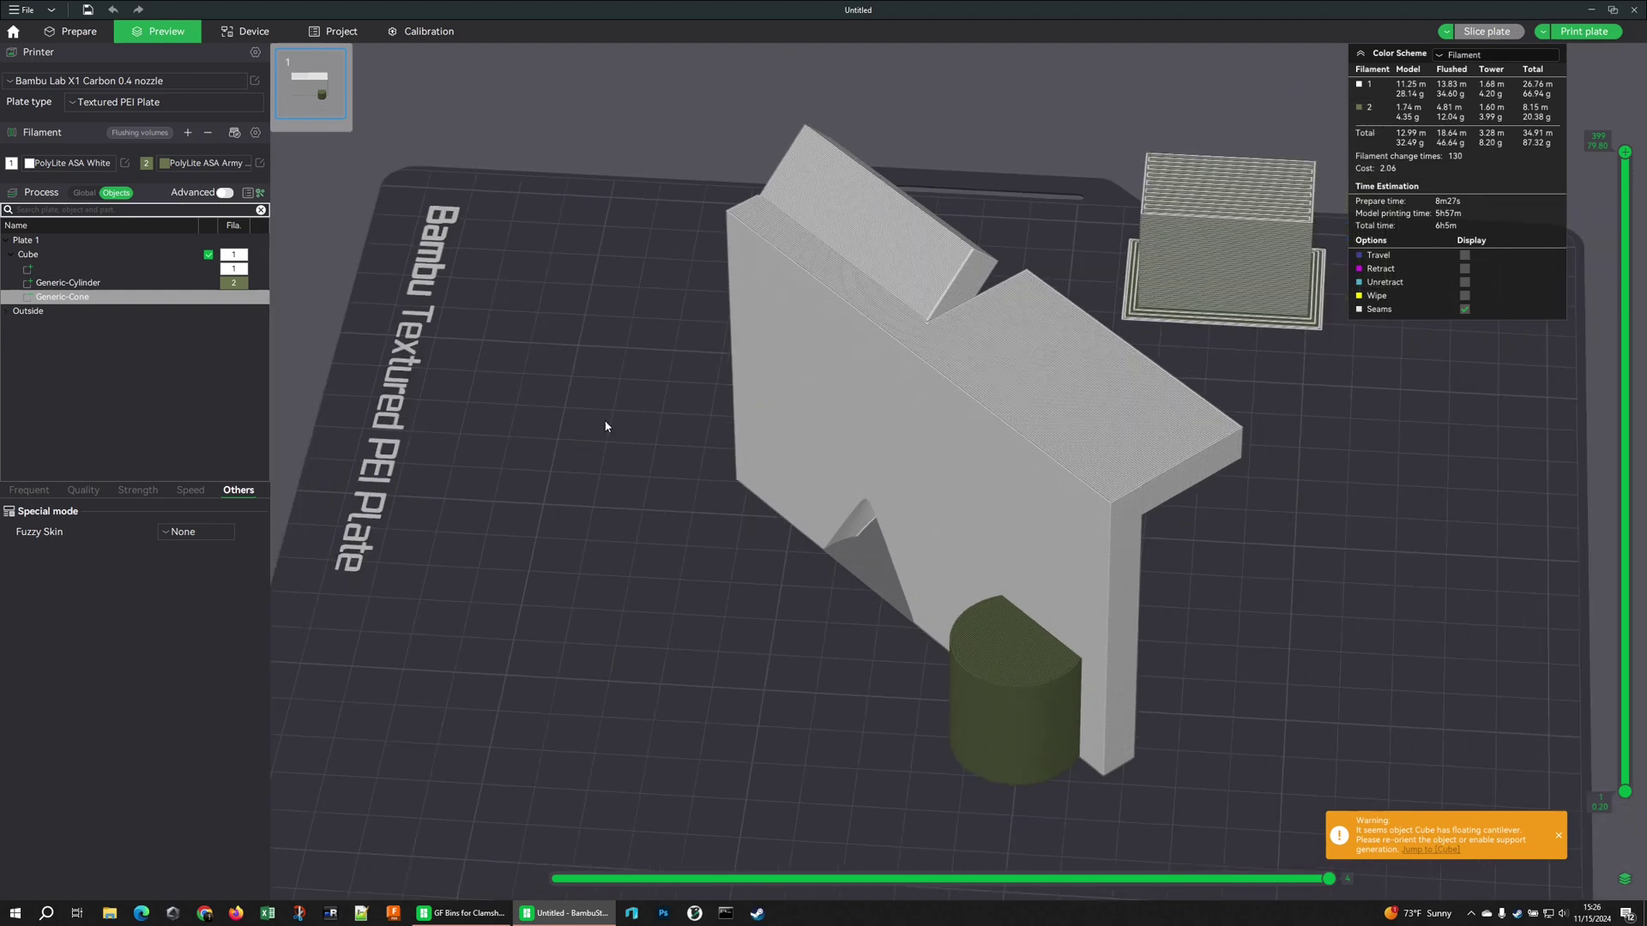
# Start the Text tool on the Cube object and set its font to Orbitron Black.
pyautogui.click(81, 32)
pyautogui.moveTo(531, 466); pyautogui.dragTo(566, 483)
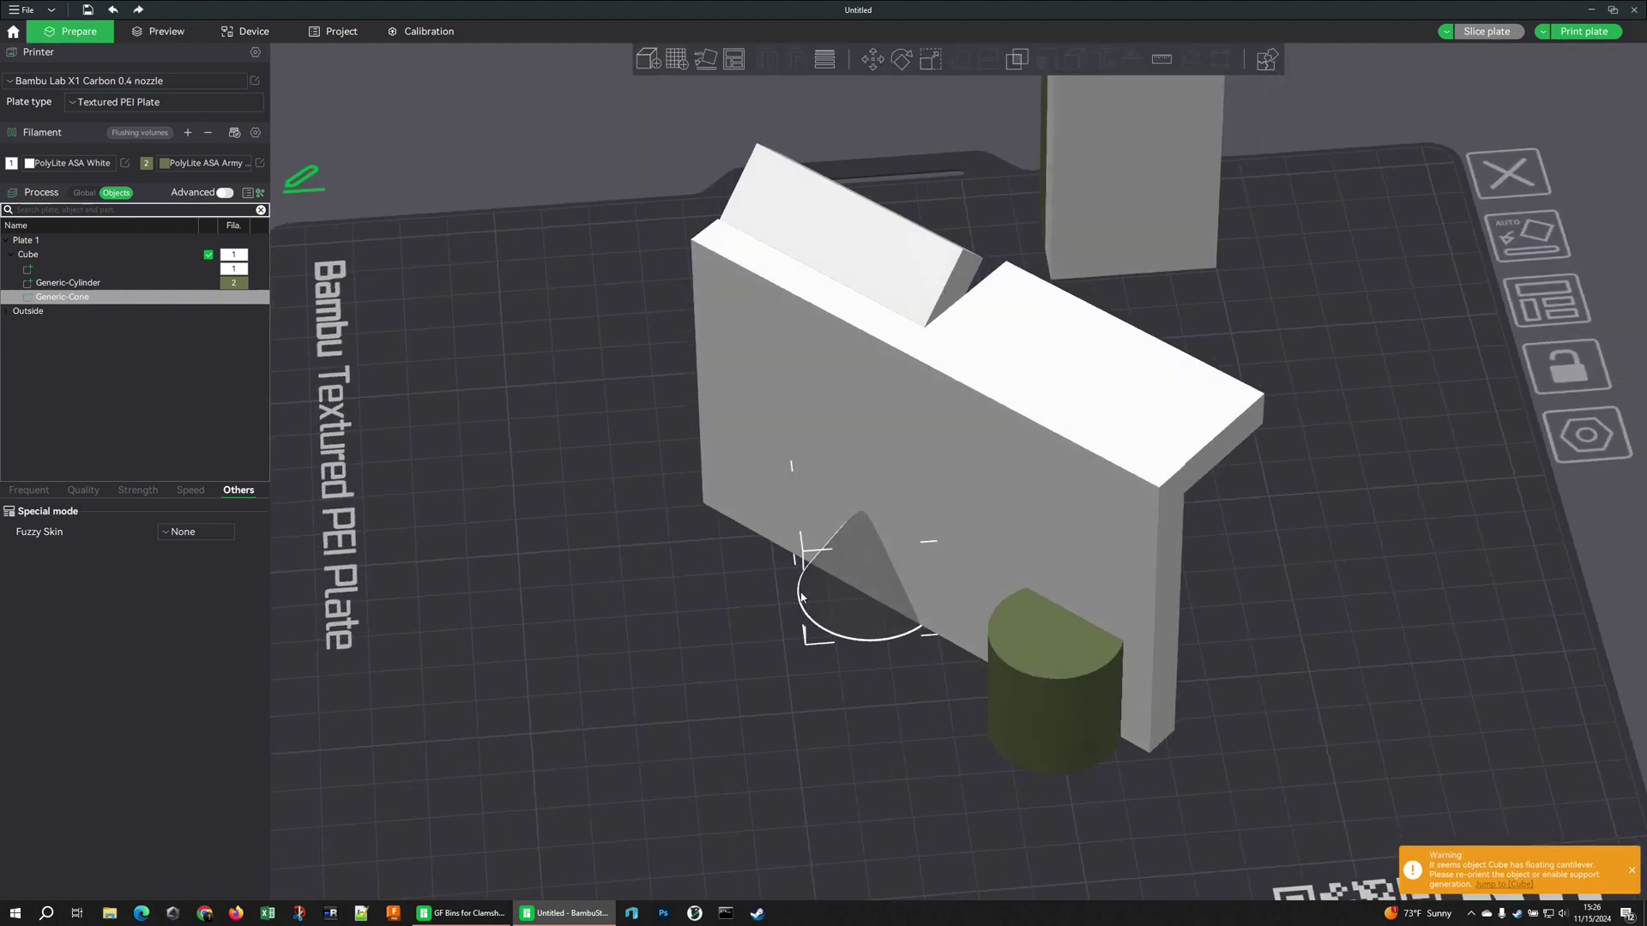
pyautogui.rightClick(974, 476)
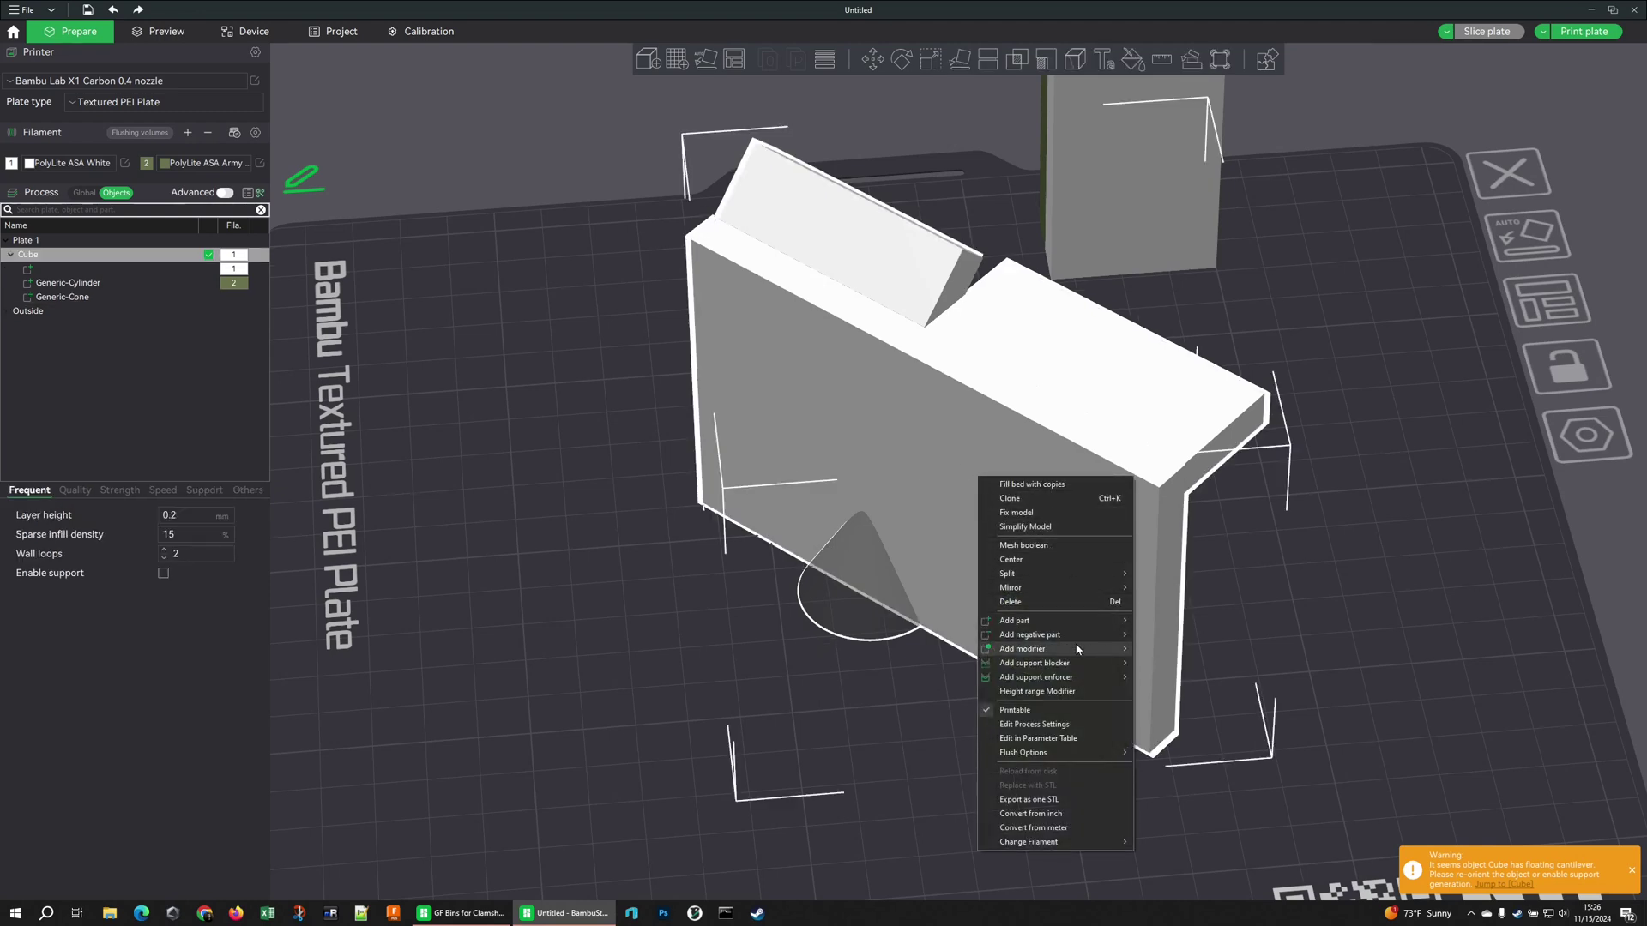
pyautogui.moveTo(1078, 648)
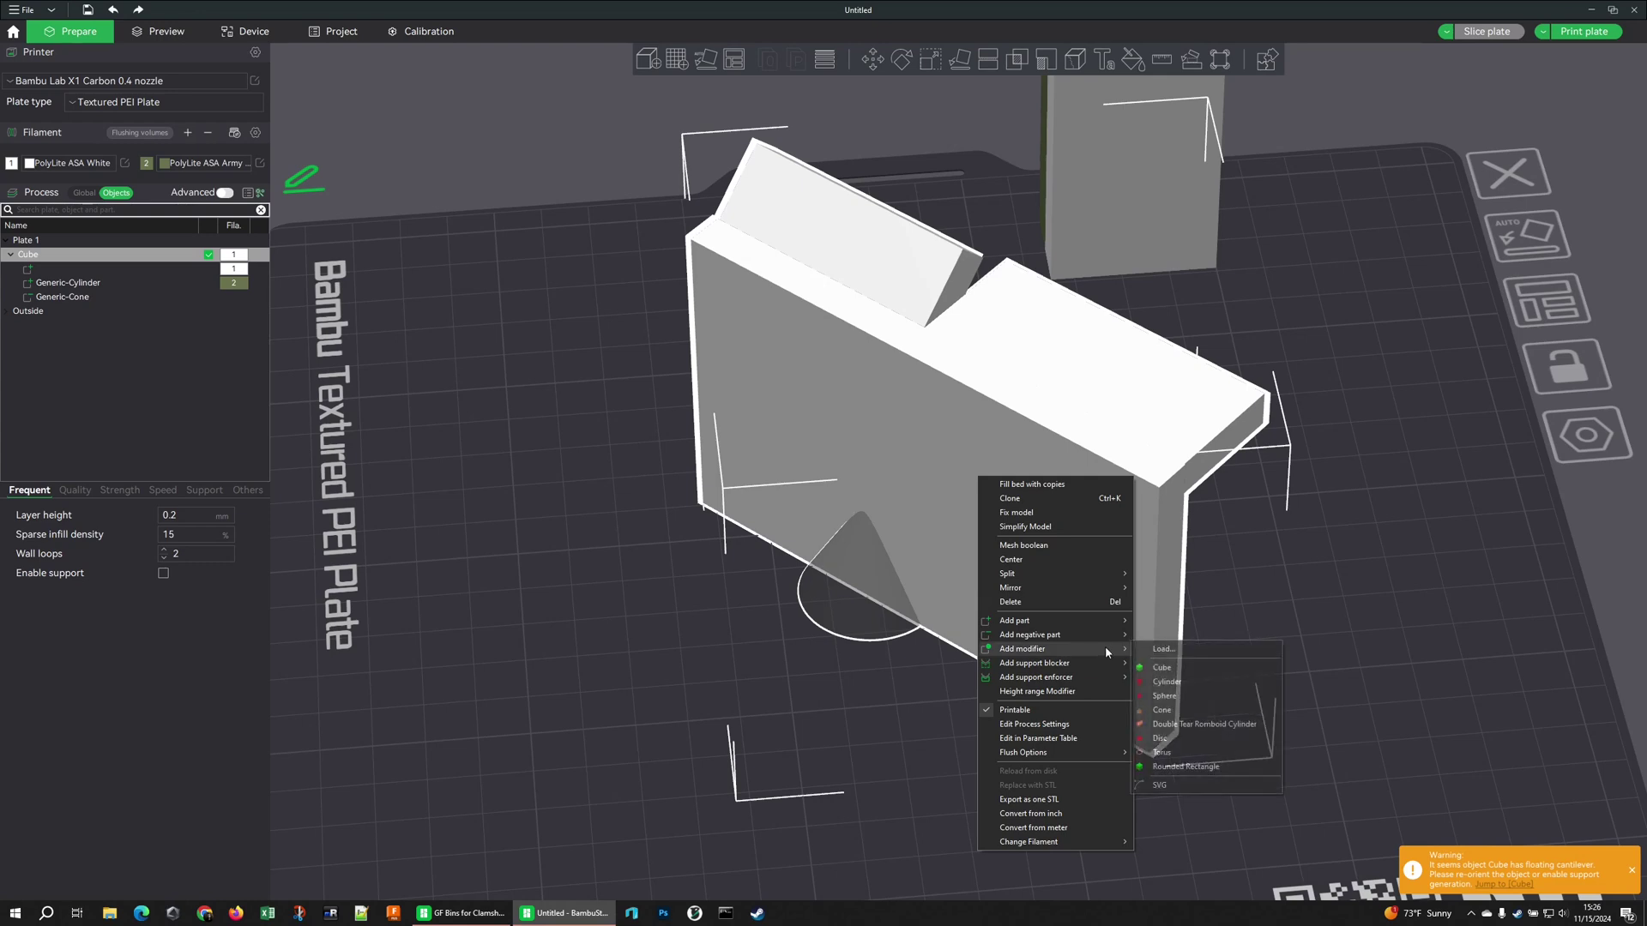
pyautogui.click(1102, 61)
pyautogui.click(1103, 61)
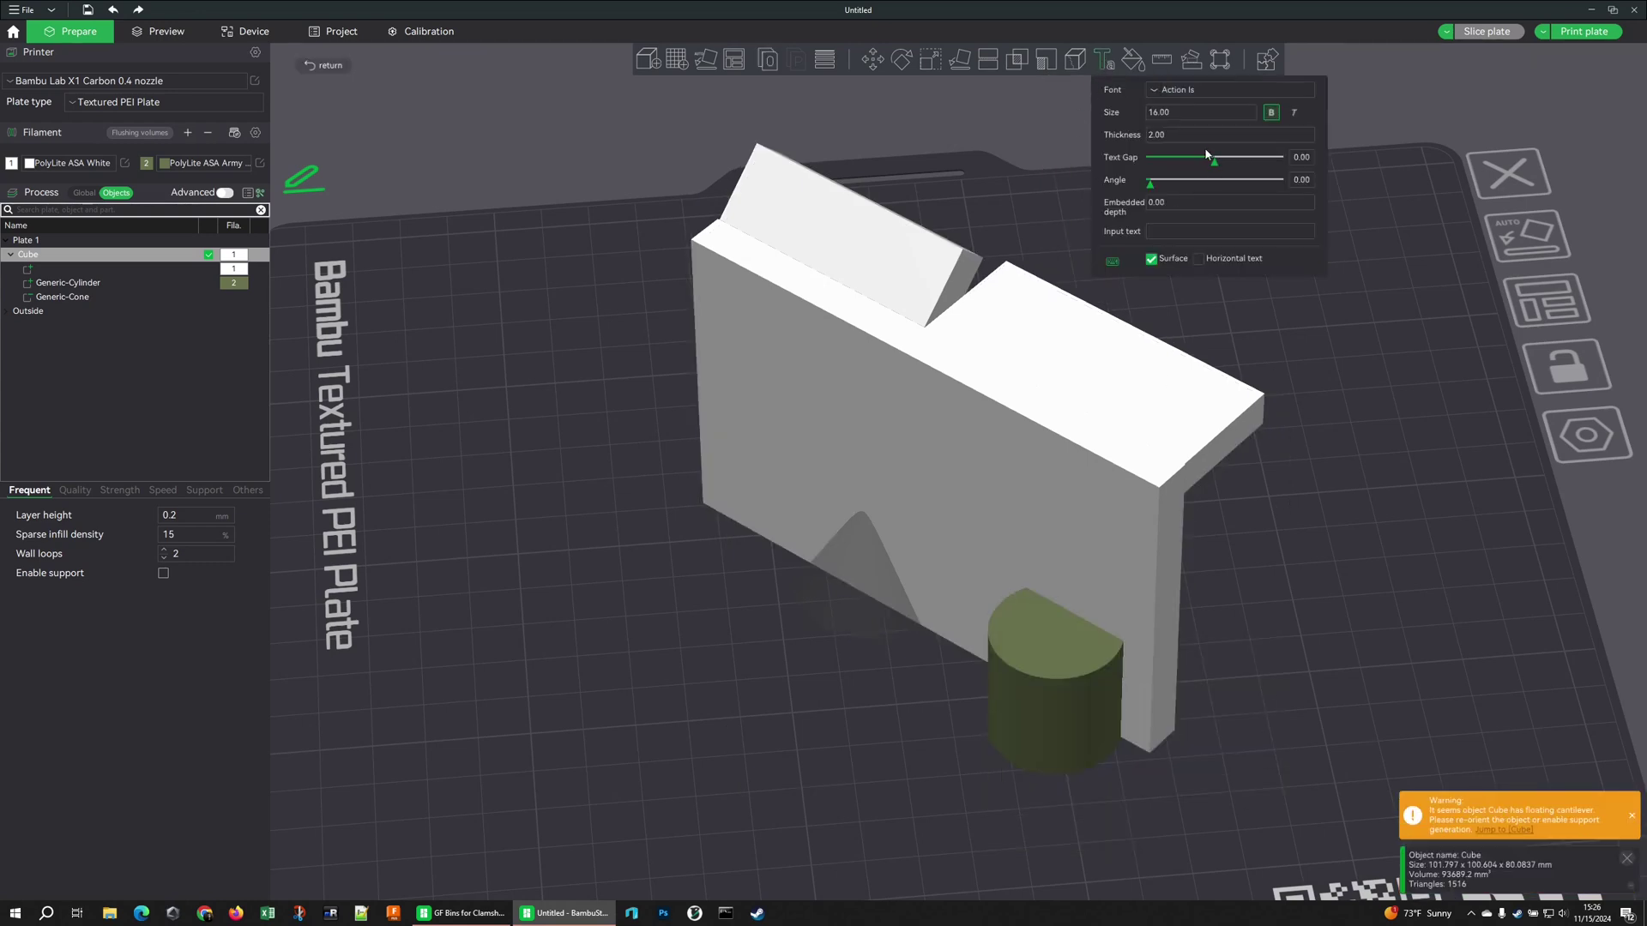
pyautogui.click(1181, 91)
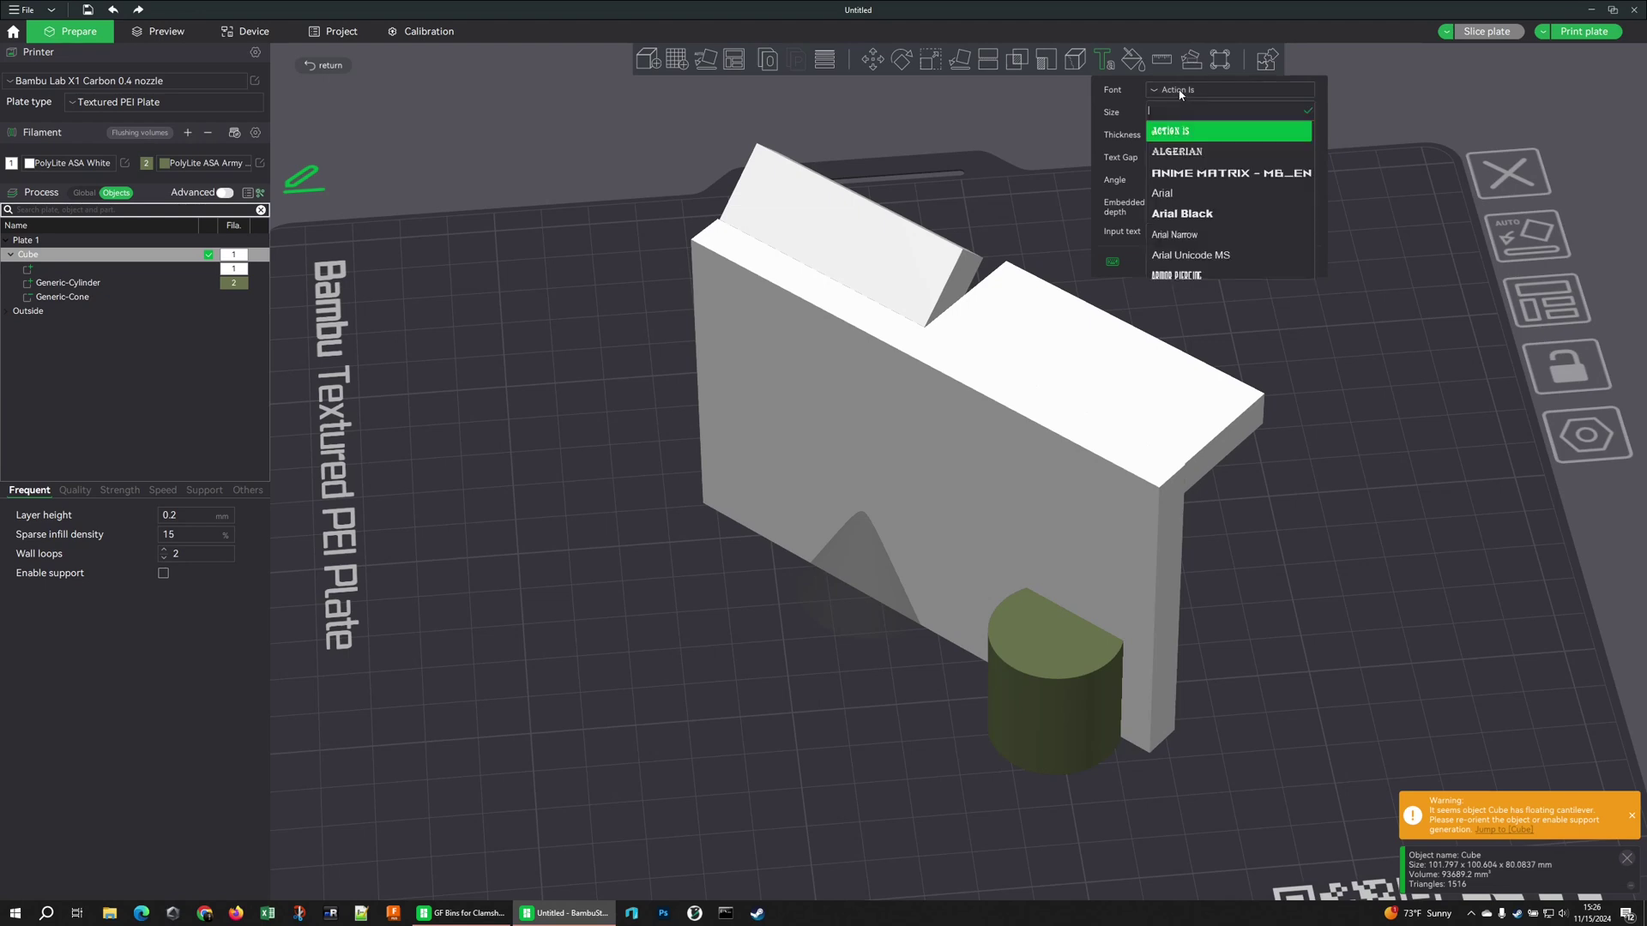
pyautogui.click(1179, 89)
pyautogui.click(1232, 90)
pyautogui.scroll(-10, 1233, 184)
pyautogui.scroll(-15, 1231, 202)
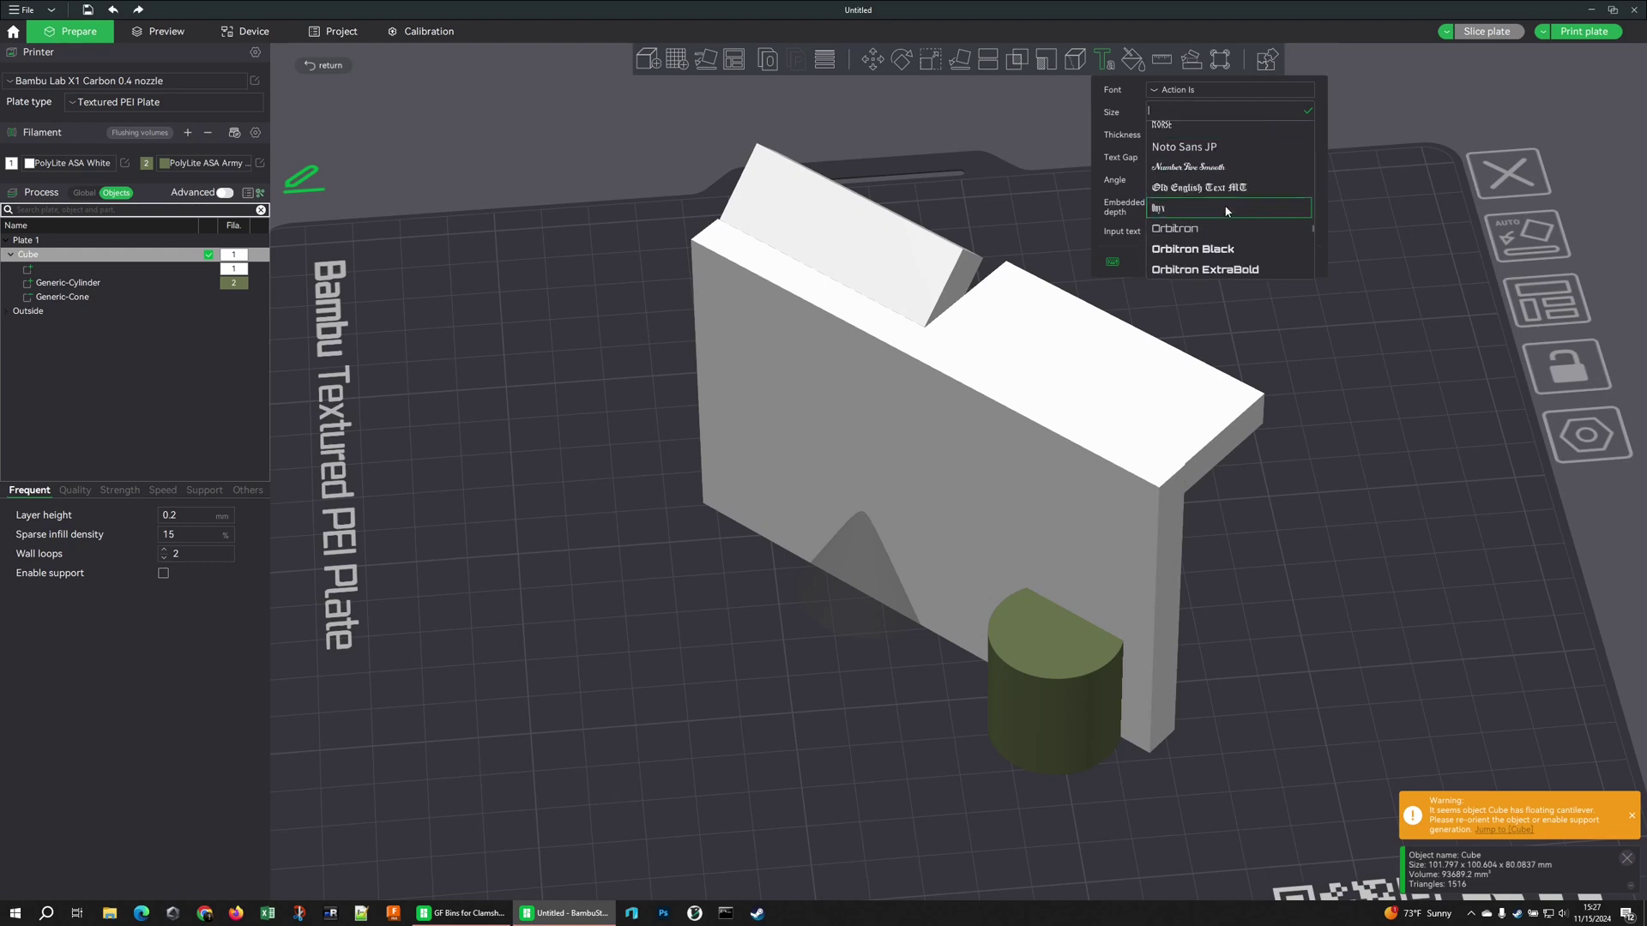
pyautogui.click(1227, 249)
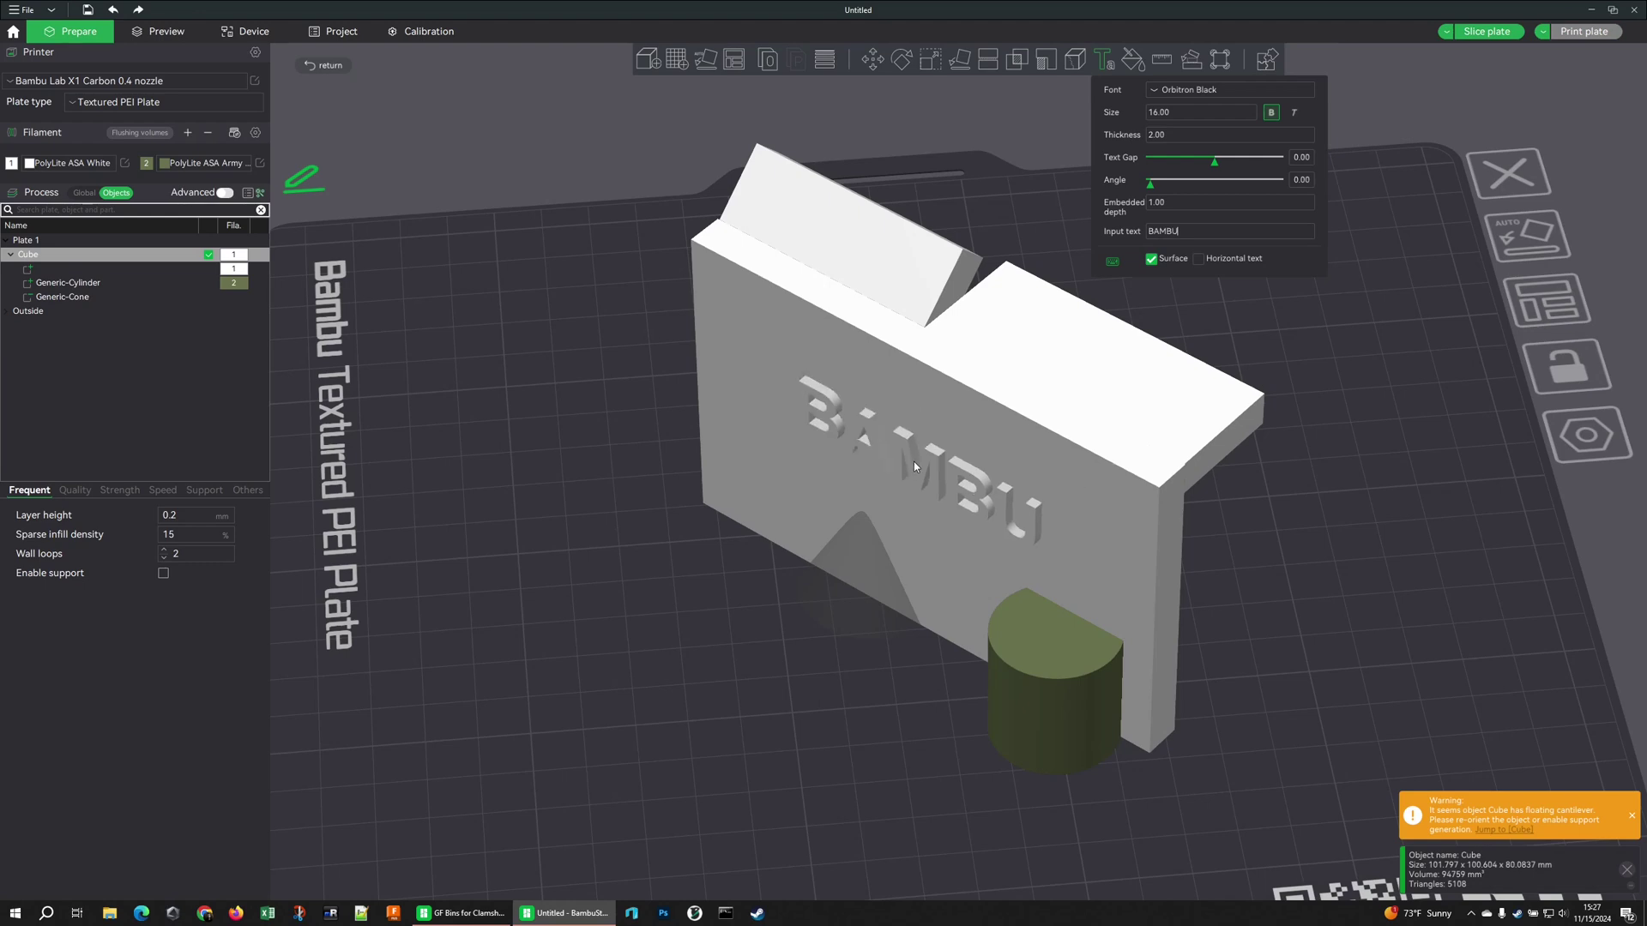
# Place the text BAMBU with an embedded depth of 1.00 on the wall's front face and slice the plate.
pyautogui.click(914, 456)
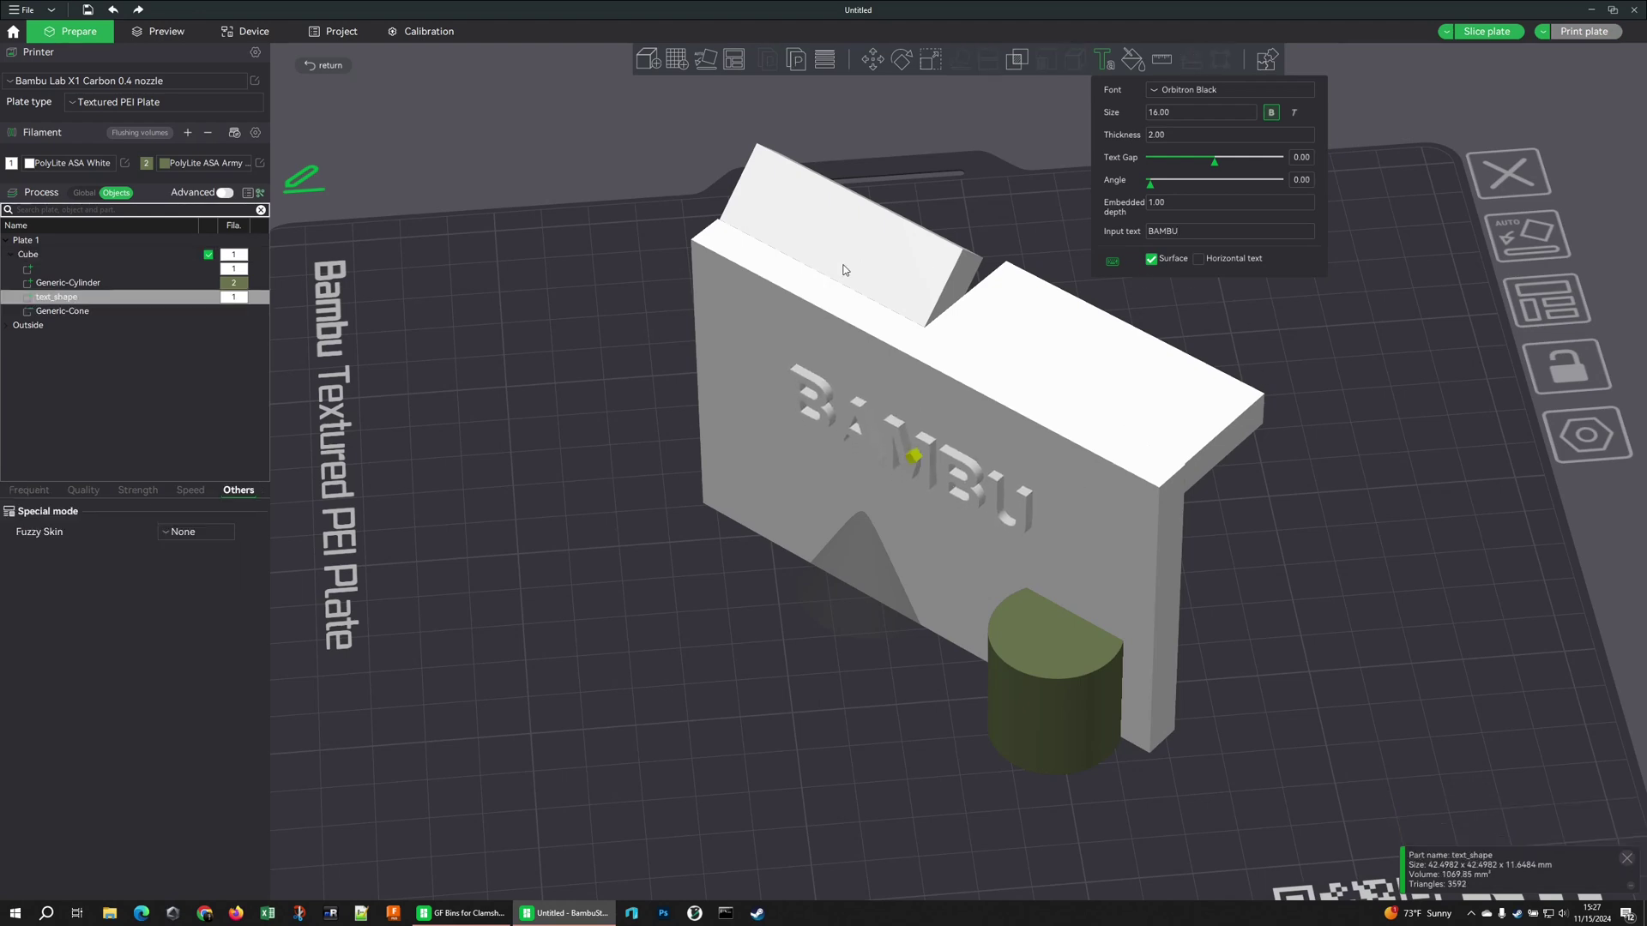
pyautogui.scroll(2, 810, 529)
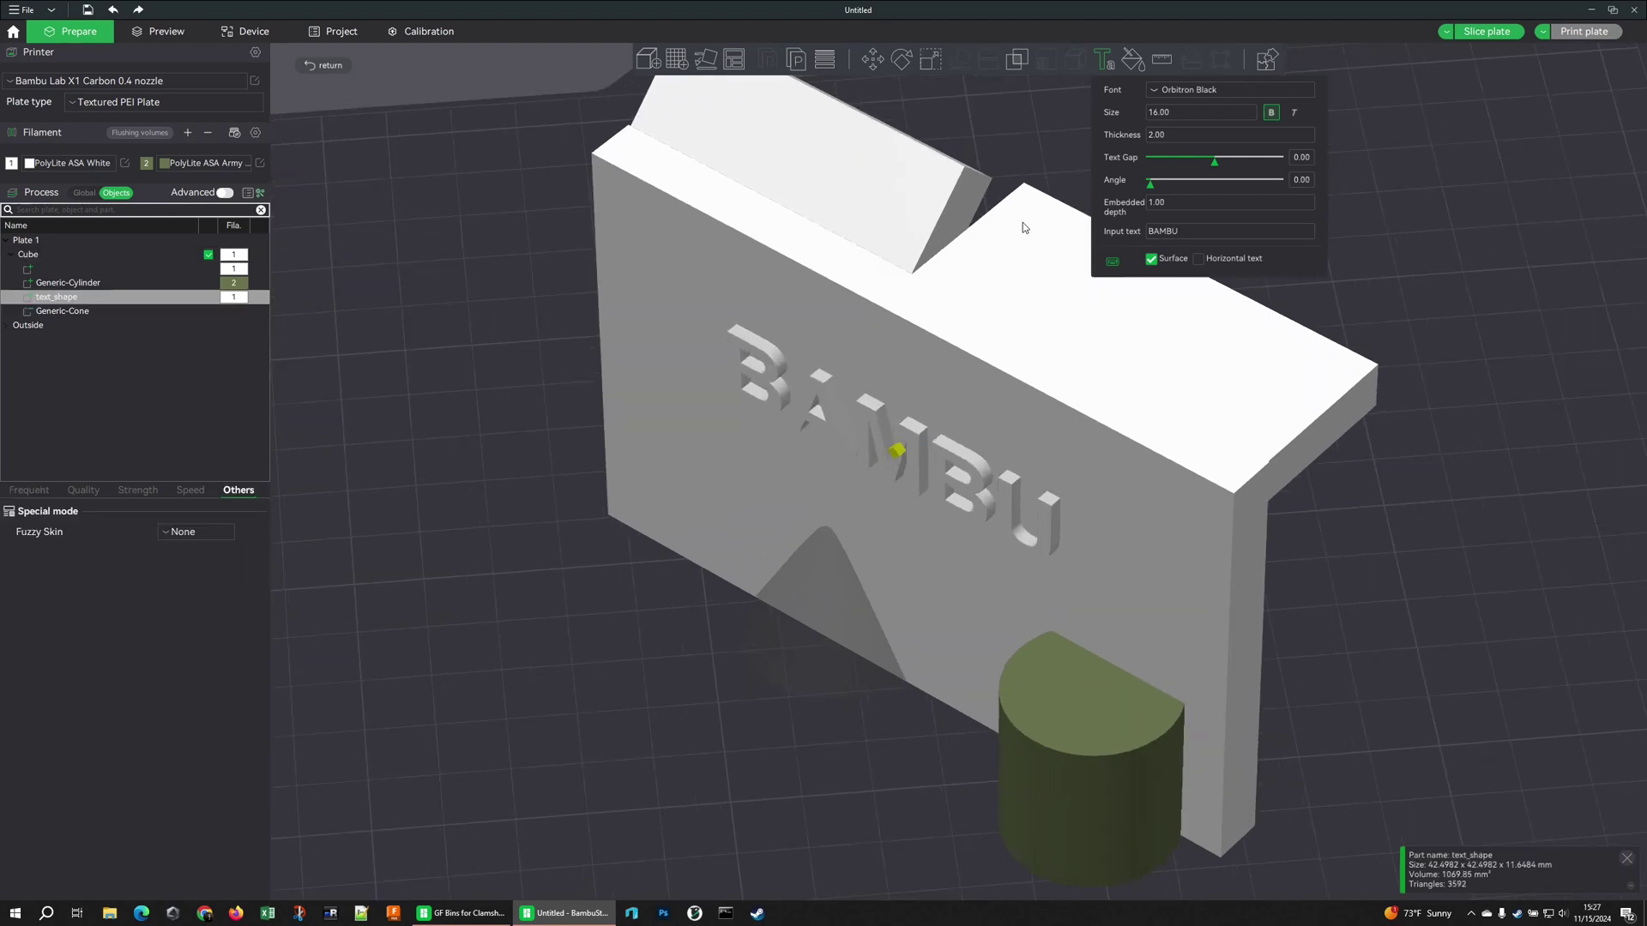
pyautogui.click(1104, 60)
pyautogui.click(1486, 30)
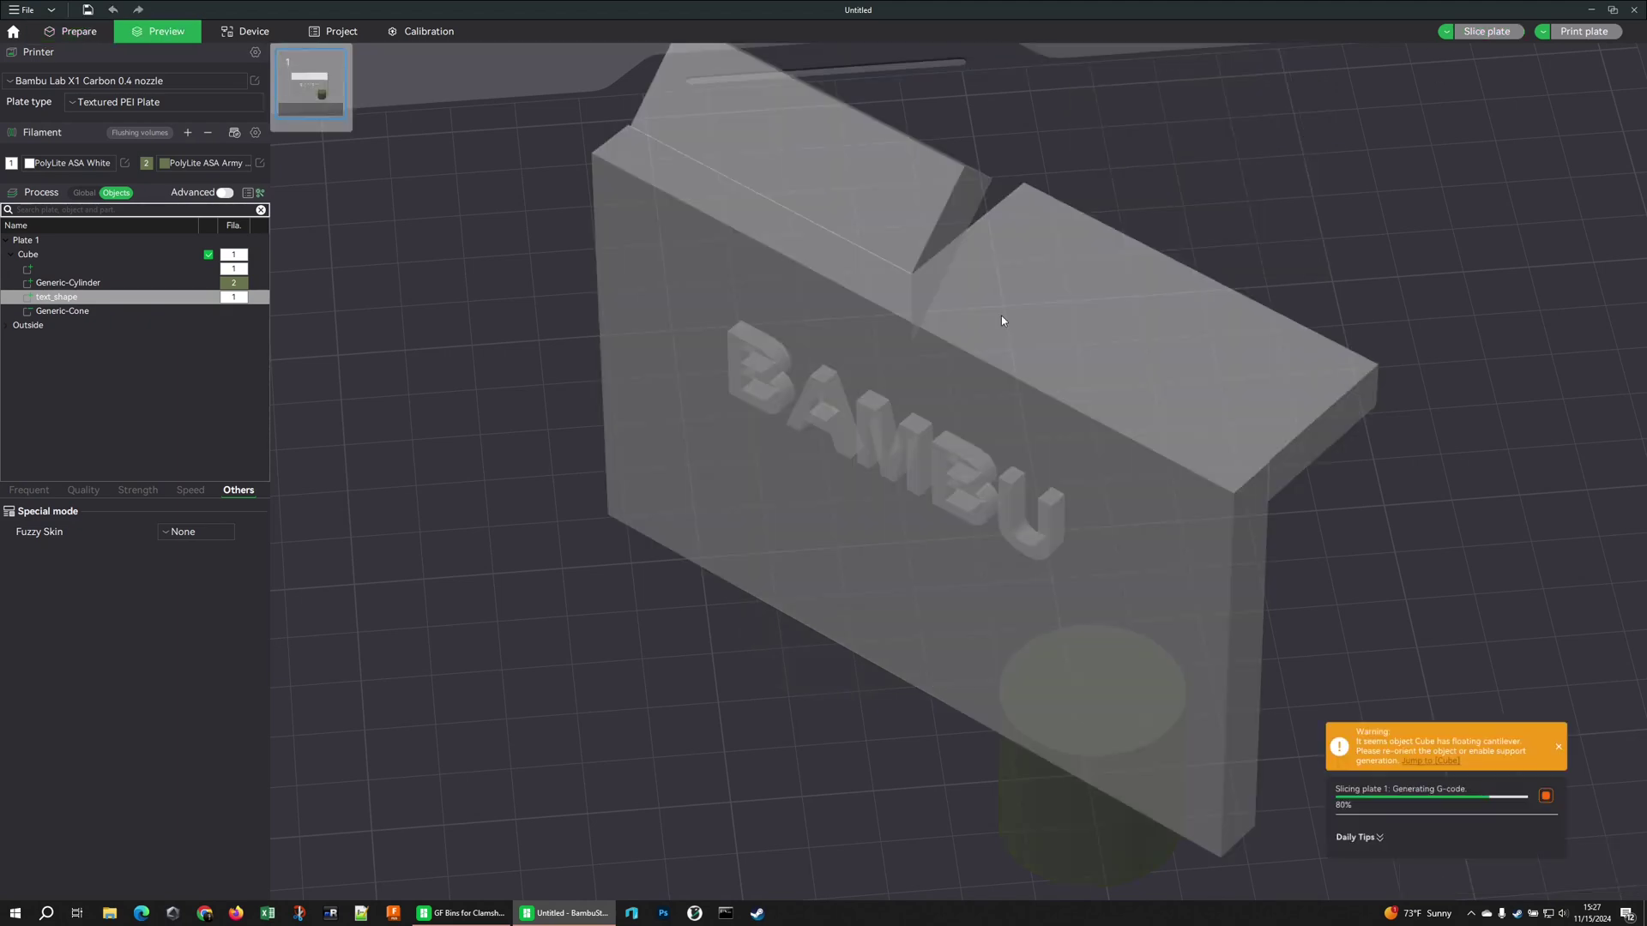
pyautogui.moveTo(1422, 623); pyautogui.dragTo(1437, 592)
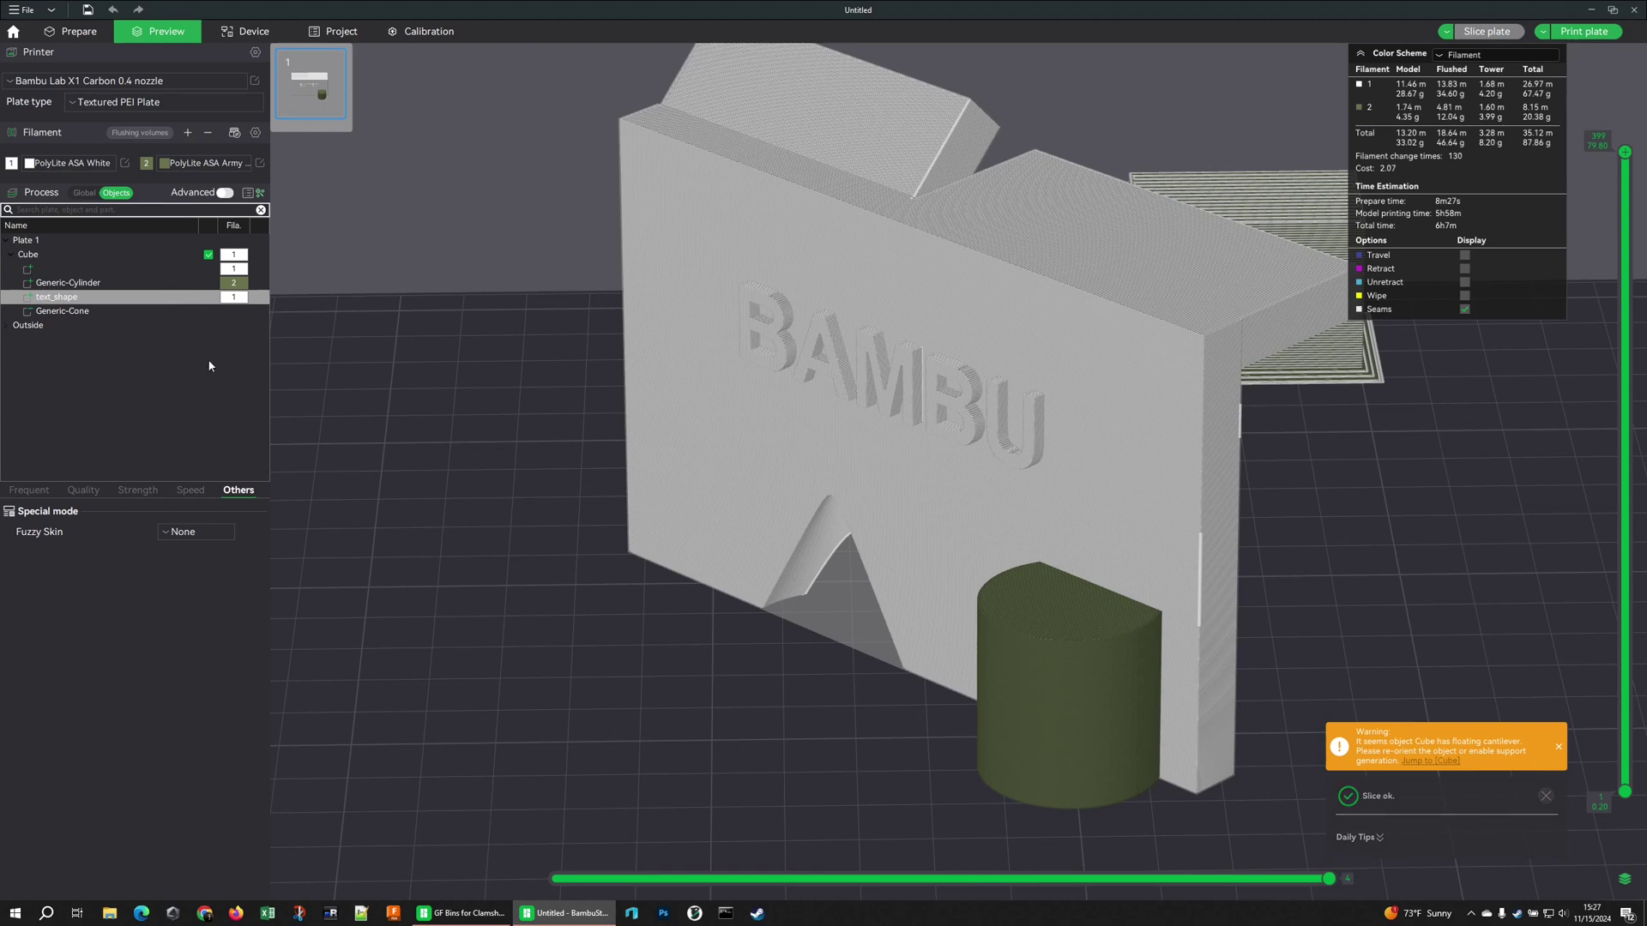
# Assign filament 2 to the BAMBU text part and slice the plate to inspect the raised lettering.
pyautogui.click(79, 30)
pyautogui.rightClick(170, 298)
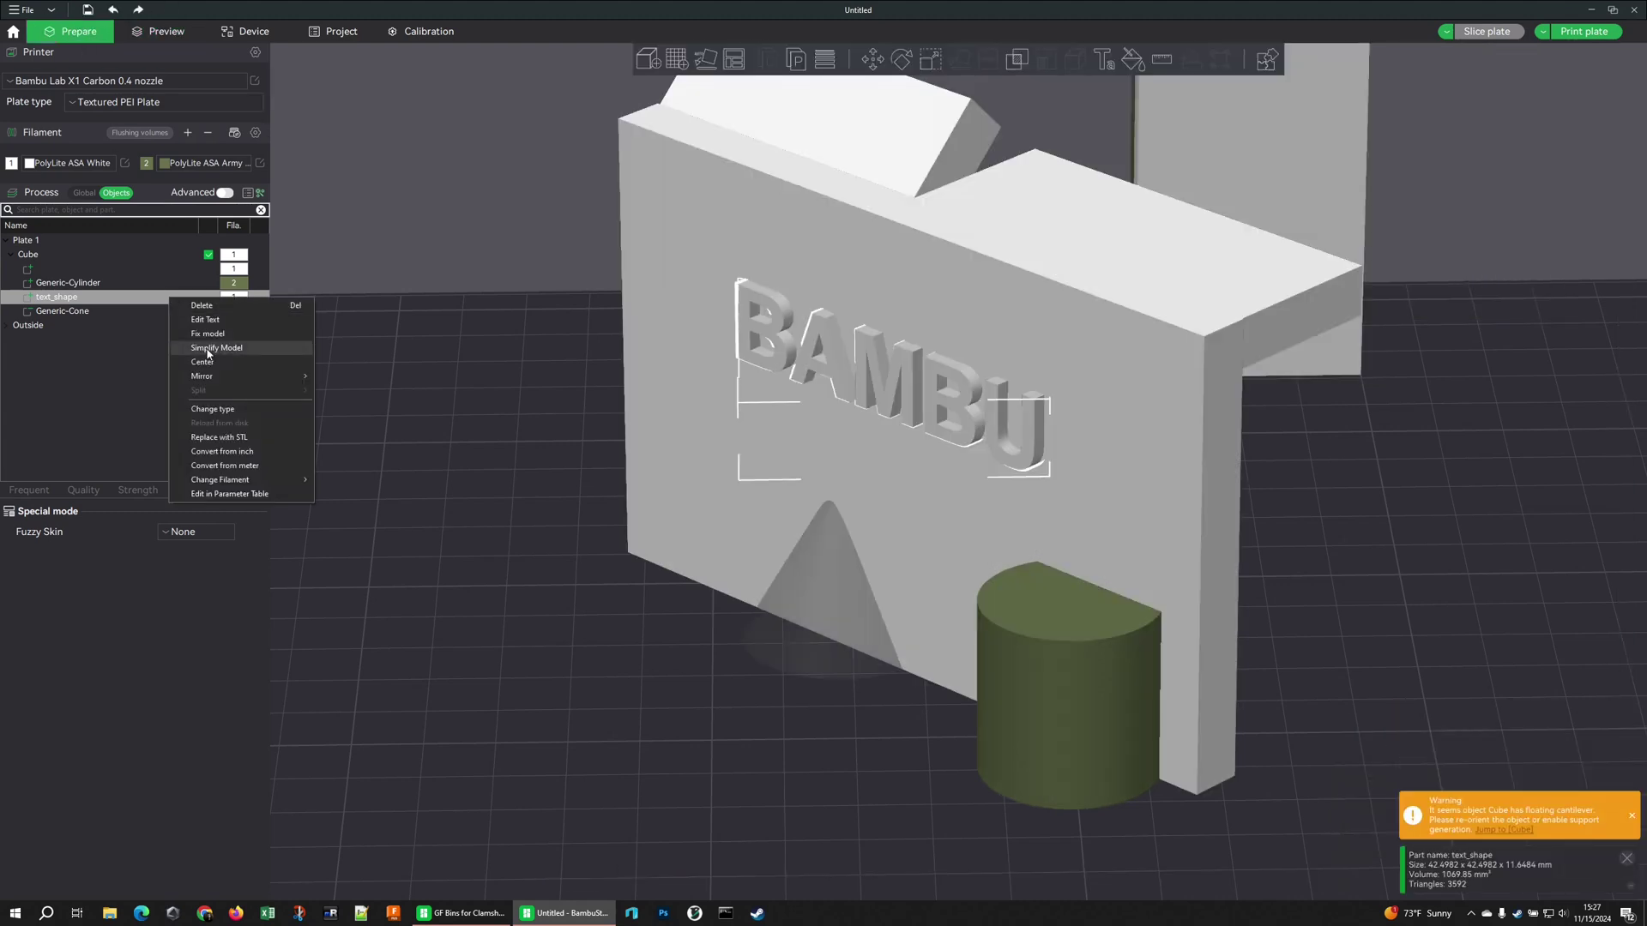
pyautogui.moveTo(259, 486)
pyautogui.click(352, 505)
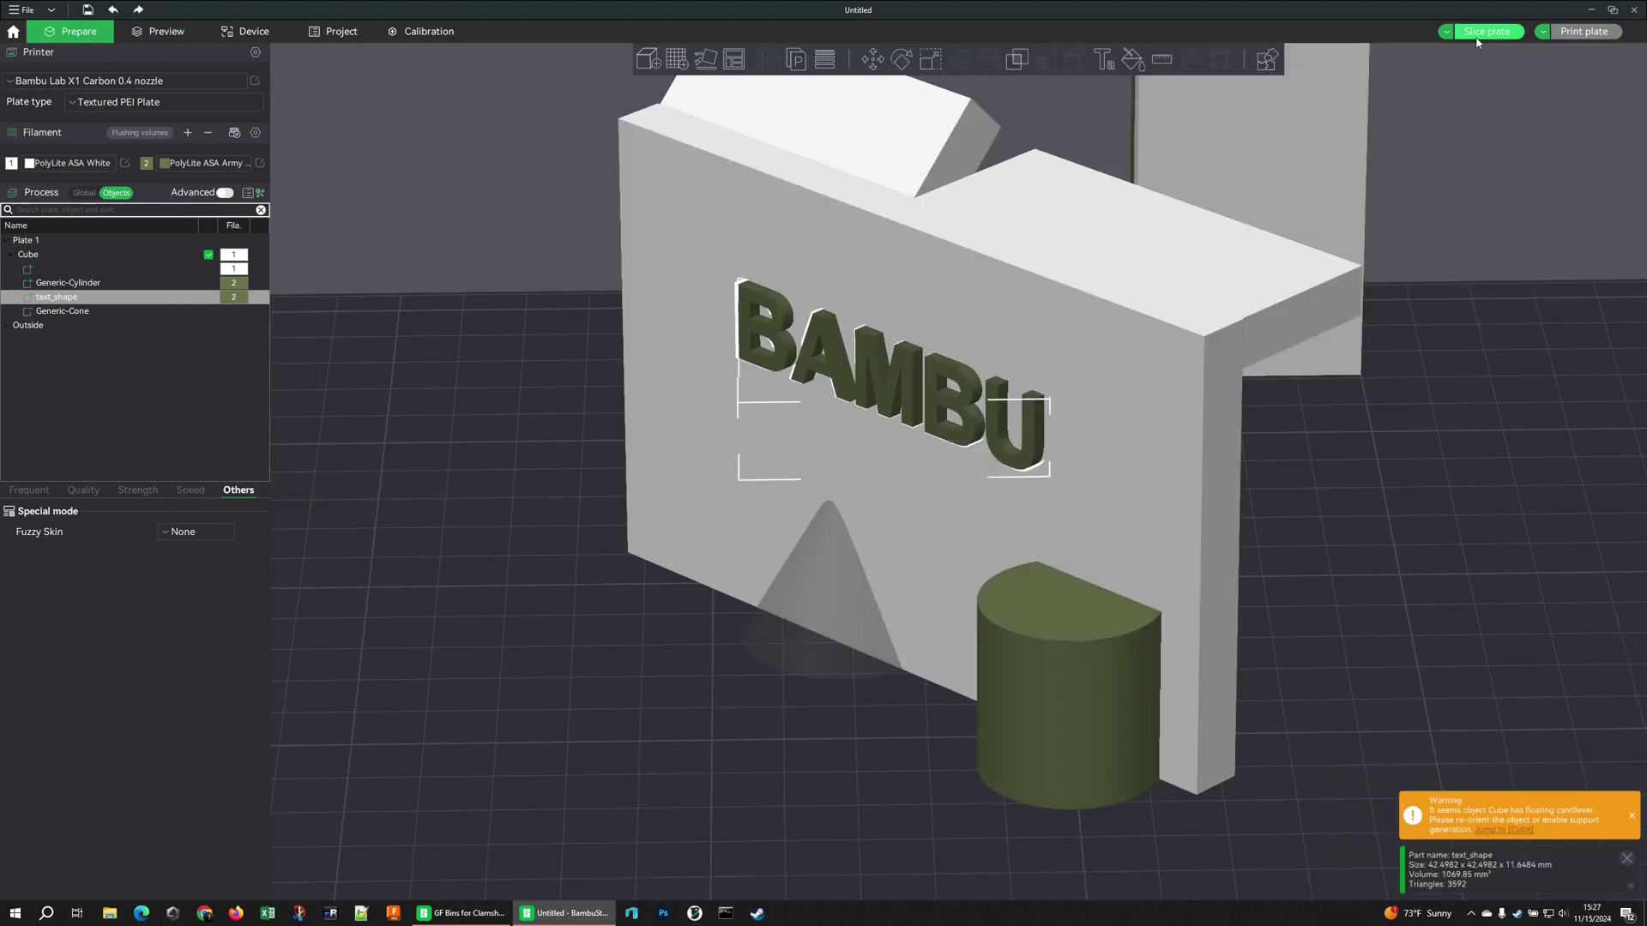
pyautogui.click(1487, 30)
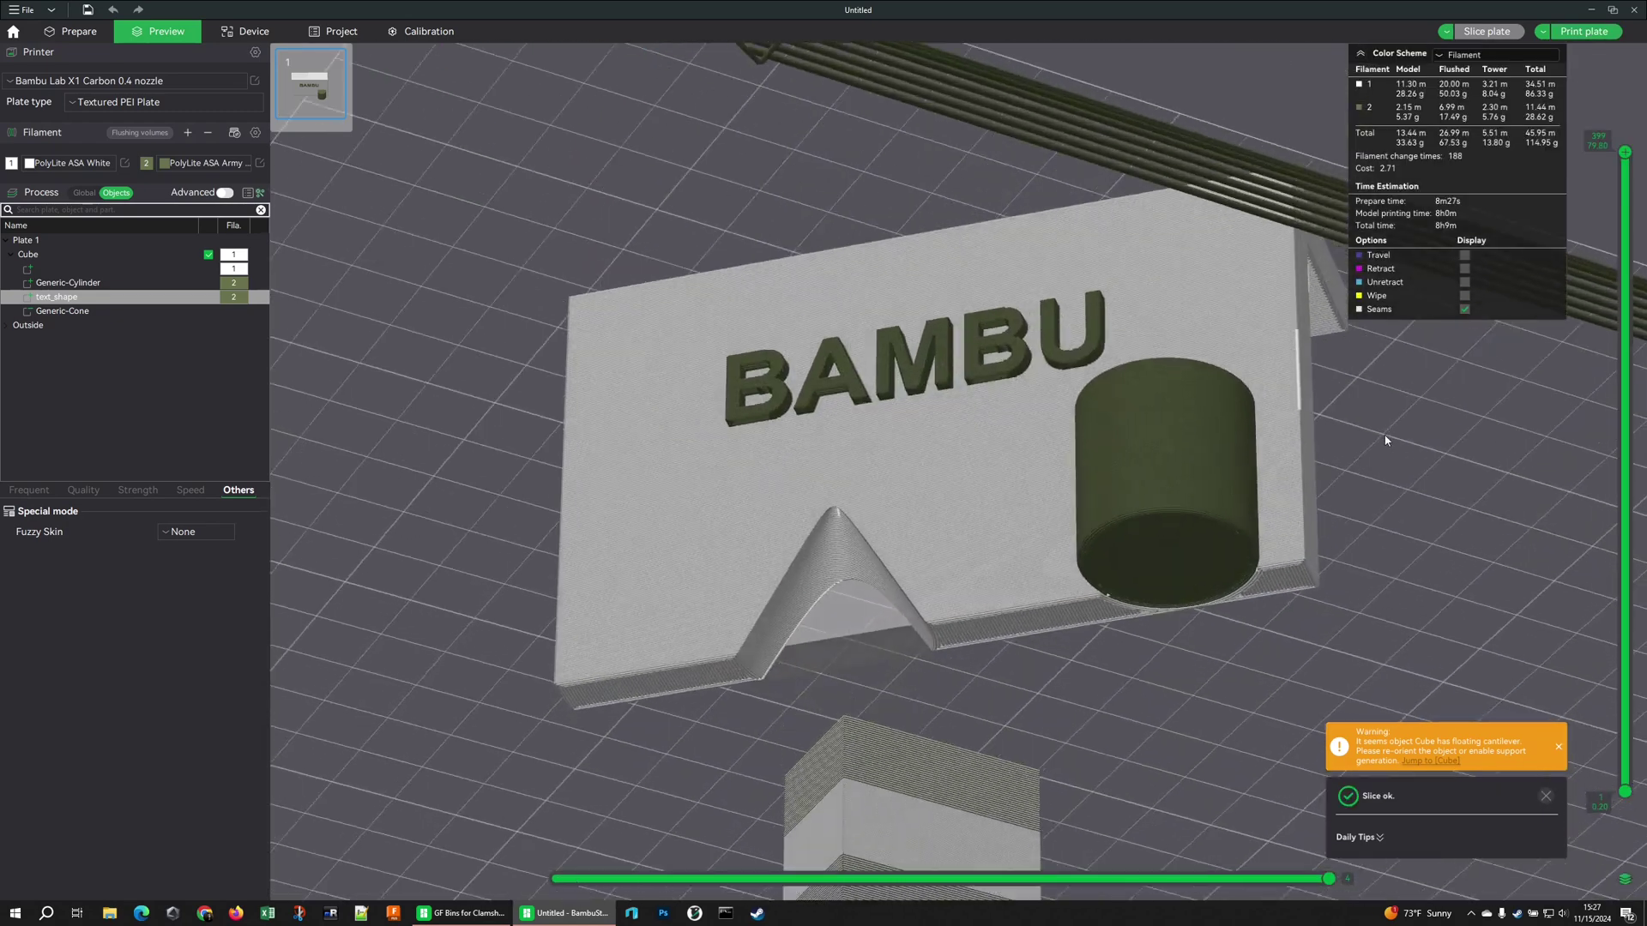
pyautogui.moveTo(1385, 440); pyautogui.dragTo(1367, 483)
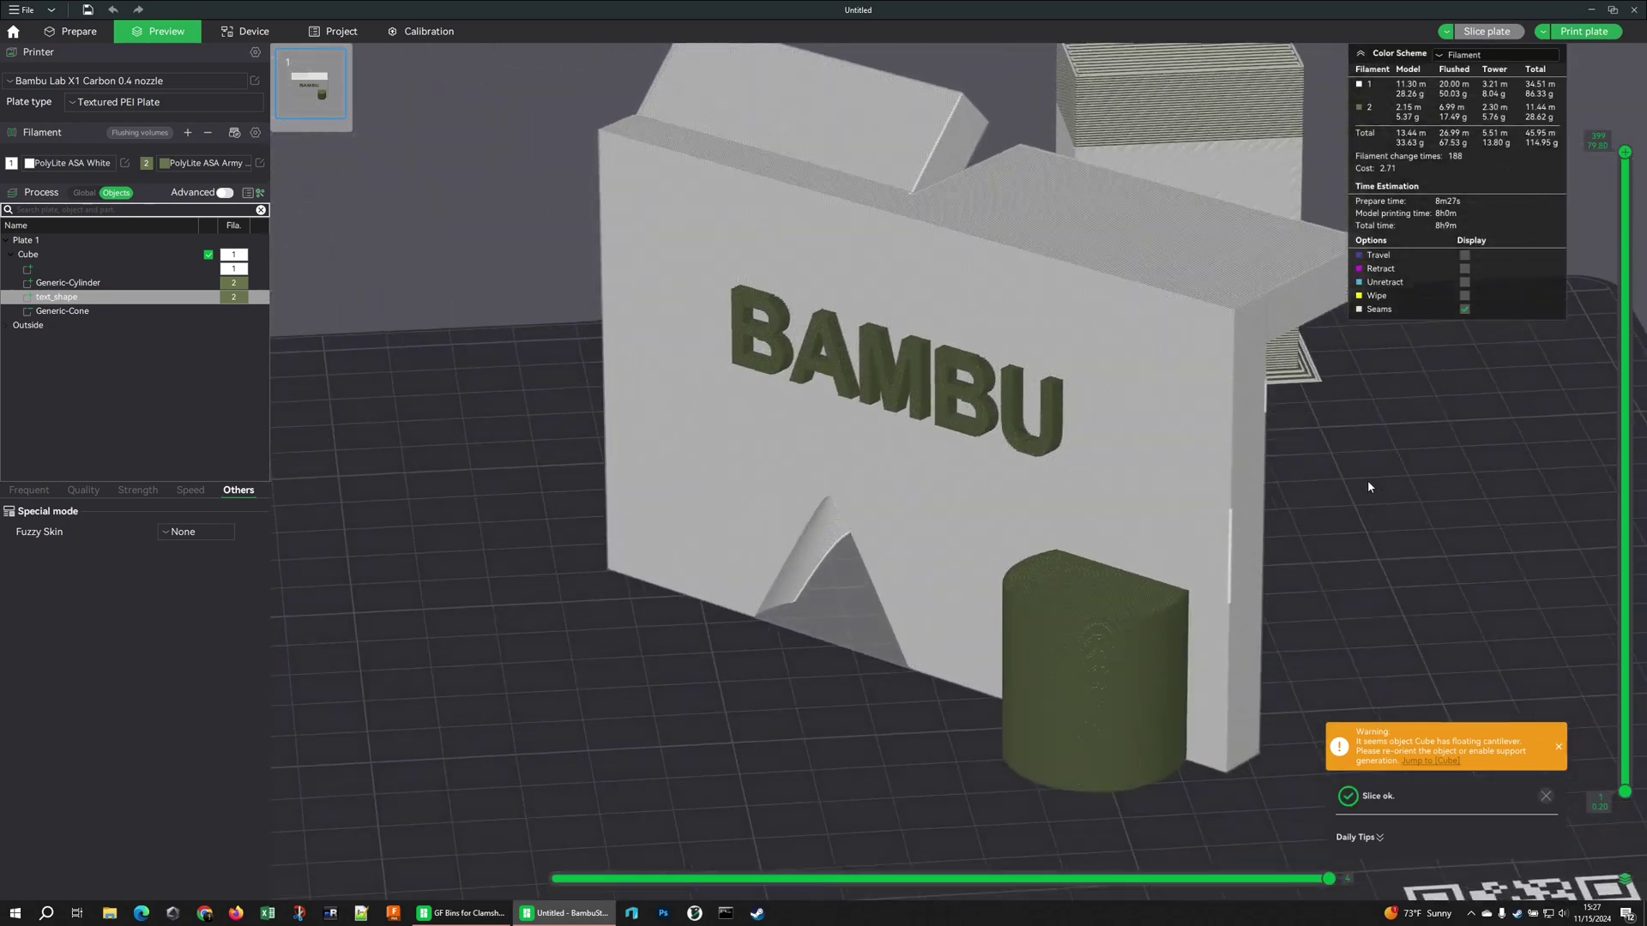
# Change the BAMBU text's part type to Modifier and slice the plate to inspect the lettering.
pyautogui.click(72, 37)
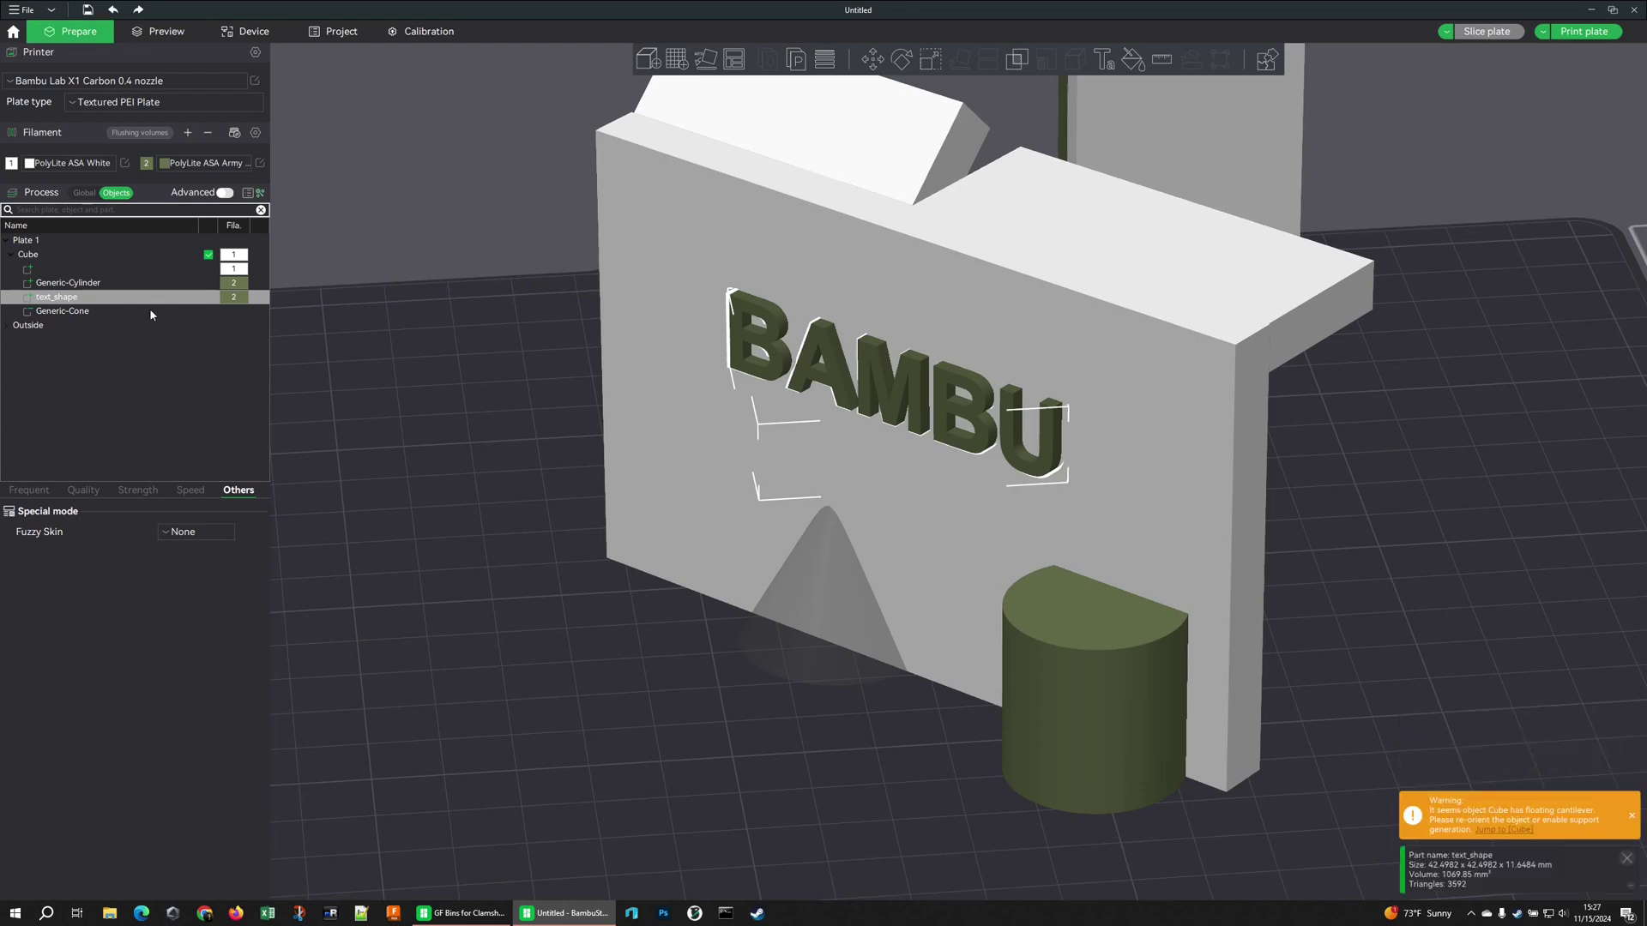
pyautogui.rightClick(151, 304)
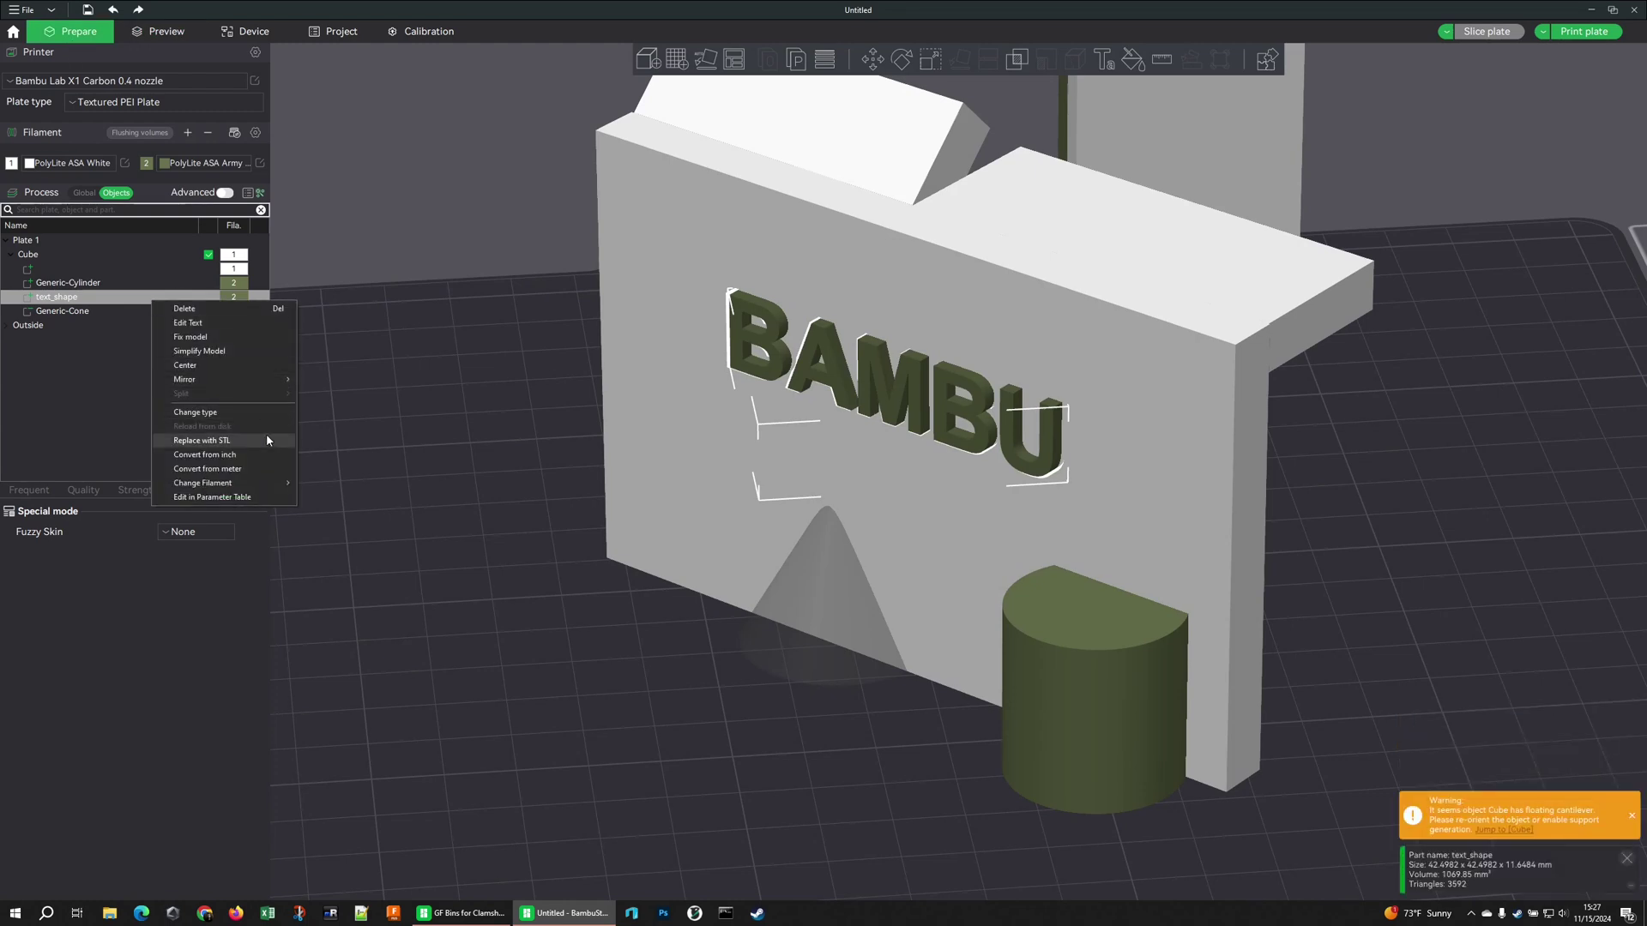
pyautogui.click(247, 411)
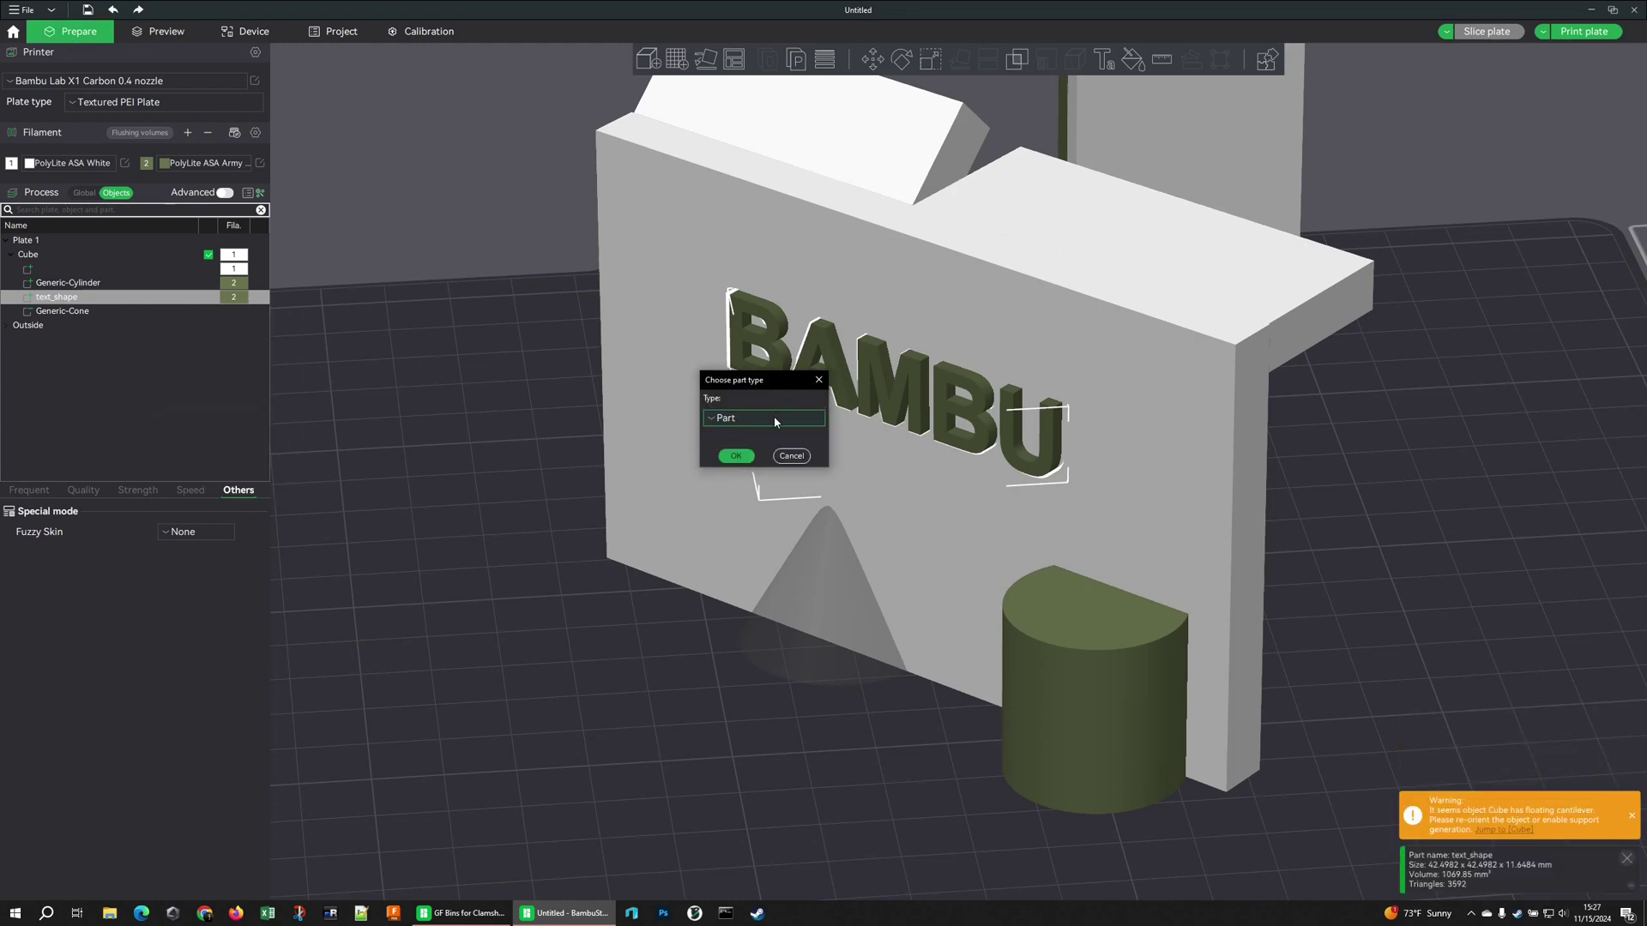
pyautogui.click(775, 420)
pyautogui.click(770, 474)
pyautogui.click(740, 456)
pyautogui.moveTo(632, 452); pyautogui.dragTo(542, 421)
pyautogui.click(1486, 31)
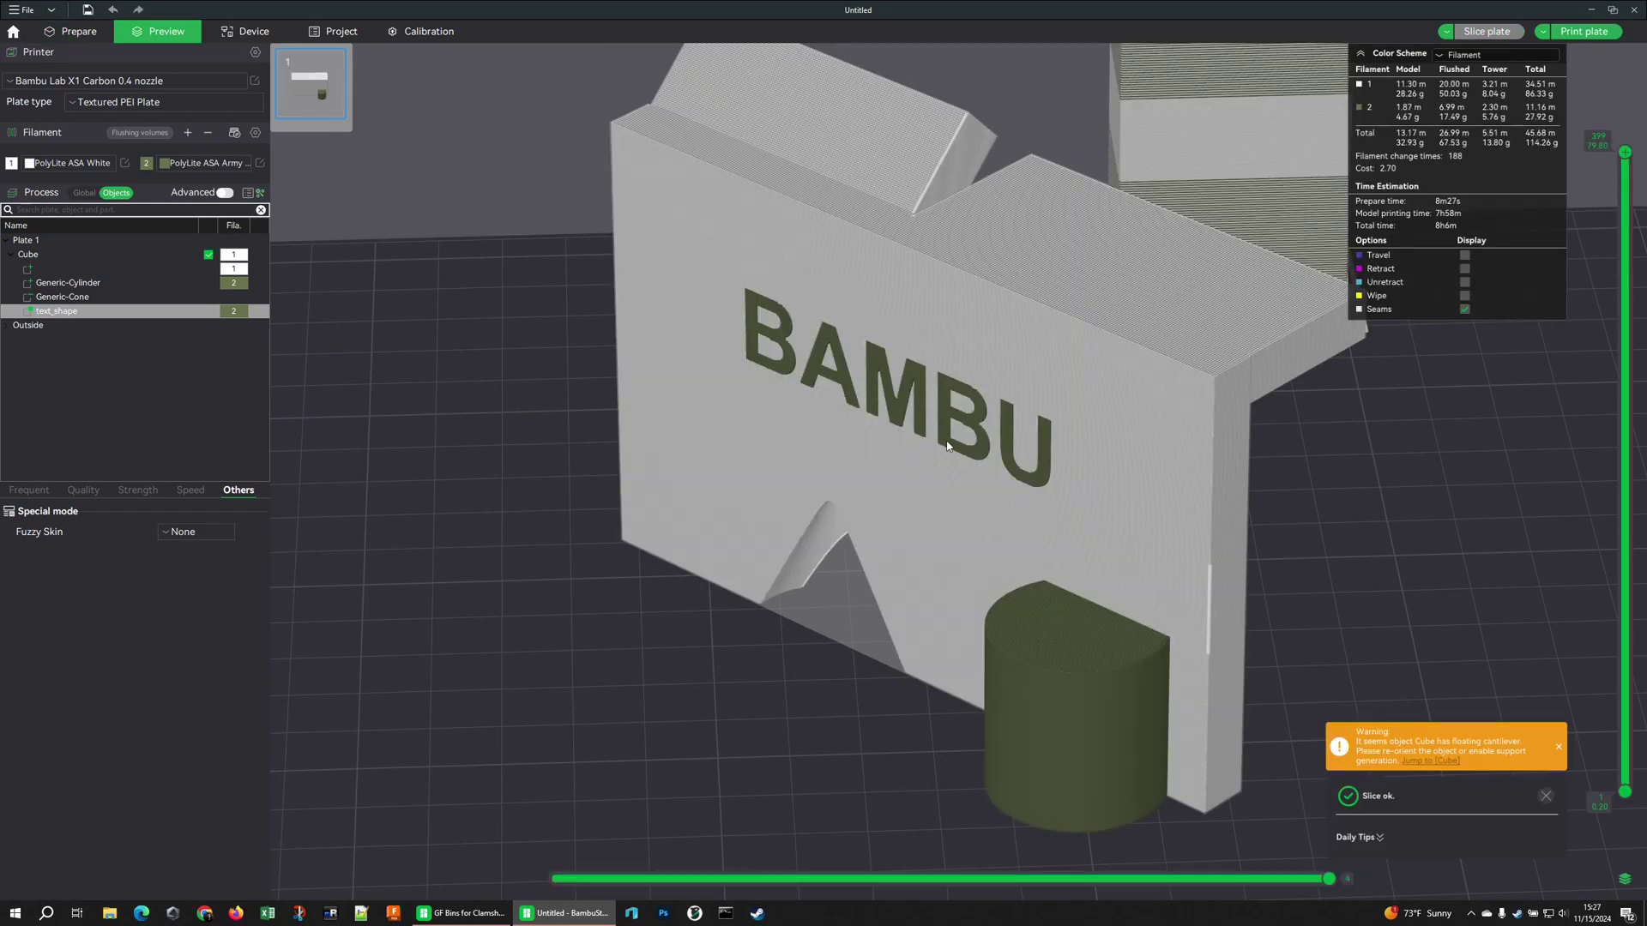
pyautogui.moveTo(530, 421)
pyautogui.mouseDown()
pyautogui.moveTo(518, 395)
pyautogui.moveTo(492, 421)
pyautogui.moveTo(531, 422)
pyautogui.mouseUp()
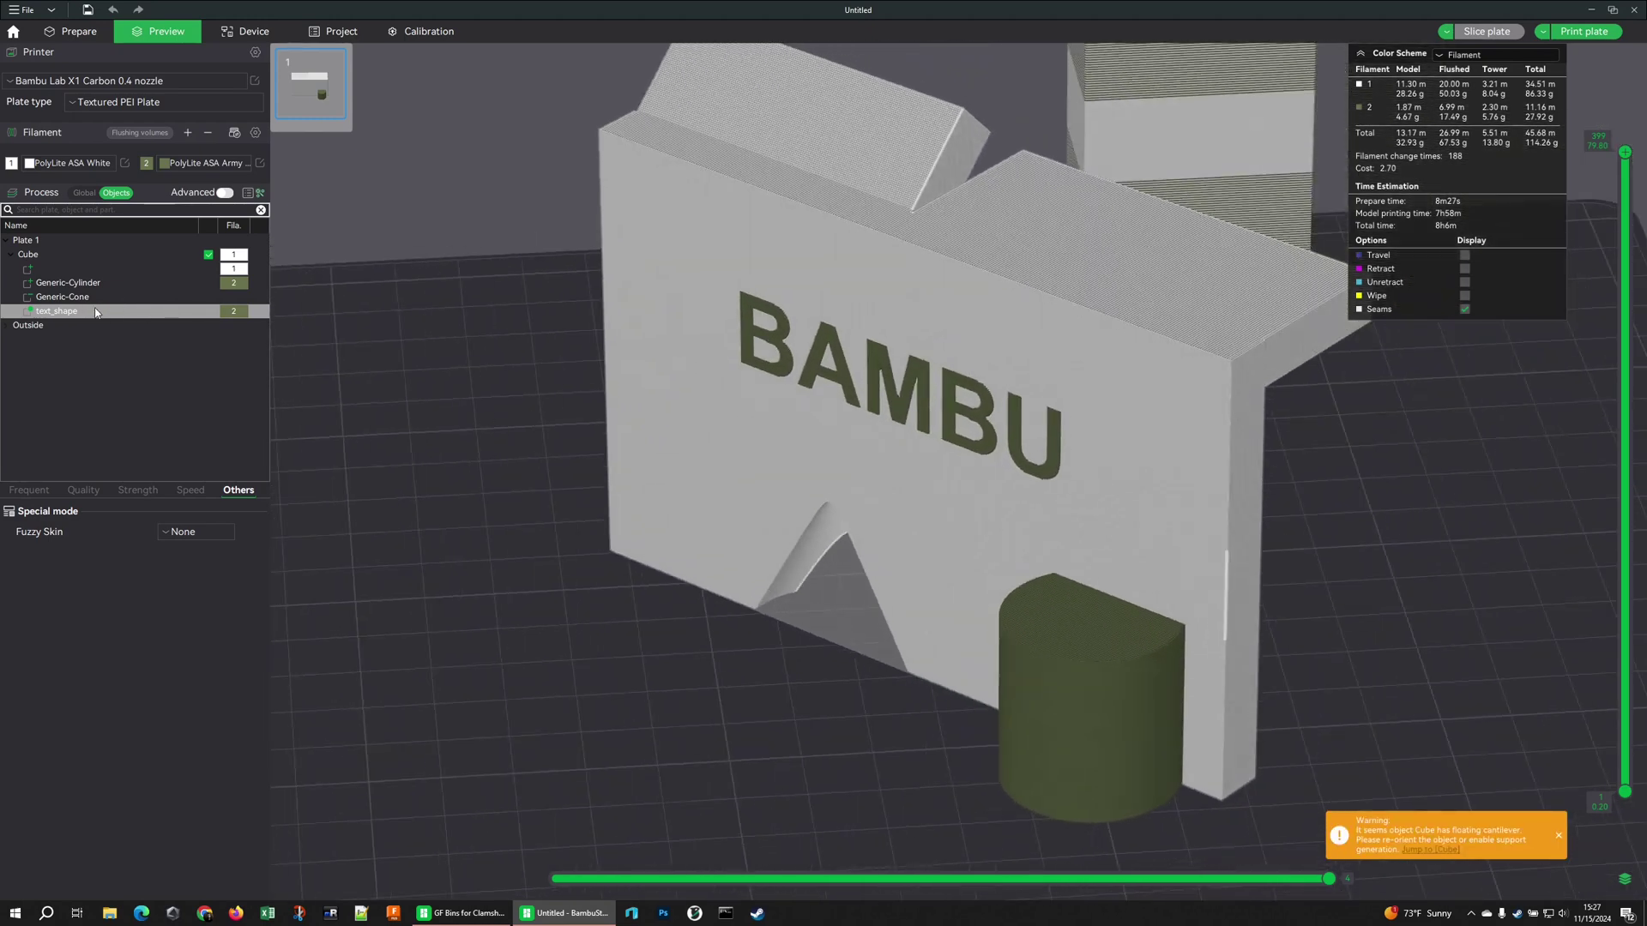
# Assign filament 1 to the BAMBU text modifier and slice the plate again.
pyautogui.click(68, 31)
pyautogui.rightClick(167, 308)
pyautogui.moveTo(217, 488)
pyautogui.click(343, 505)
pyautogui.click(1486, 31)
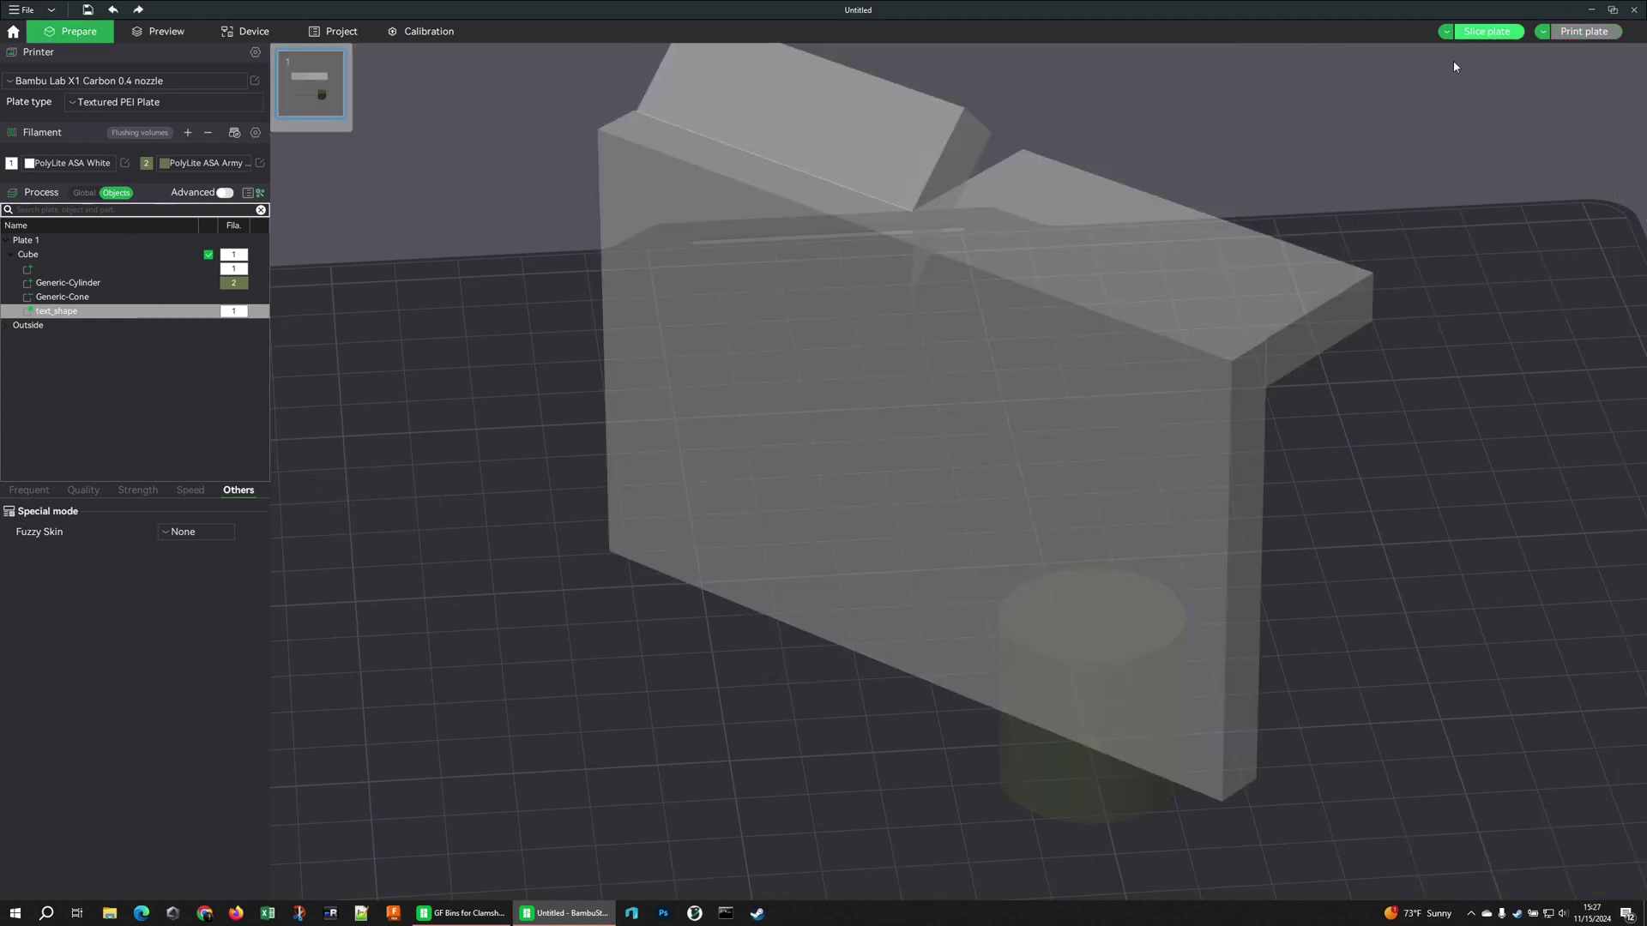
# Set the BAMBU text modifier's Fuzzy Skin to Contour and inspect the sliced lettering on the wall.
pyautogui.scroll(5, 923, 324)
pyautogui.scroll(-5, 923, 324)
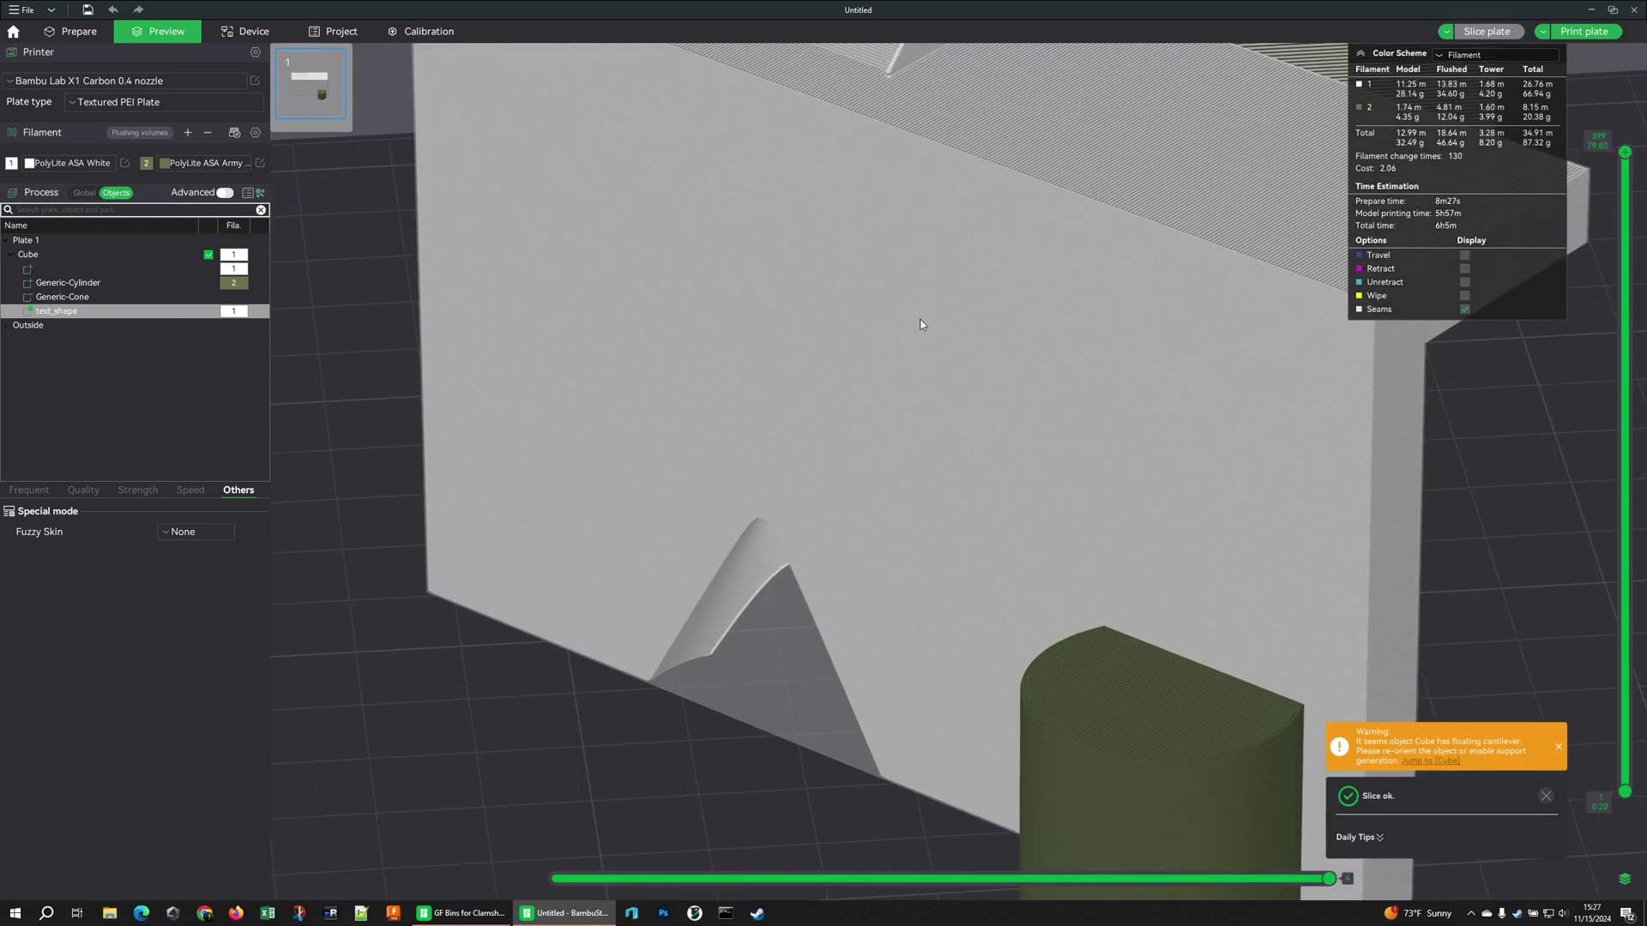
pyautogui.moveTo(917, 323); pyautogui.dragTo(191, 381)
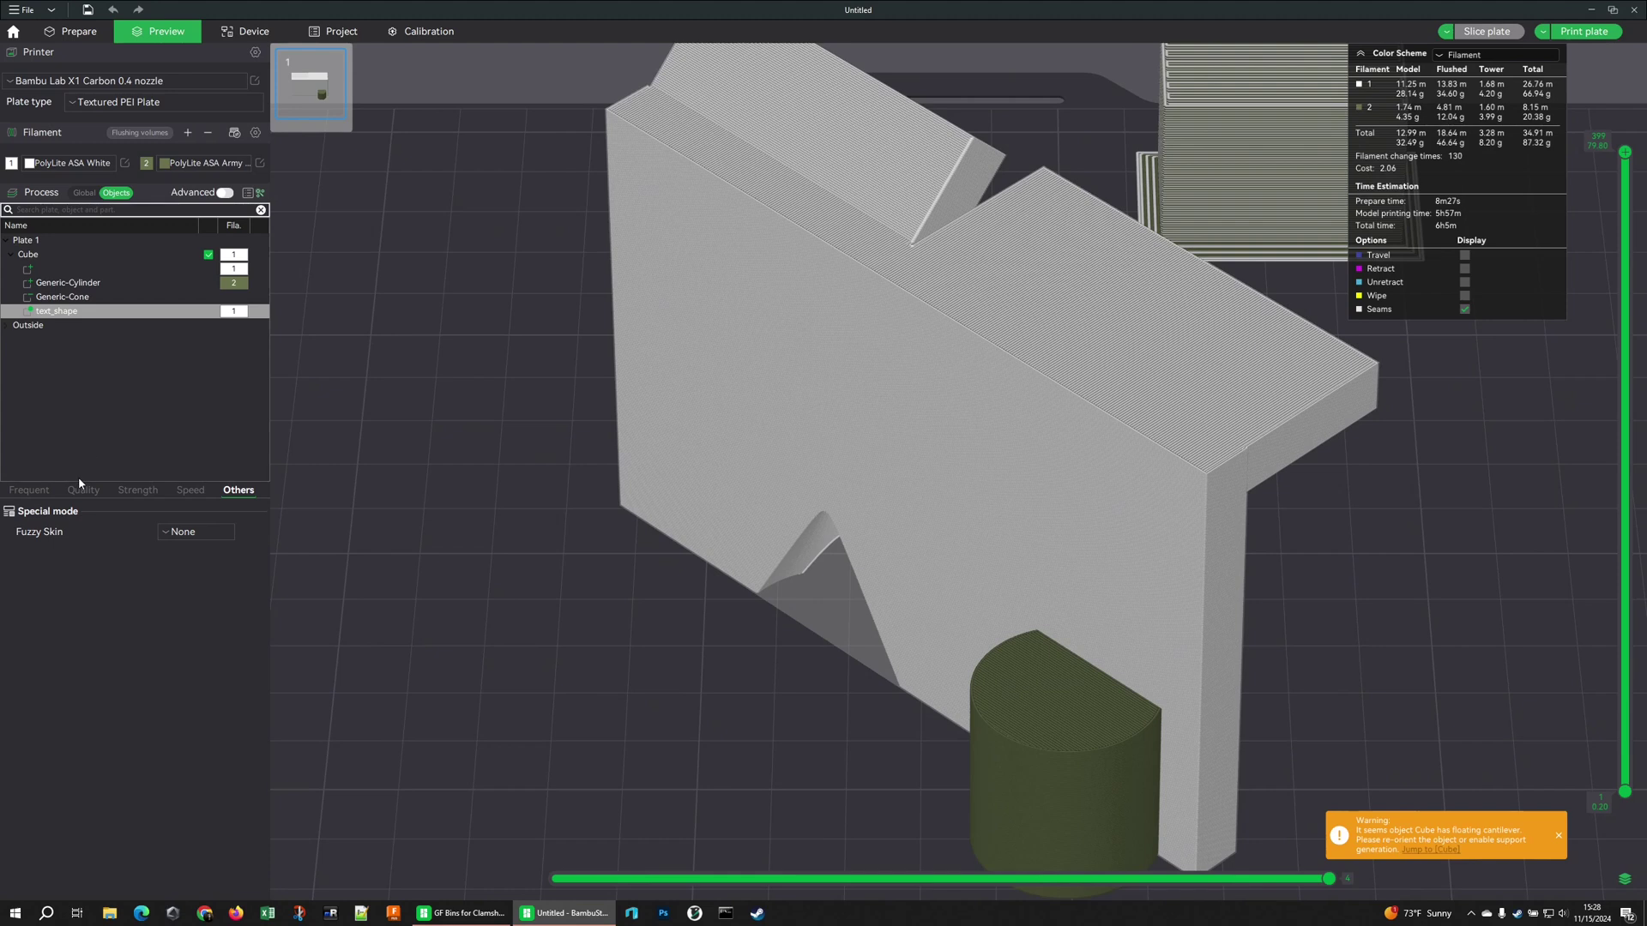
pyautogui.click(180, 537)
pyautogui.click(199, 573)
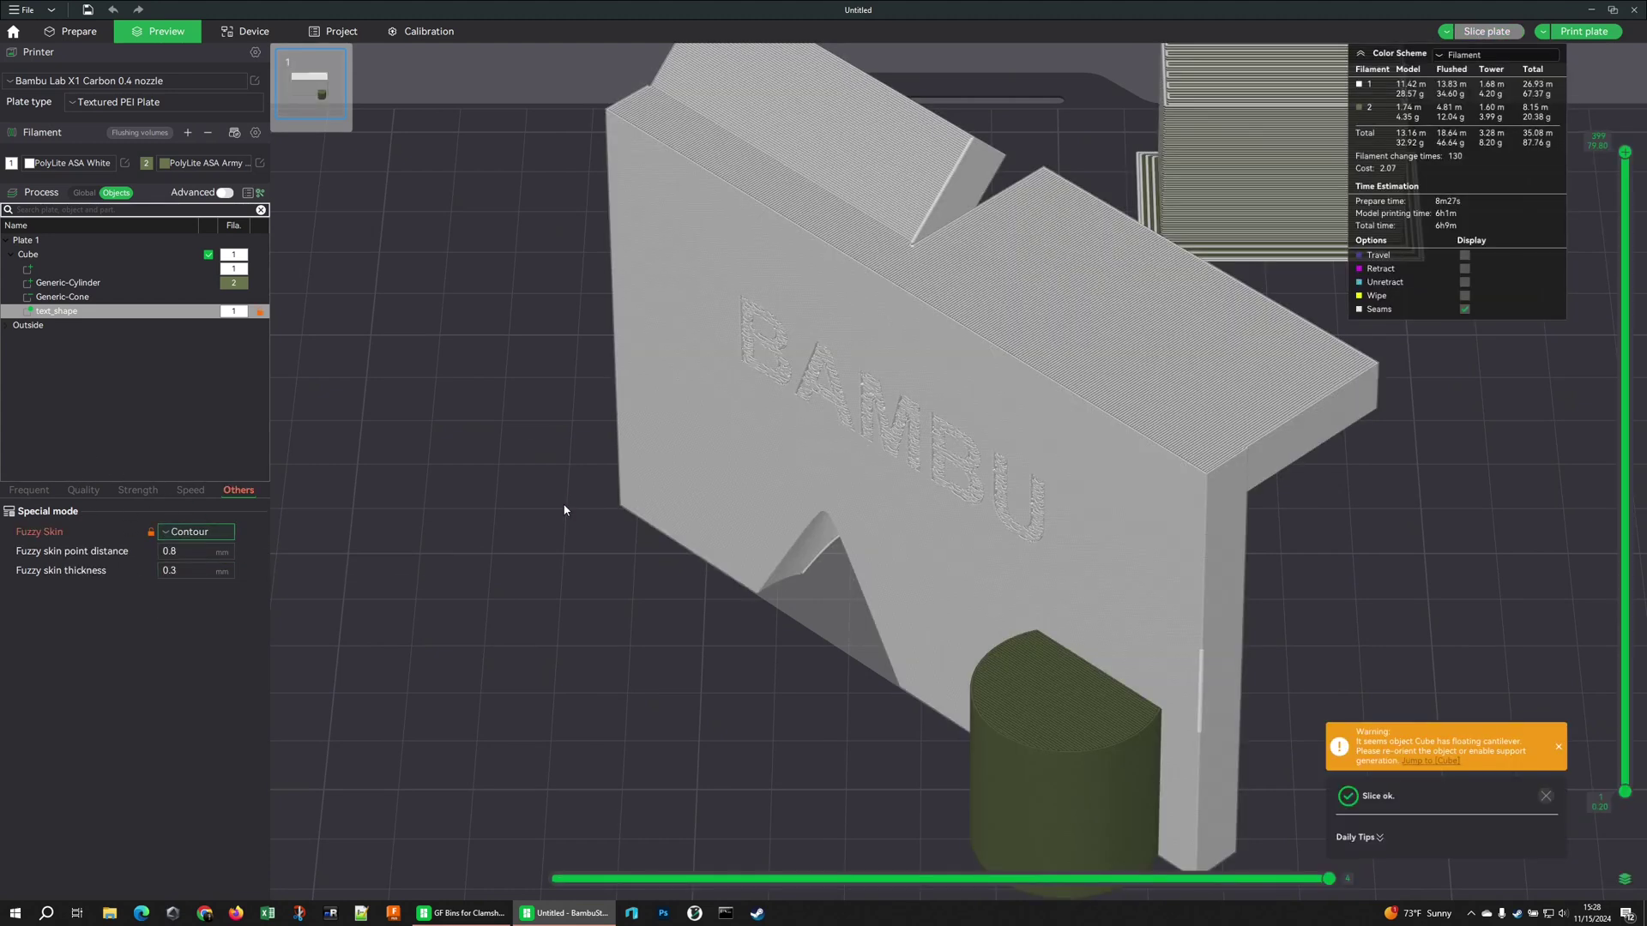
pyautogui.moveTo(531, 525)
pyautogui.mouseDown()
pyautogui.moveTo(614, 488)
pyautogui.moveTo(533, 523)
pyautogui.moveTo(523, 507)
pyautogui.moveTo(538, 527)
pyautogui.mouseUp()
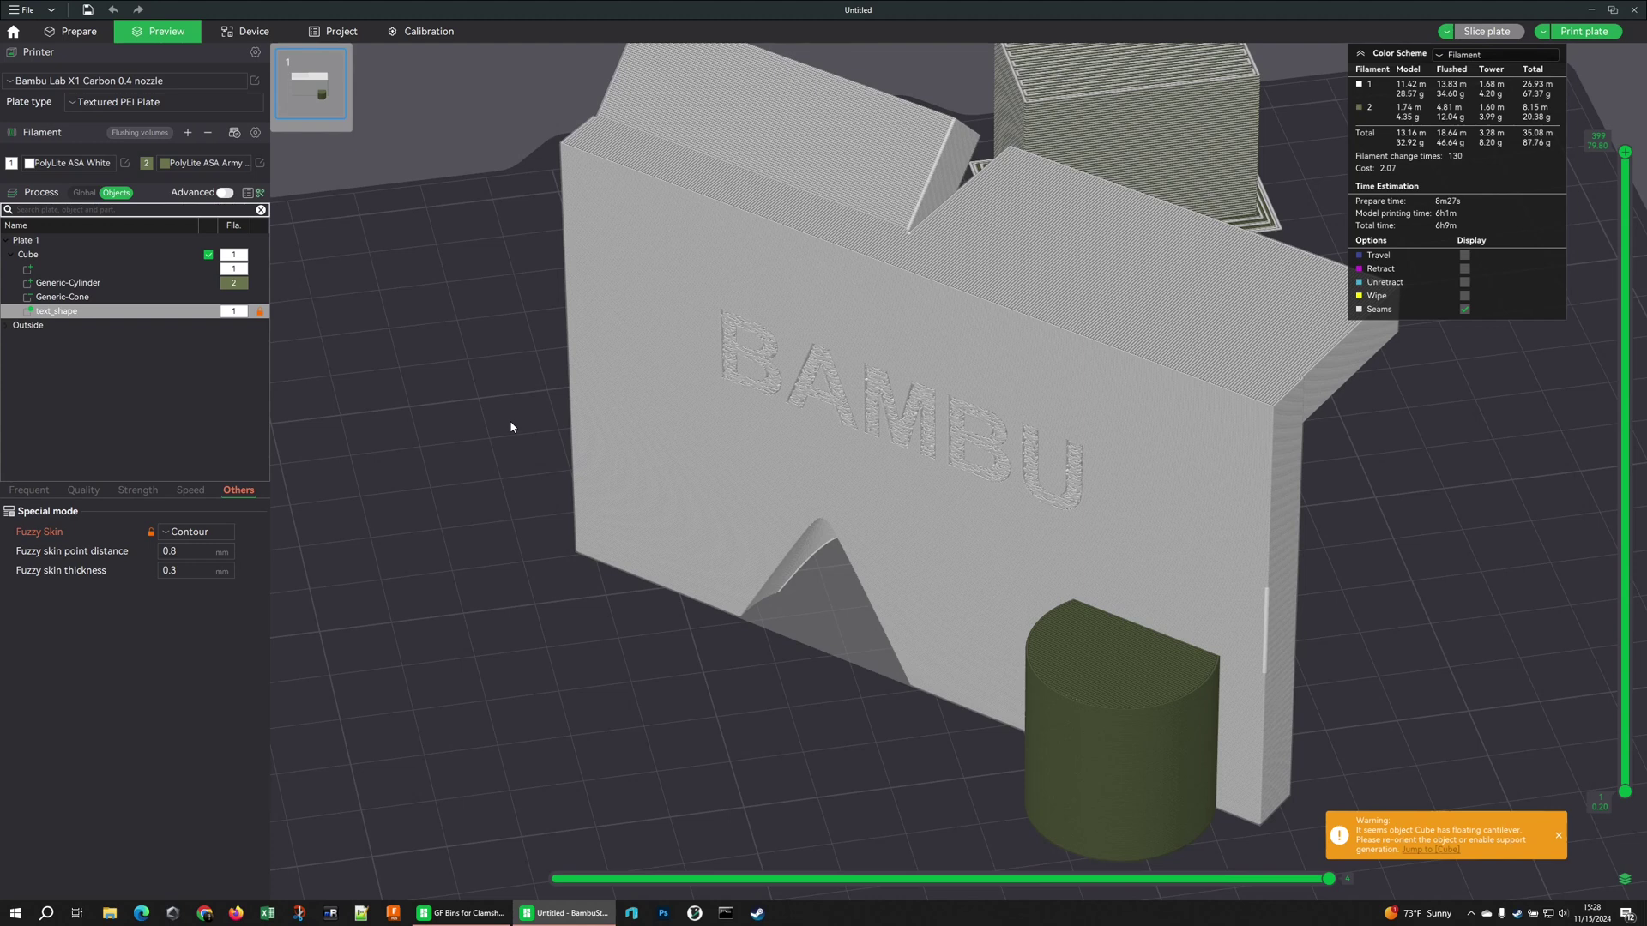
pyautogui.moveTo(510, 426); pyautogui.dragTo(507, 476)
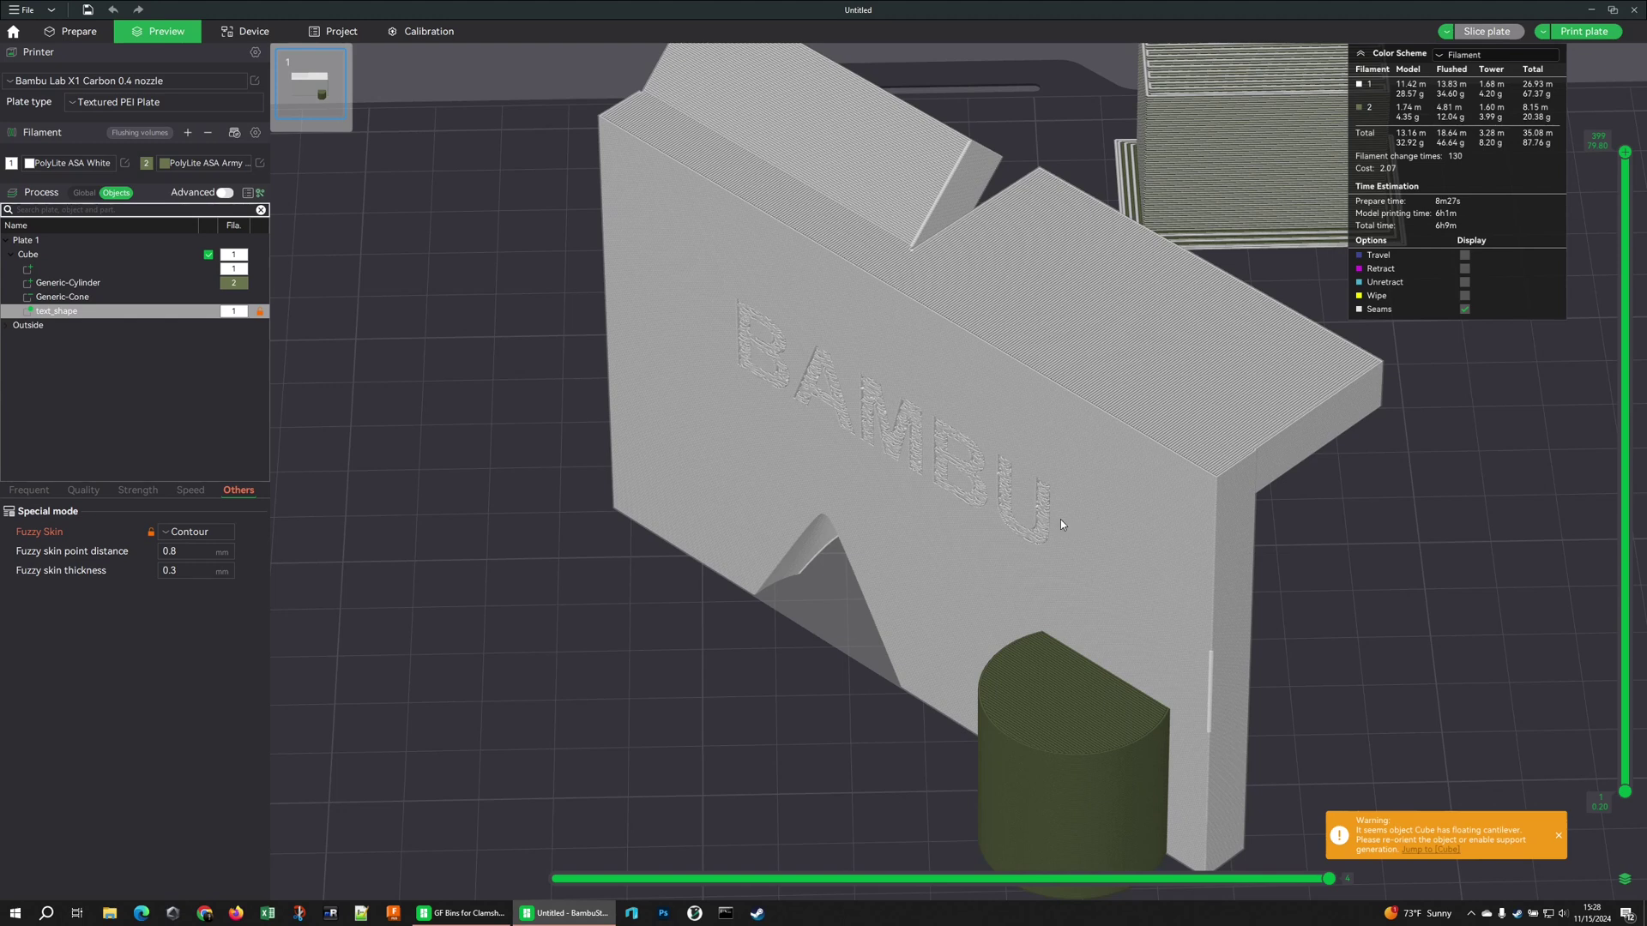
# Examine the Quality and Strength settings available for the BAMBU text modifier.
pyautogui.click(96, 34)
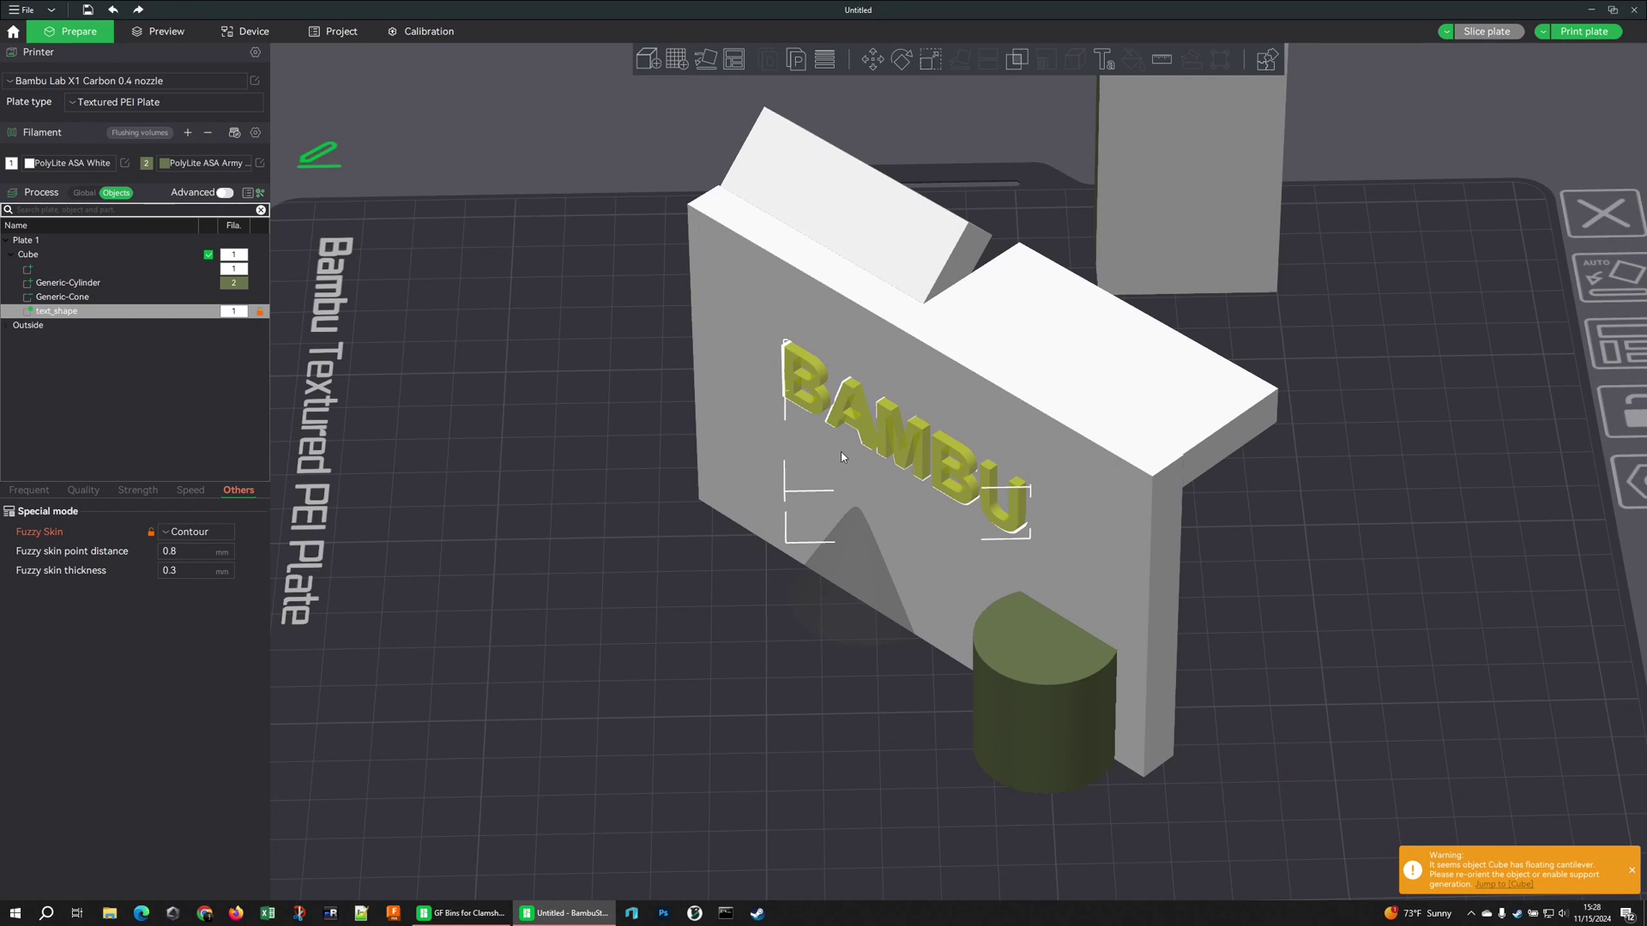
pyautogui.scroll(2, 840, 451)
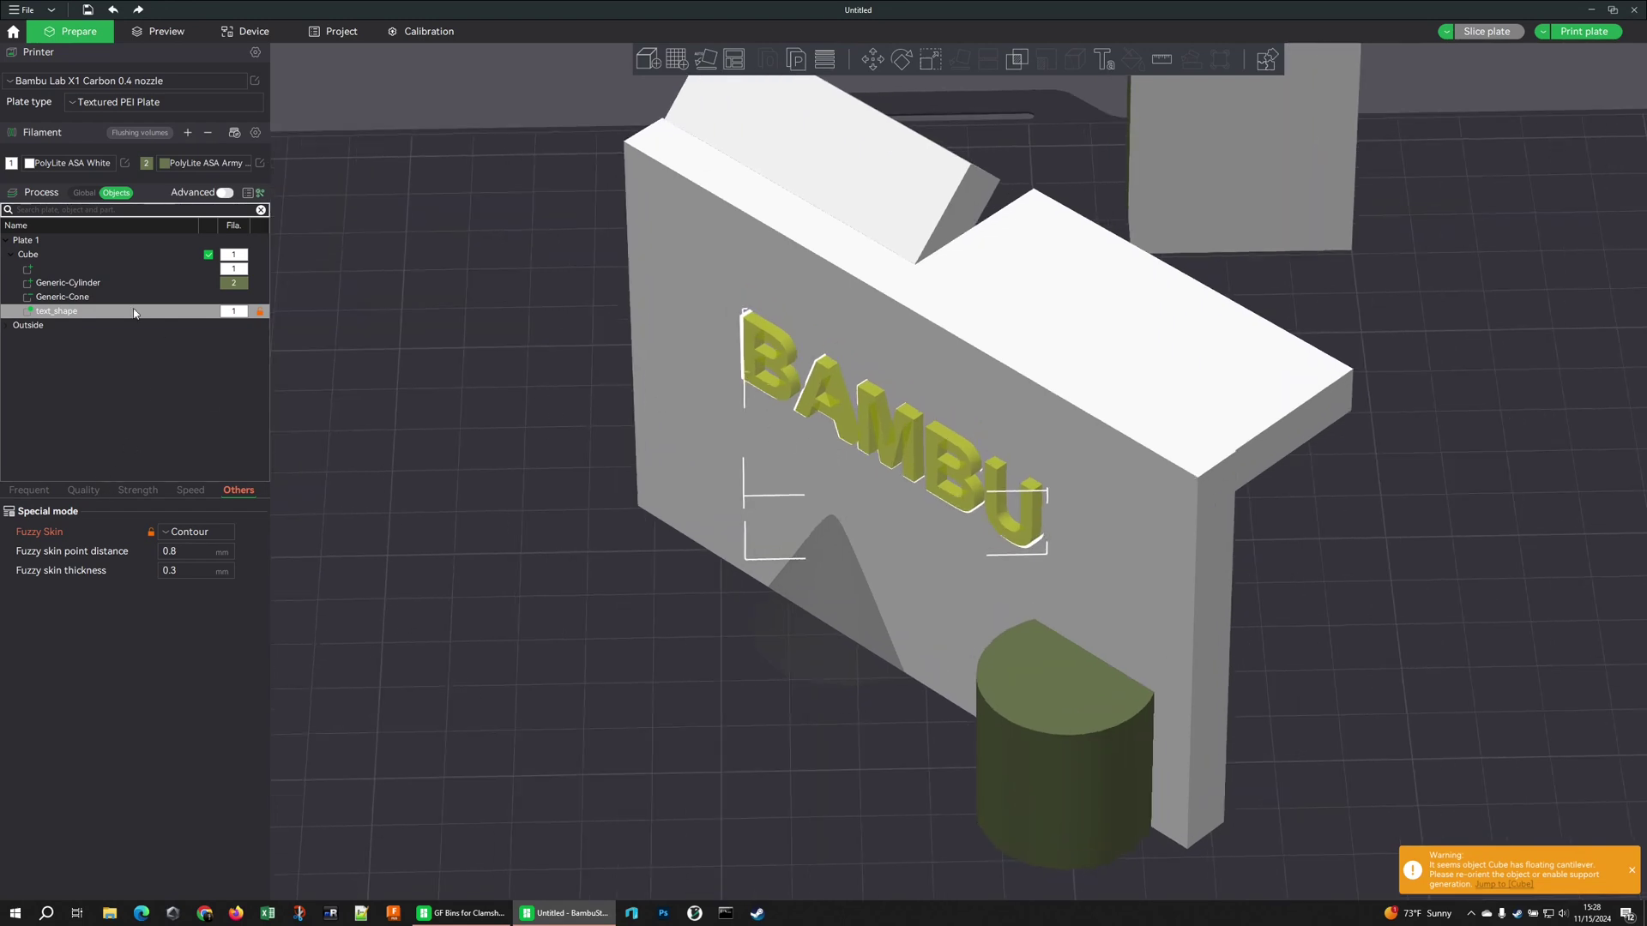
pyautogui.click(84, 491)
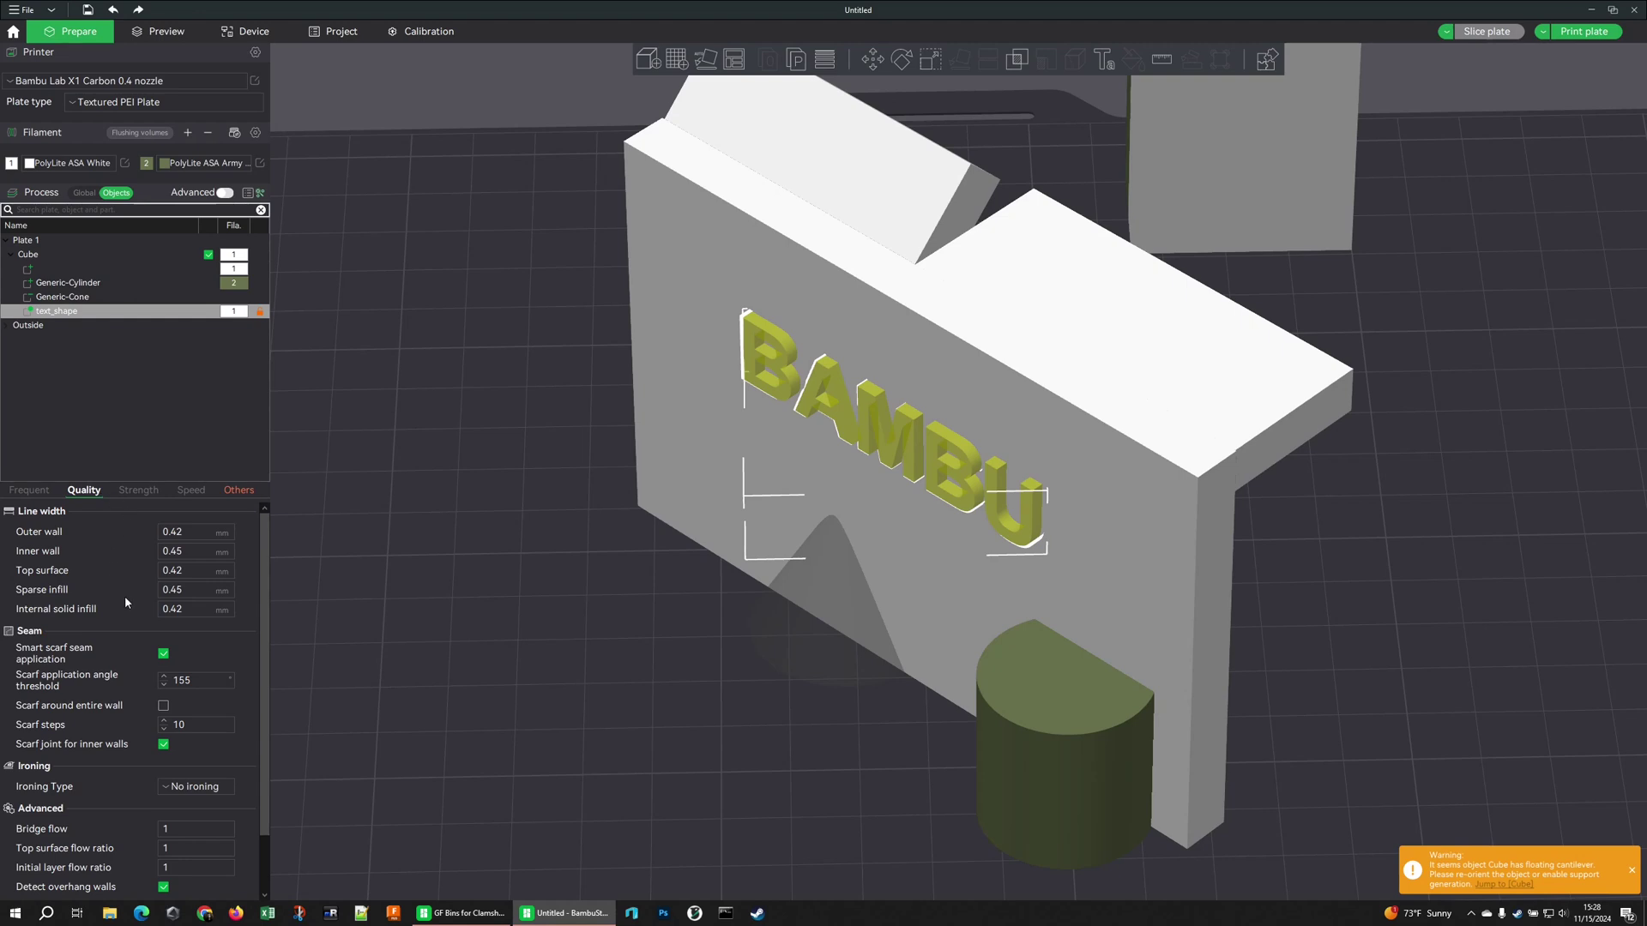
pyautogui.scroll(-1, 115, 686)
pyautogui.click(133, 490)
pyautogui.scroll(1, 121, 583)
pyautogui.scroll(-1, 97, 736)
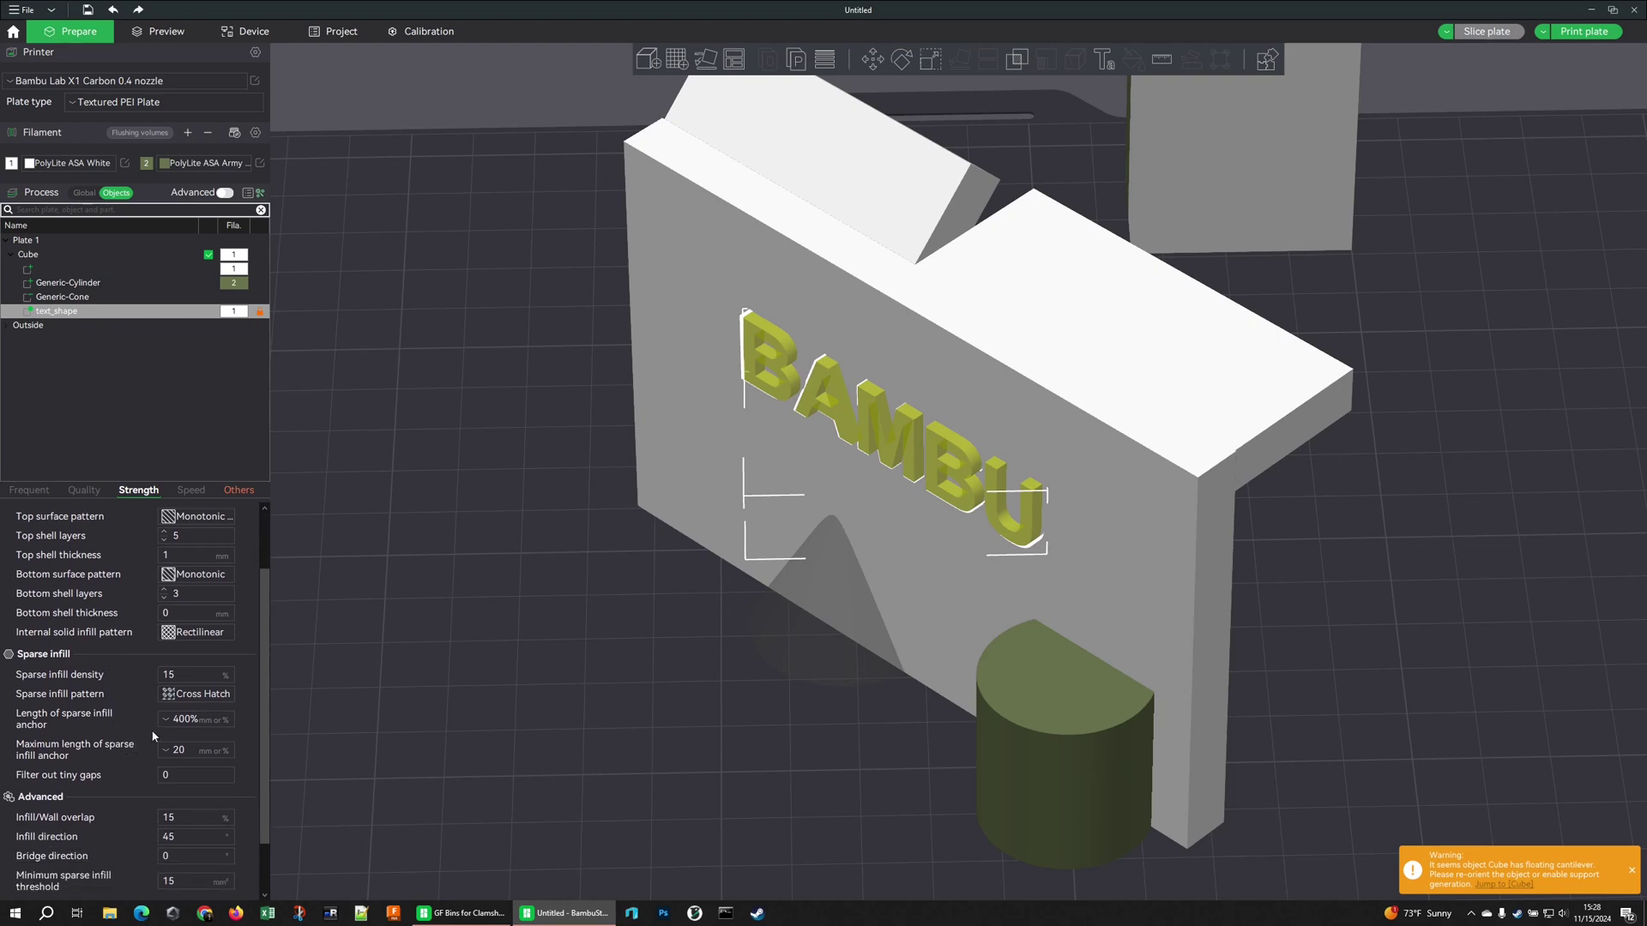
pyautogui.scroll(1, 133, 697)
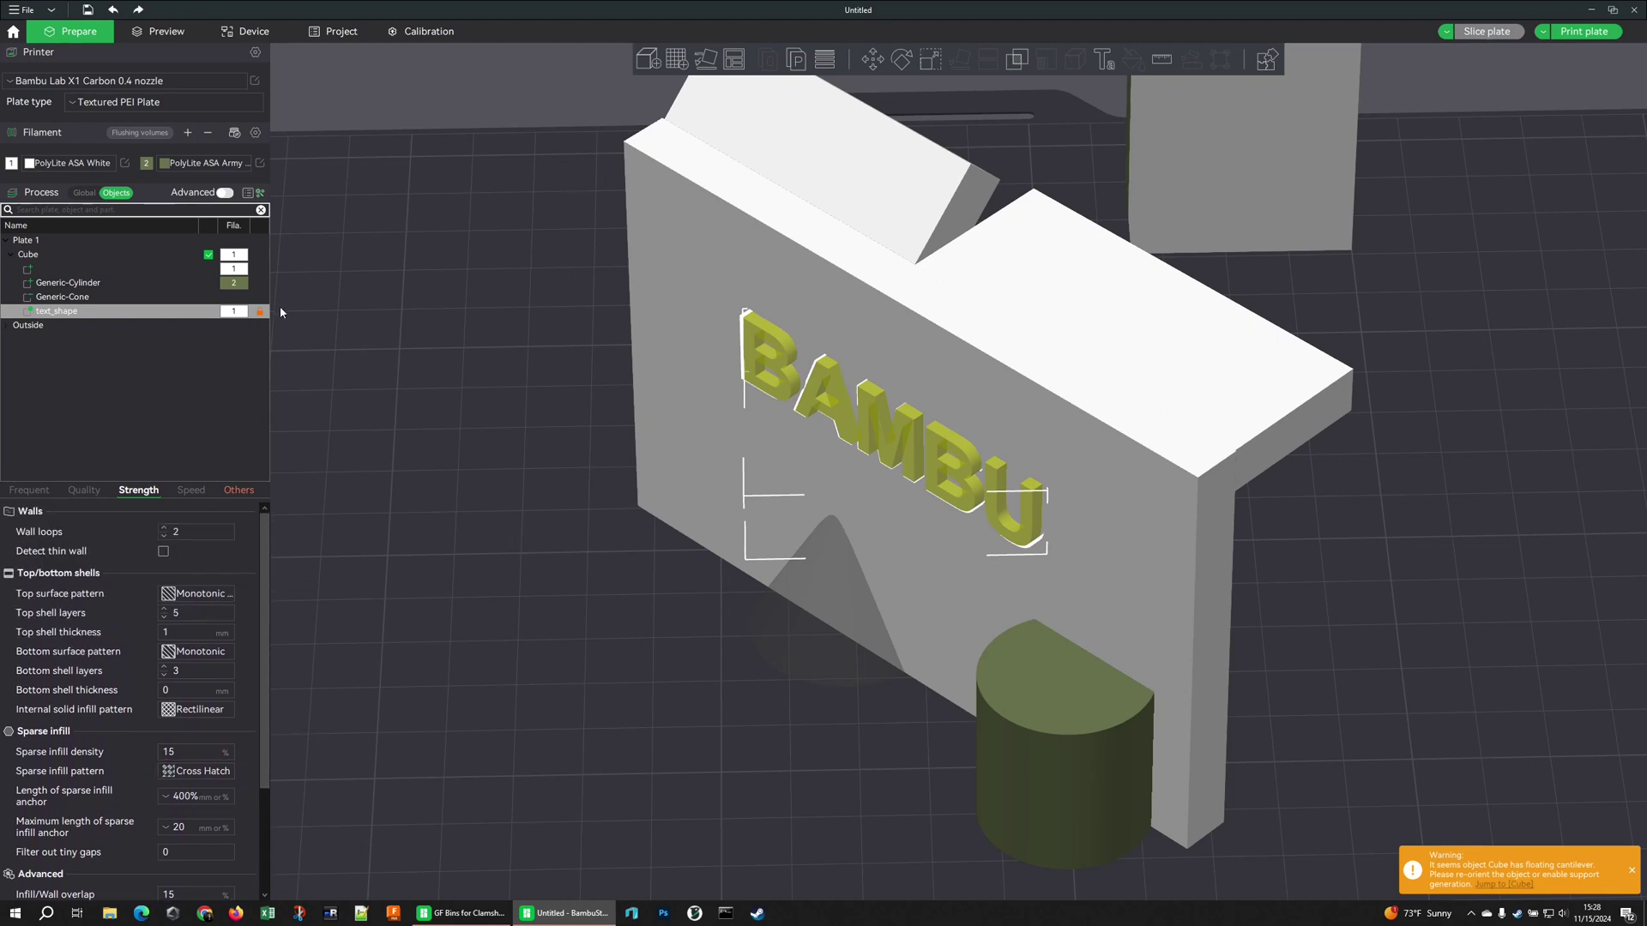
# Add a cube-shaped support blocker to the wall model and view it from the wall's rear.
pyautogui.click(578, 424)
pyautogui.rightClick(676, 419)
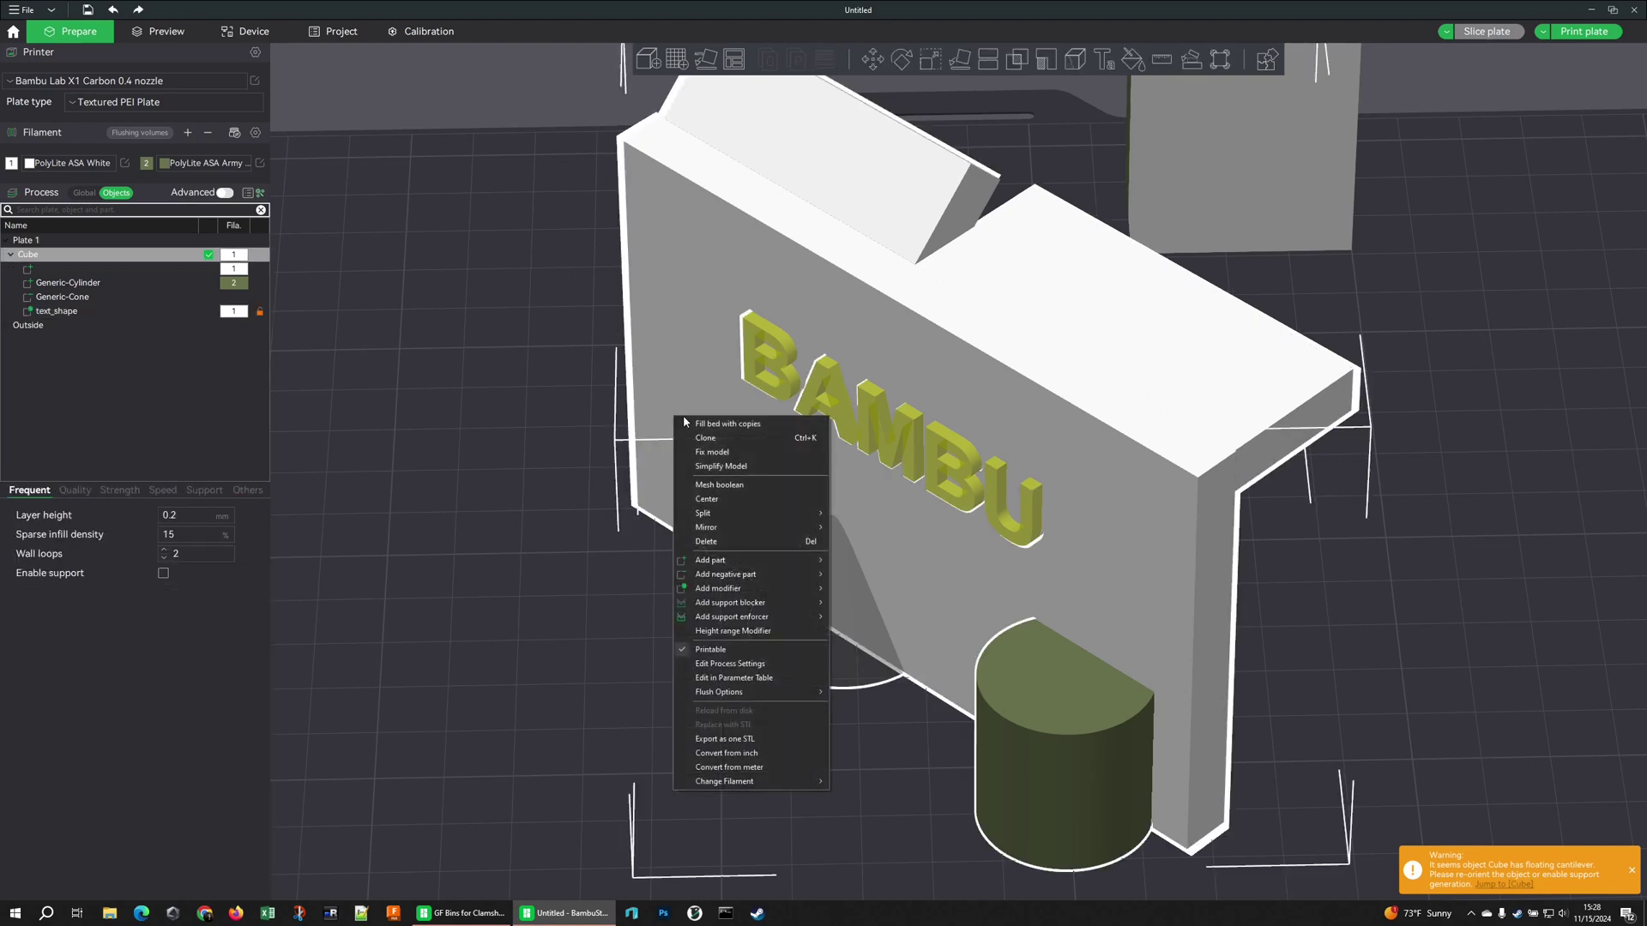
pyautogui.moveTo(754, 605)
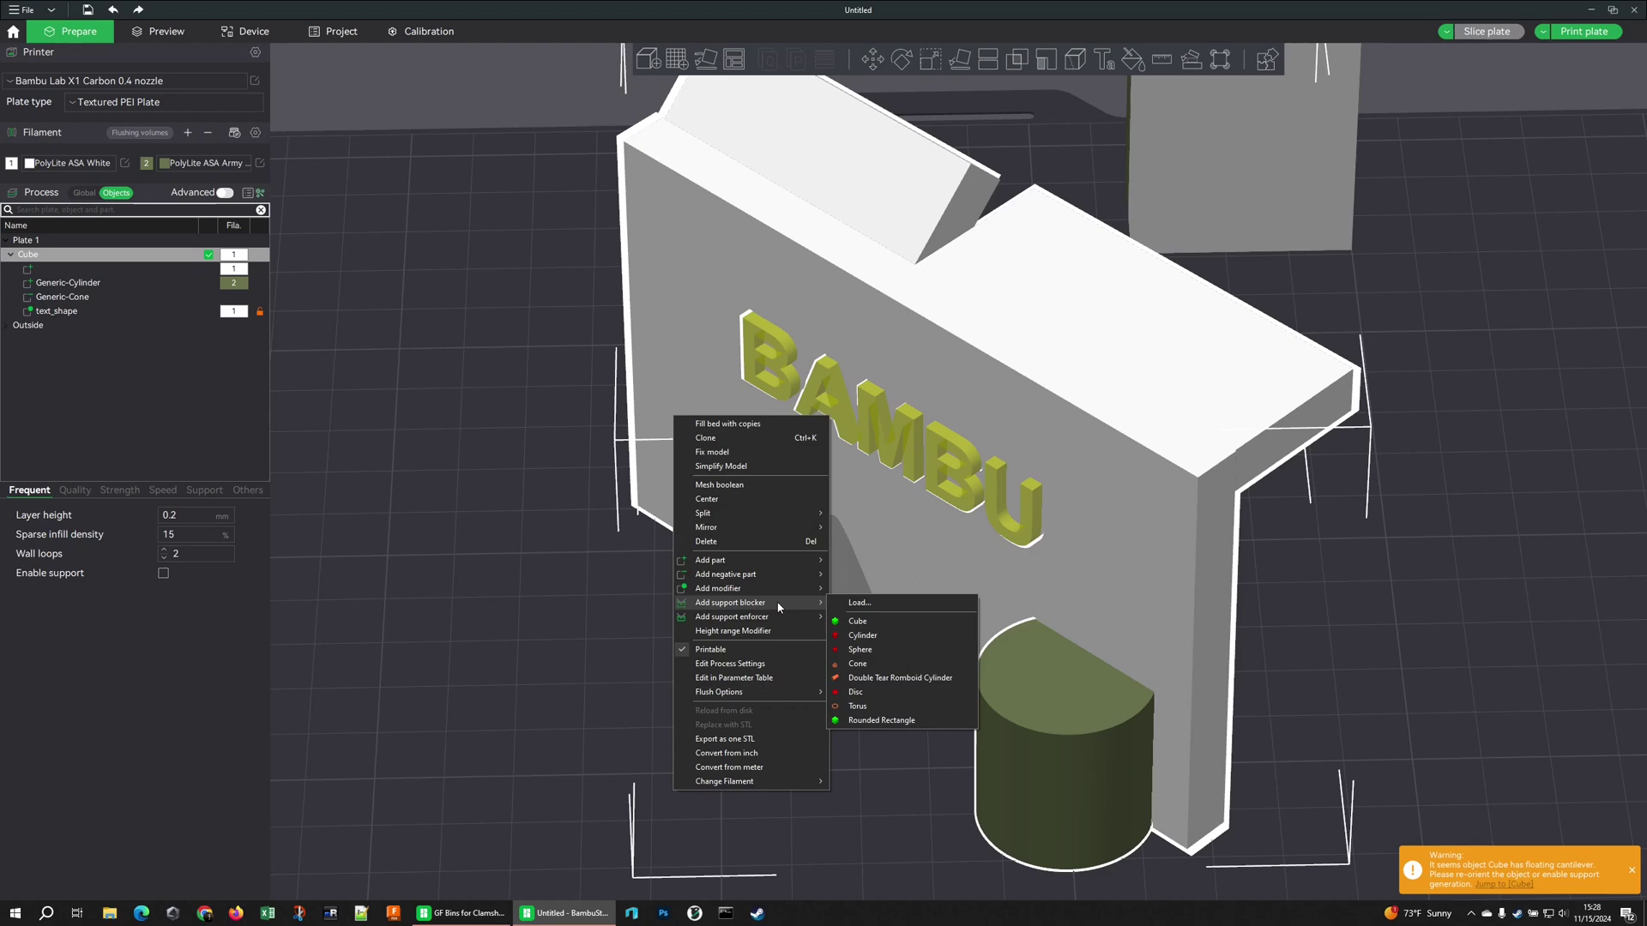
pyautogui.click(857, 621)
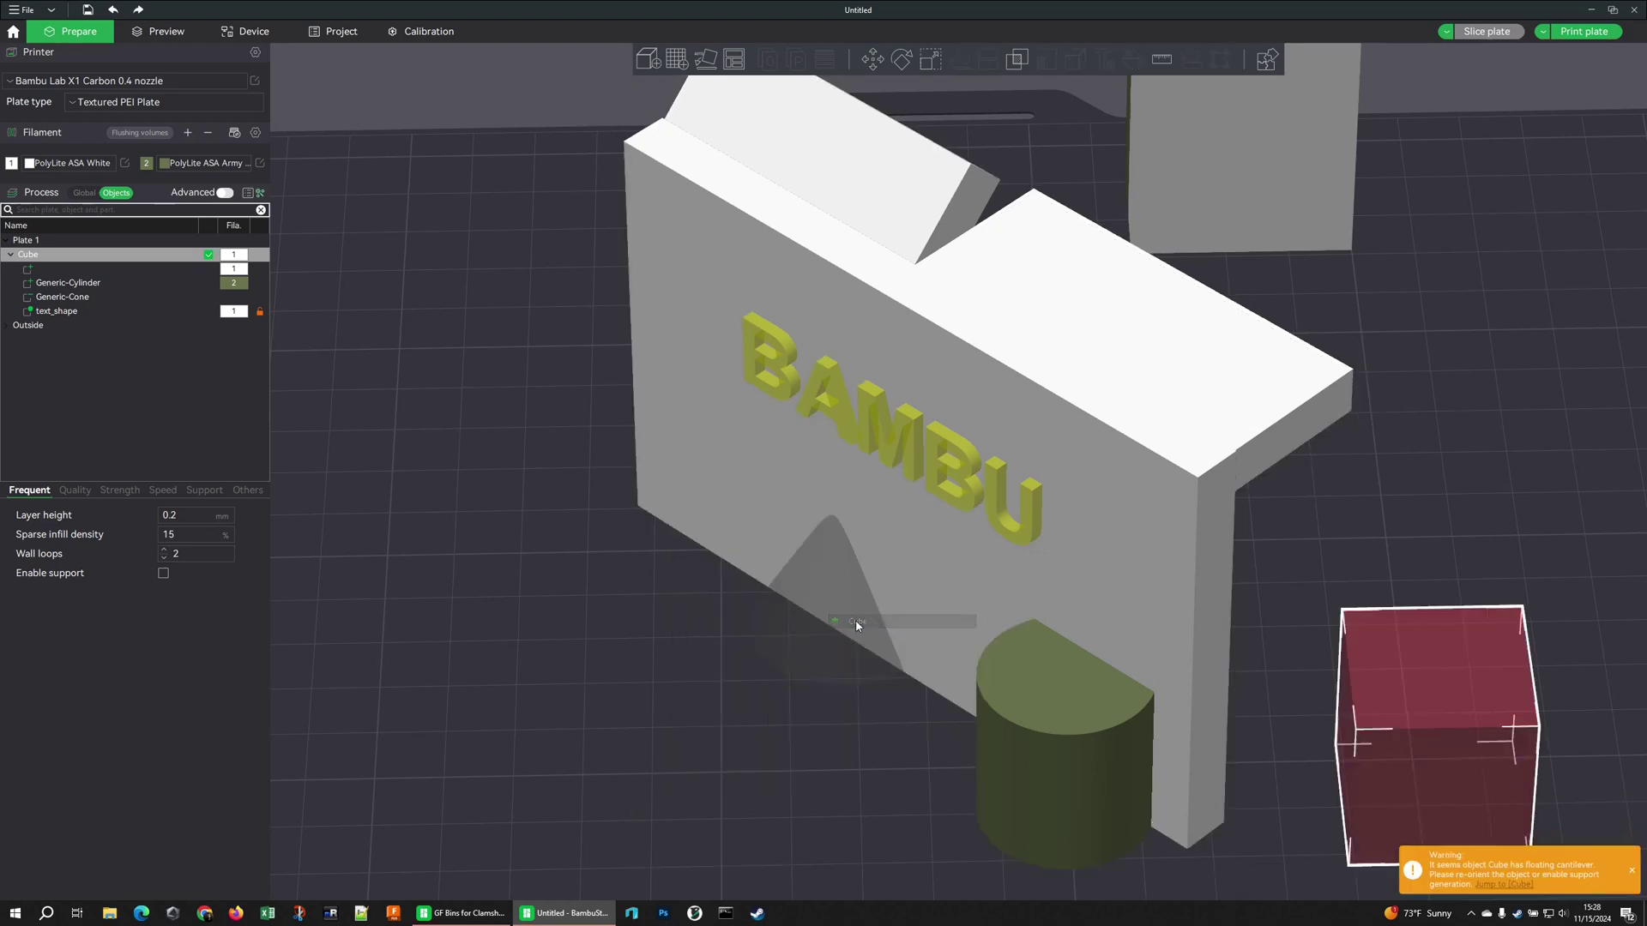
pyautogui.moveTo(1429, 513); pyautogui.dragTo(1338, 503)
pyautogui.moveTo(1103, 637); pyautogui.dragTo(1082, 647)
# Add a cube-shaped support enforcer, place it beside the support blocker behind the wall, and slice the plate.
pyautogui.rightClick(924, 519)
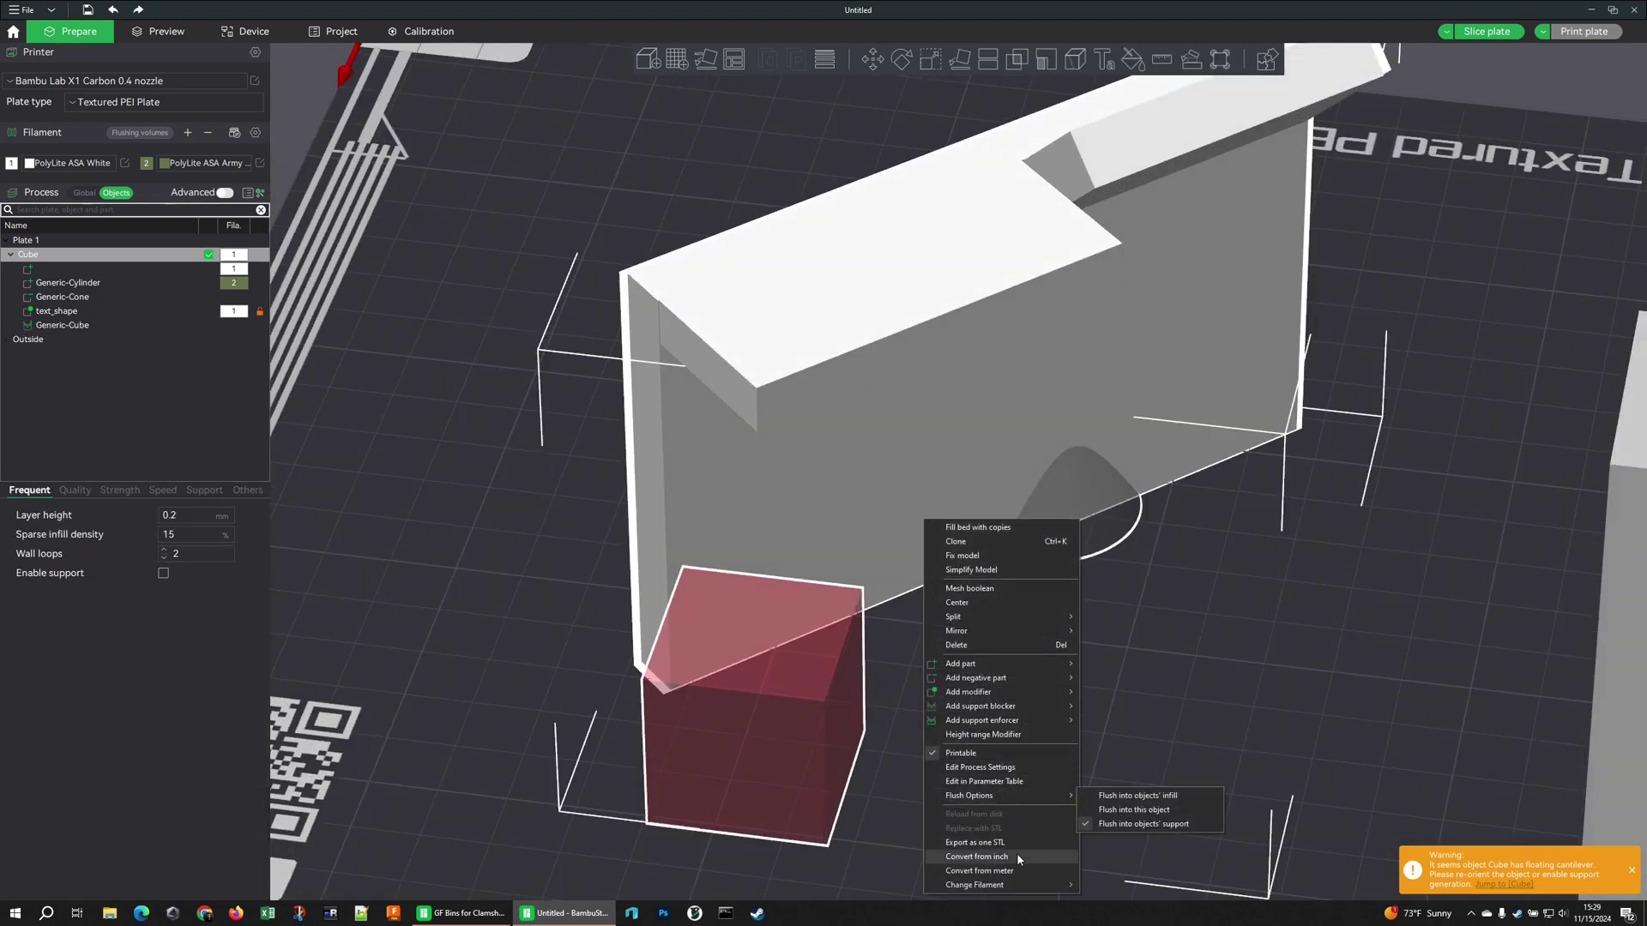
pyautogui.moveTo(1043, 719)
pyautogui.click(1127, 739)
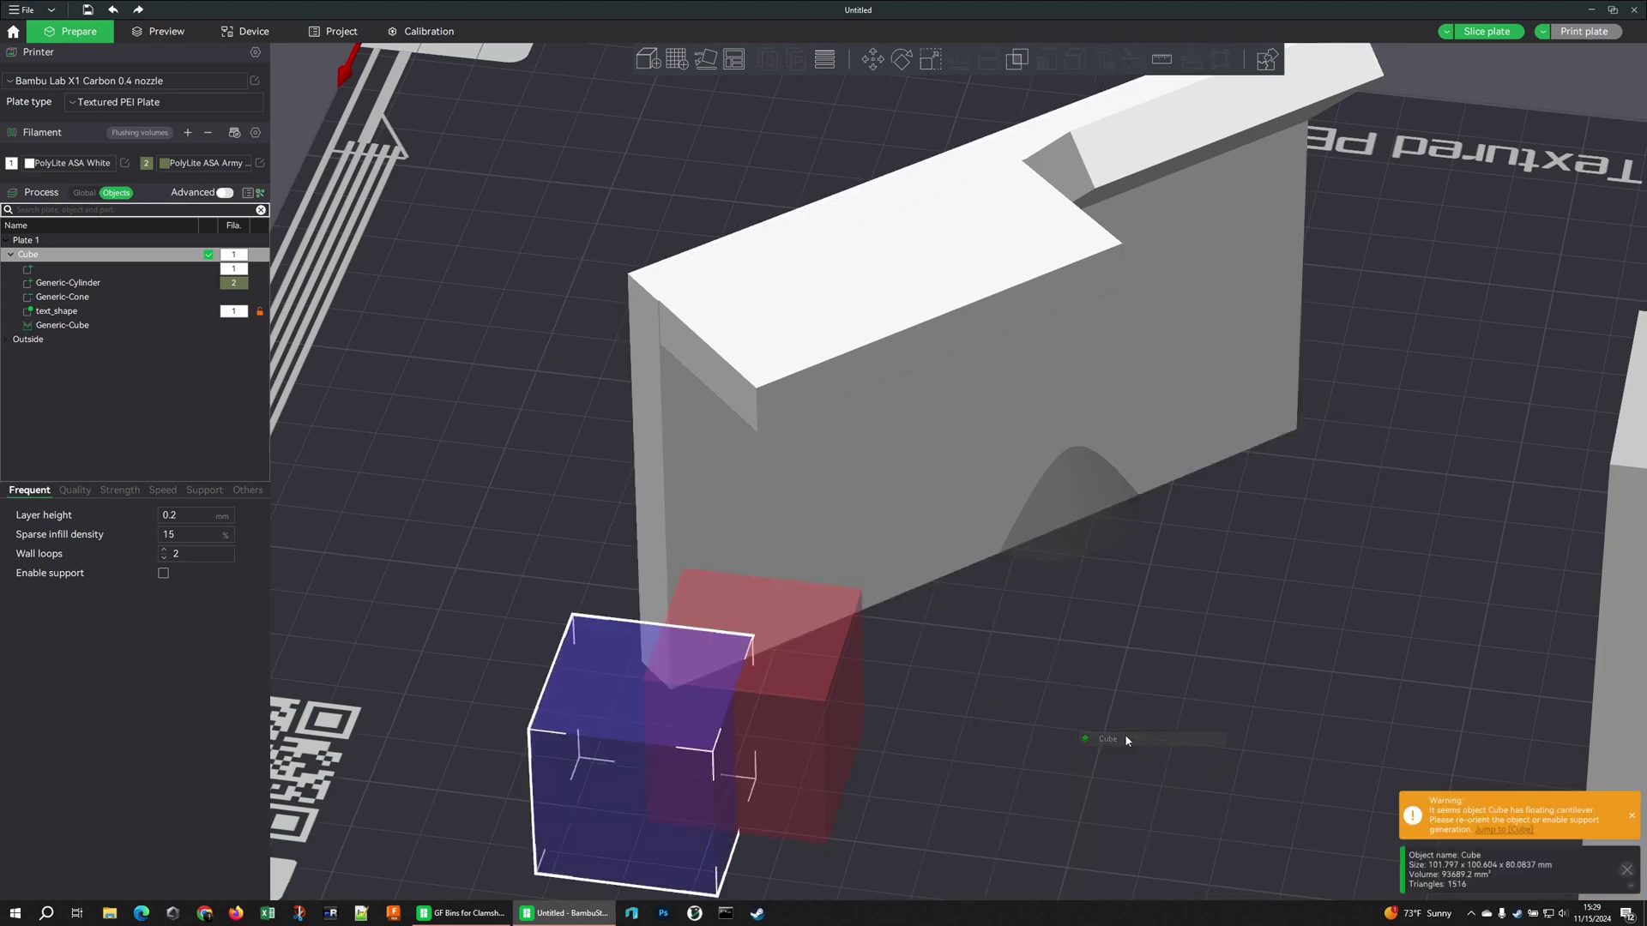
pyautogui.moveTo(590, 724); pyautogui.dragTo(950, 631)
pyautogui.hotkey('ctrl', 'r')
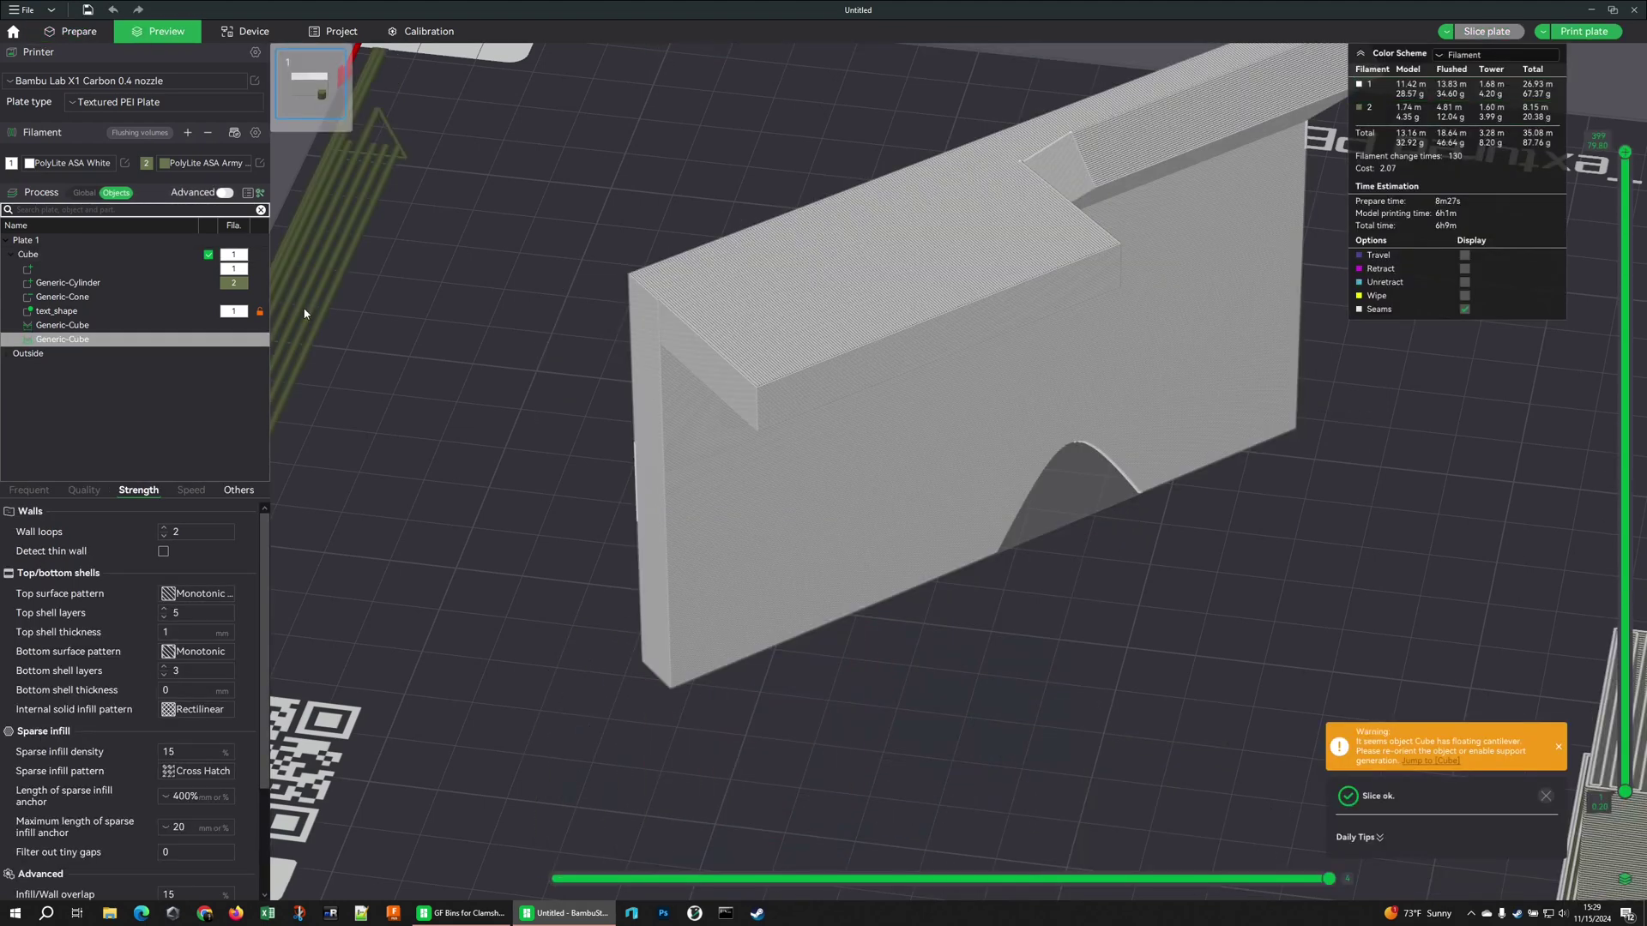
# Enable support in the global process settings and slice the plate to inspect the supports under the overhangs.
pyautogui.click(114, 194)
pyautogui.click(163, 285)
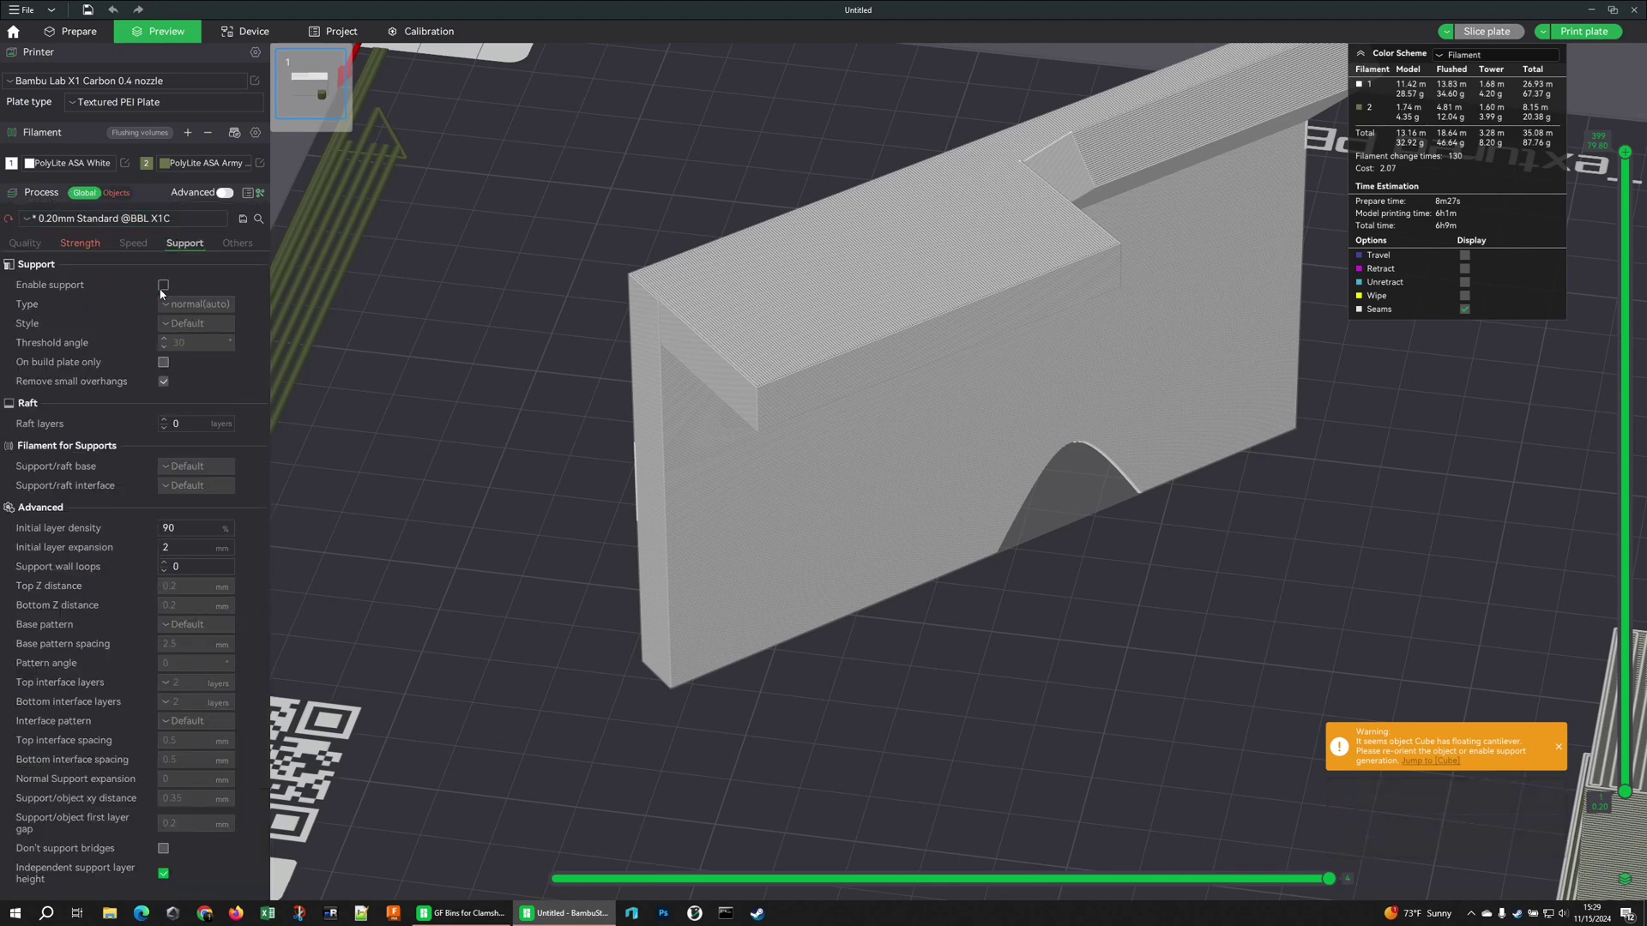
pyautogui.click(1517, 34)
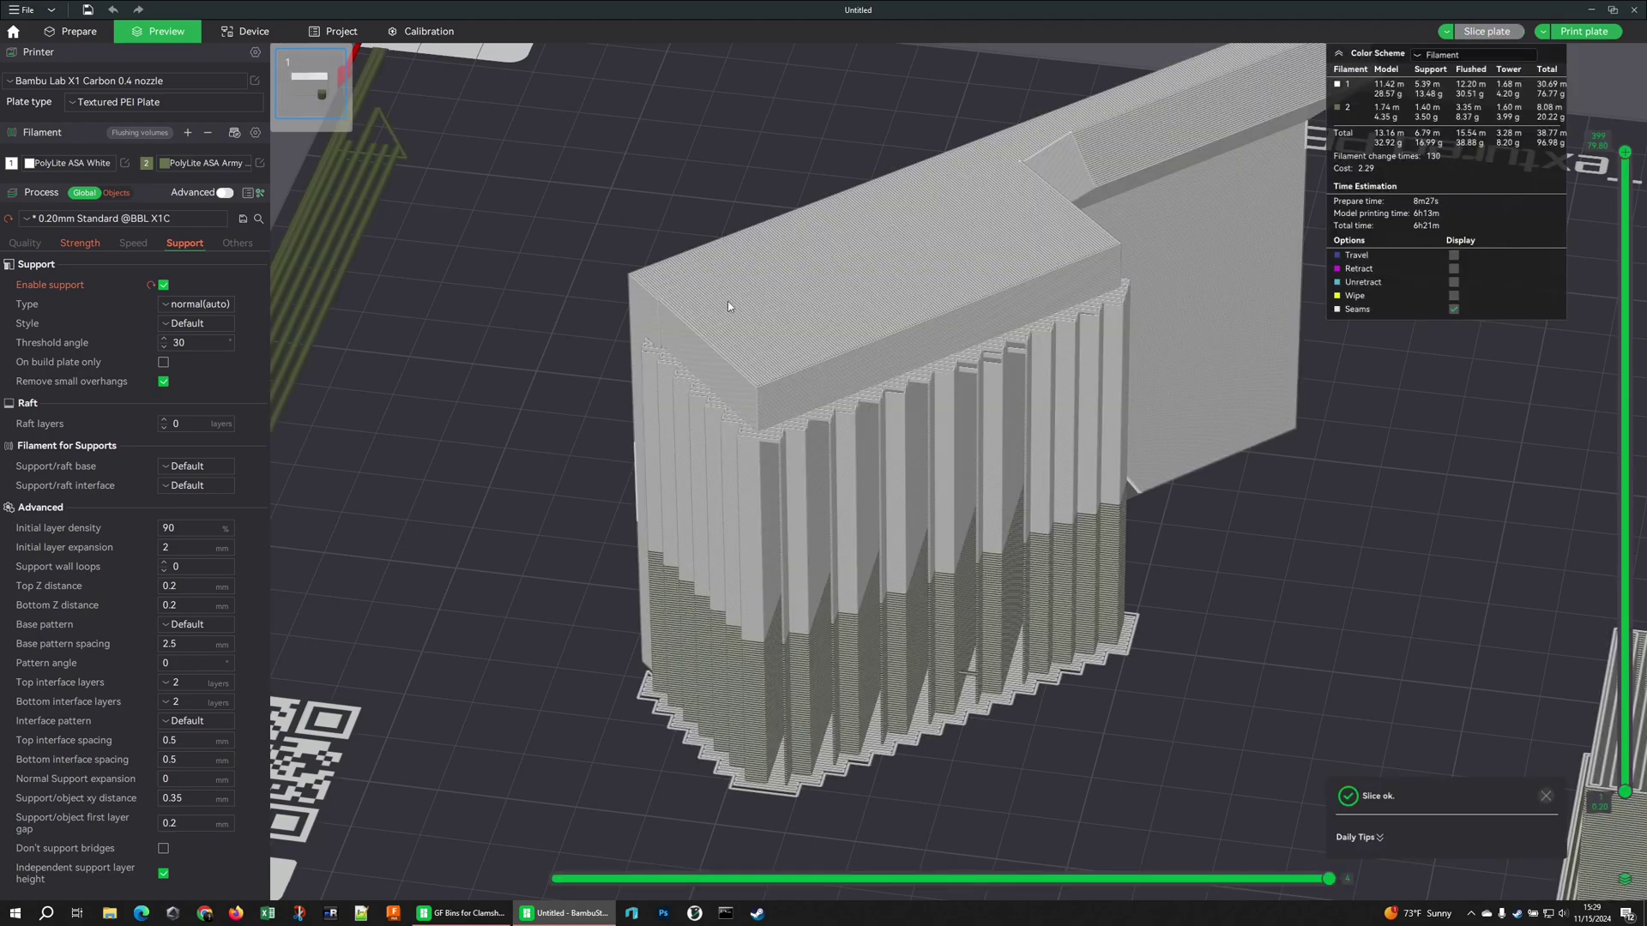
pyautogui.moveTo(1024, 493); pyautogui.dragTo(1154, 343)
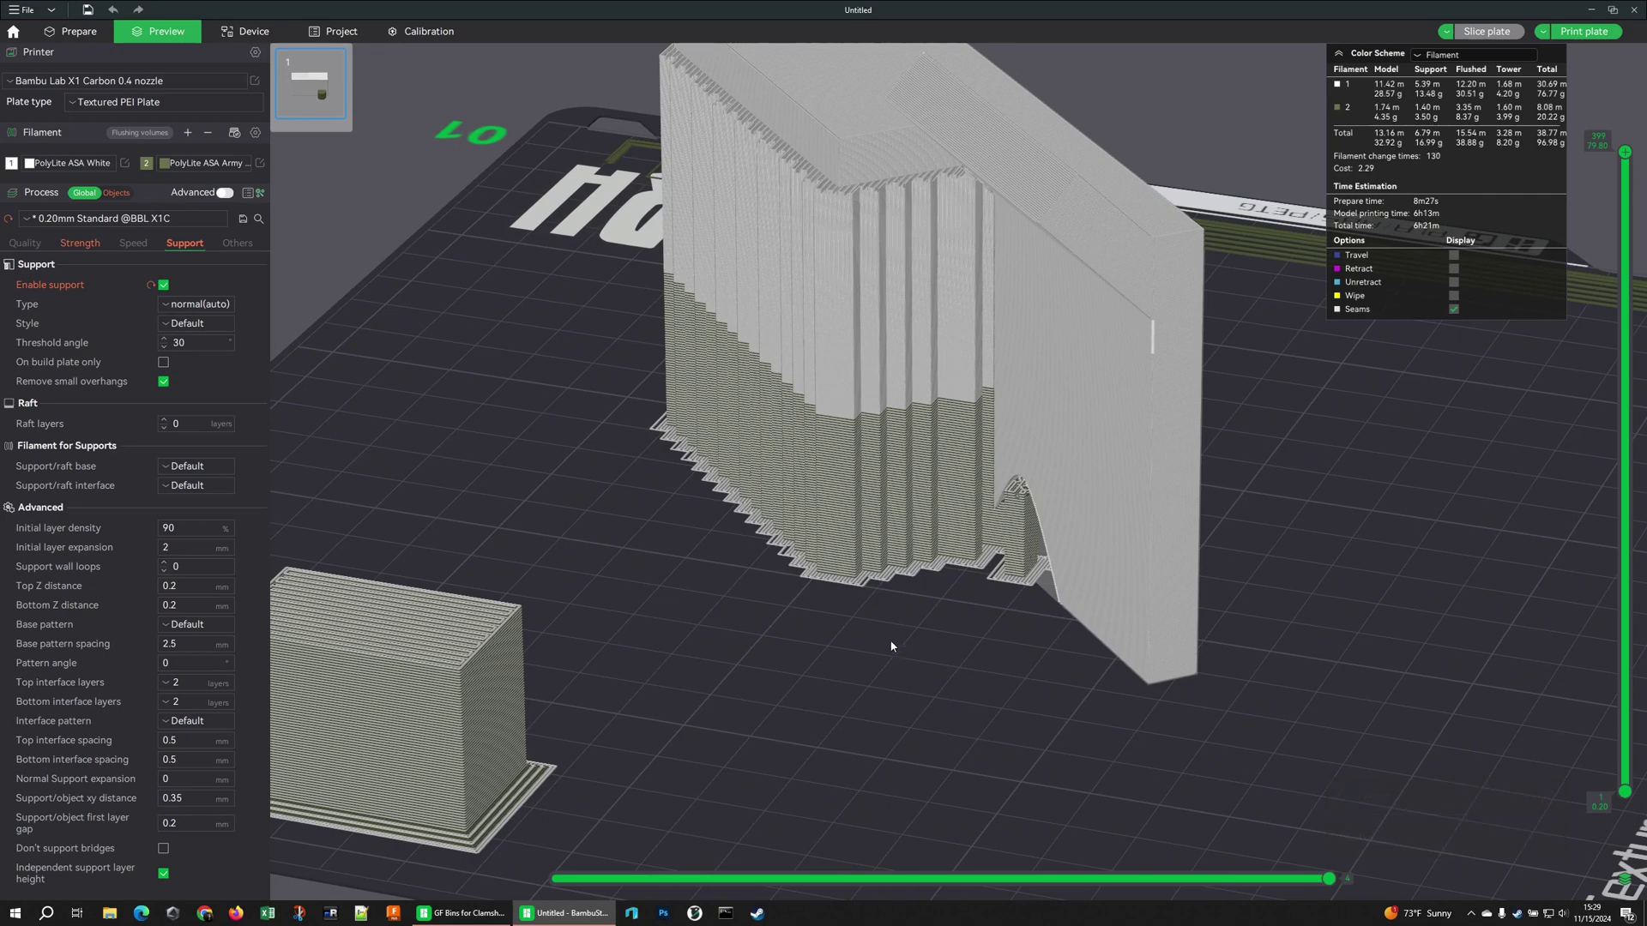
pyautogui.moveTo(891, 646); pyautogui.dragTo(1066, 603)
pyautogui.moveTo(1066, 603); pyautogui.dragTo(901, 691, button='right')
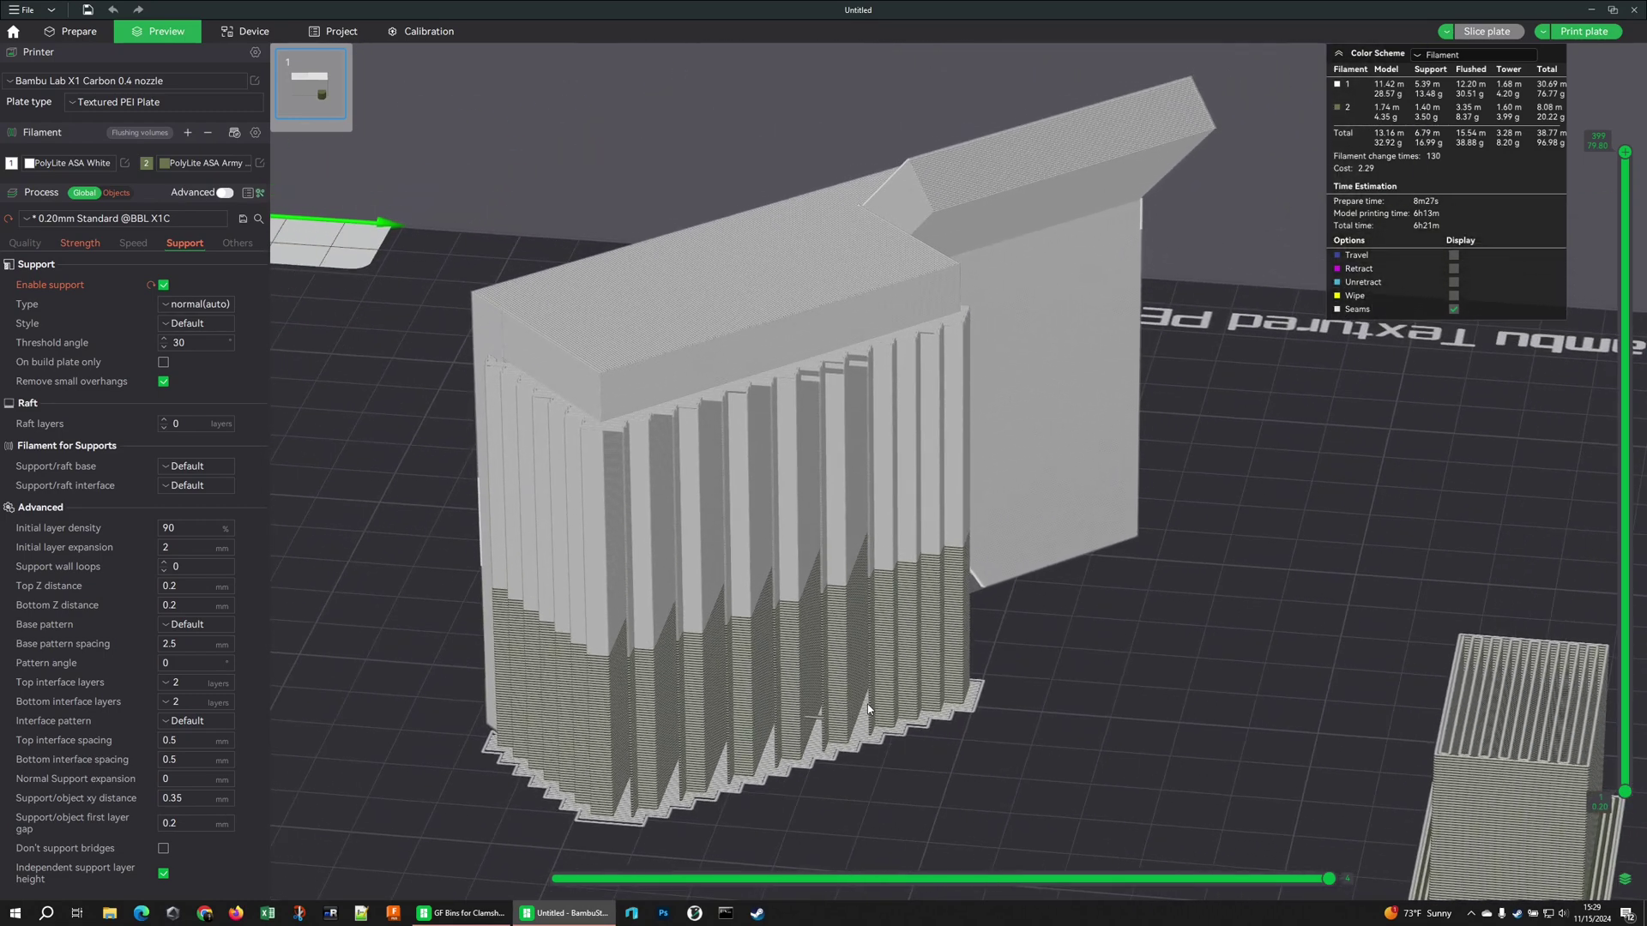
# Try support painting with the Fill tool on the flat ledge's underside, on overhangs only, and erase all painting.
pyautogui.click(79, 34)
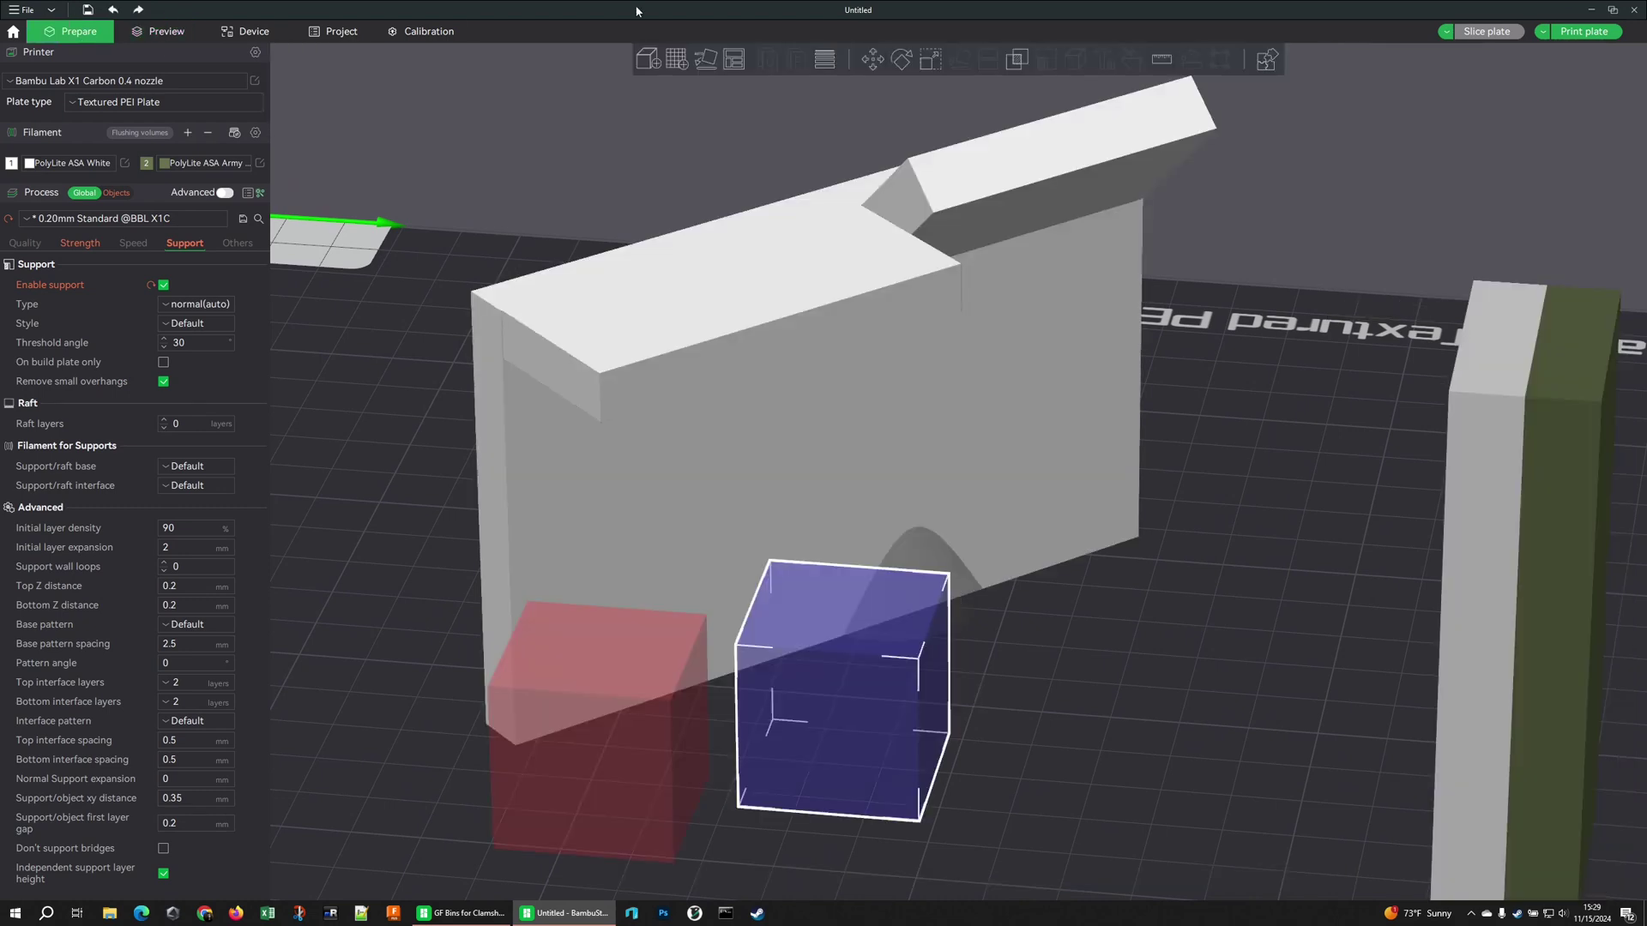
pyautogui.click(964, 199)
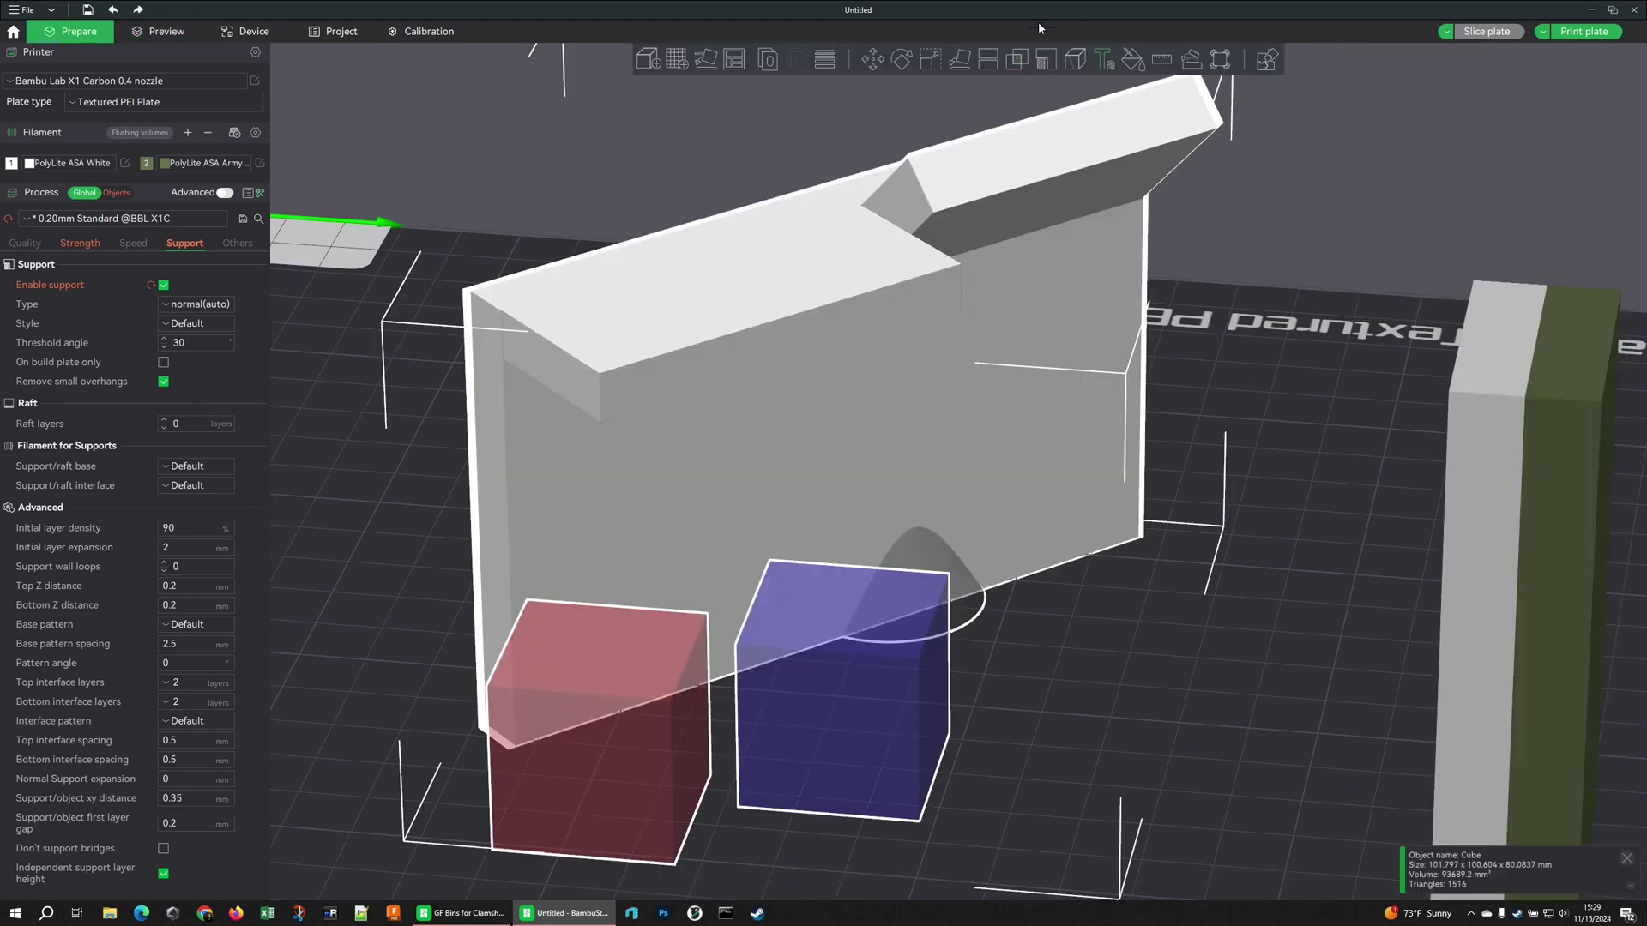
pyautogui.click(1051, 69)
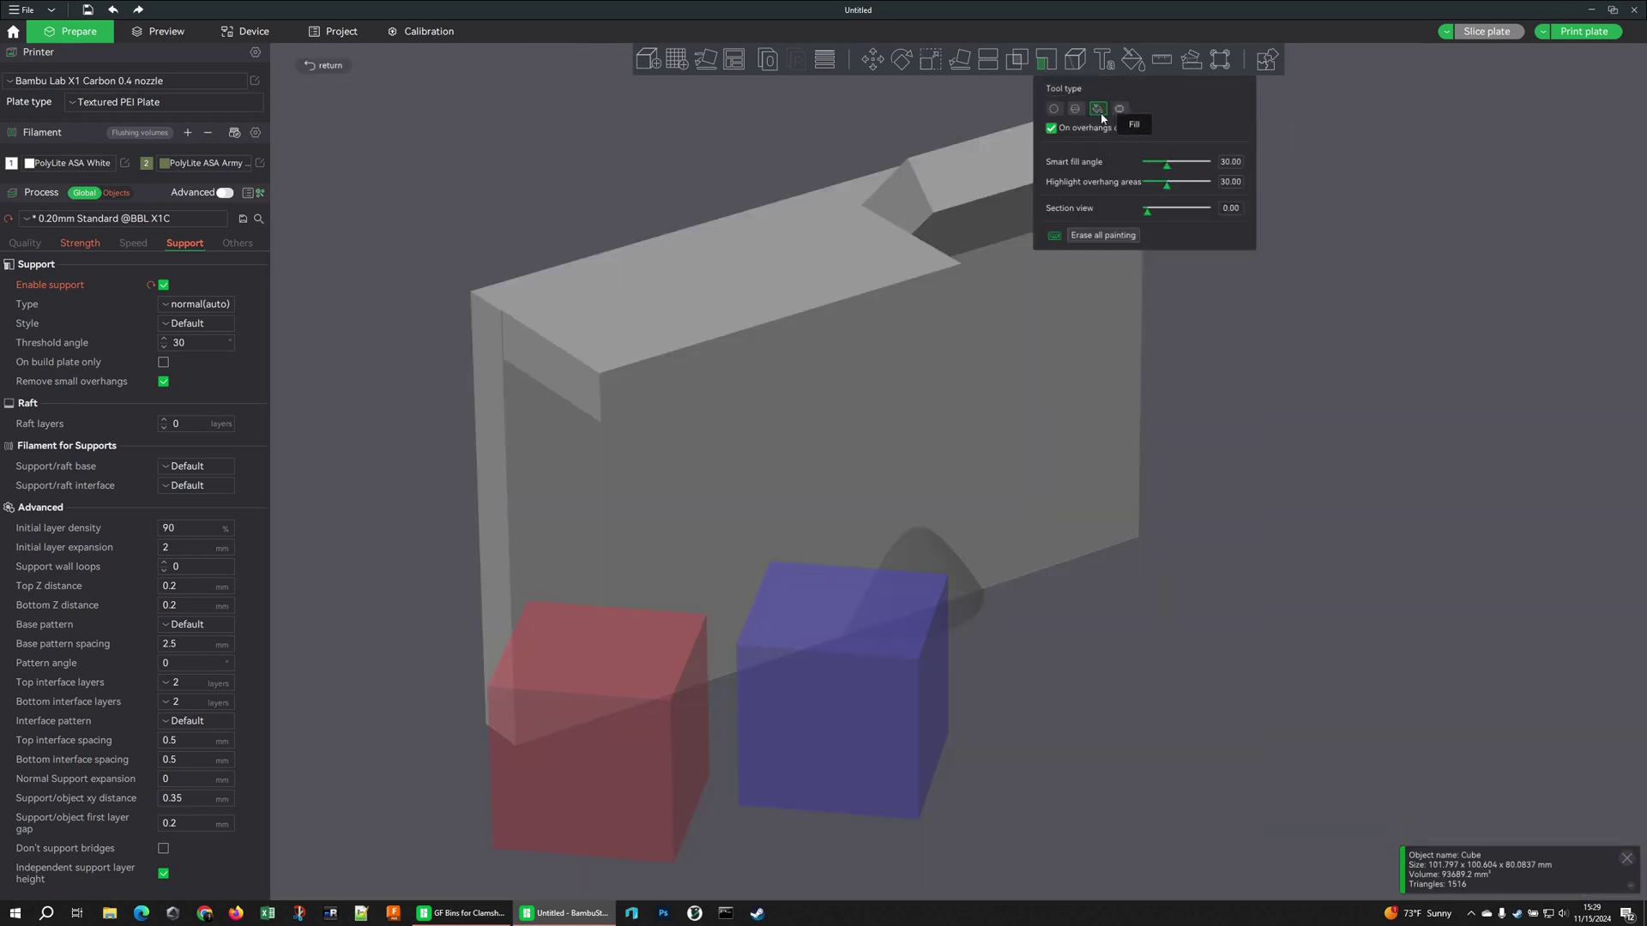
pyautogui.moveTo(1283, 285); pyautogui.dragTo(1276, 226)
pyautogui.click(810, 261)
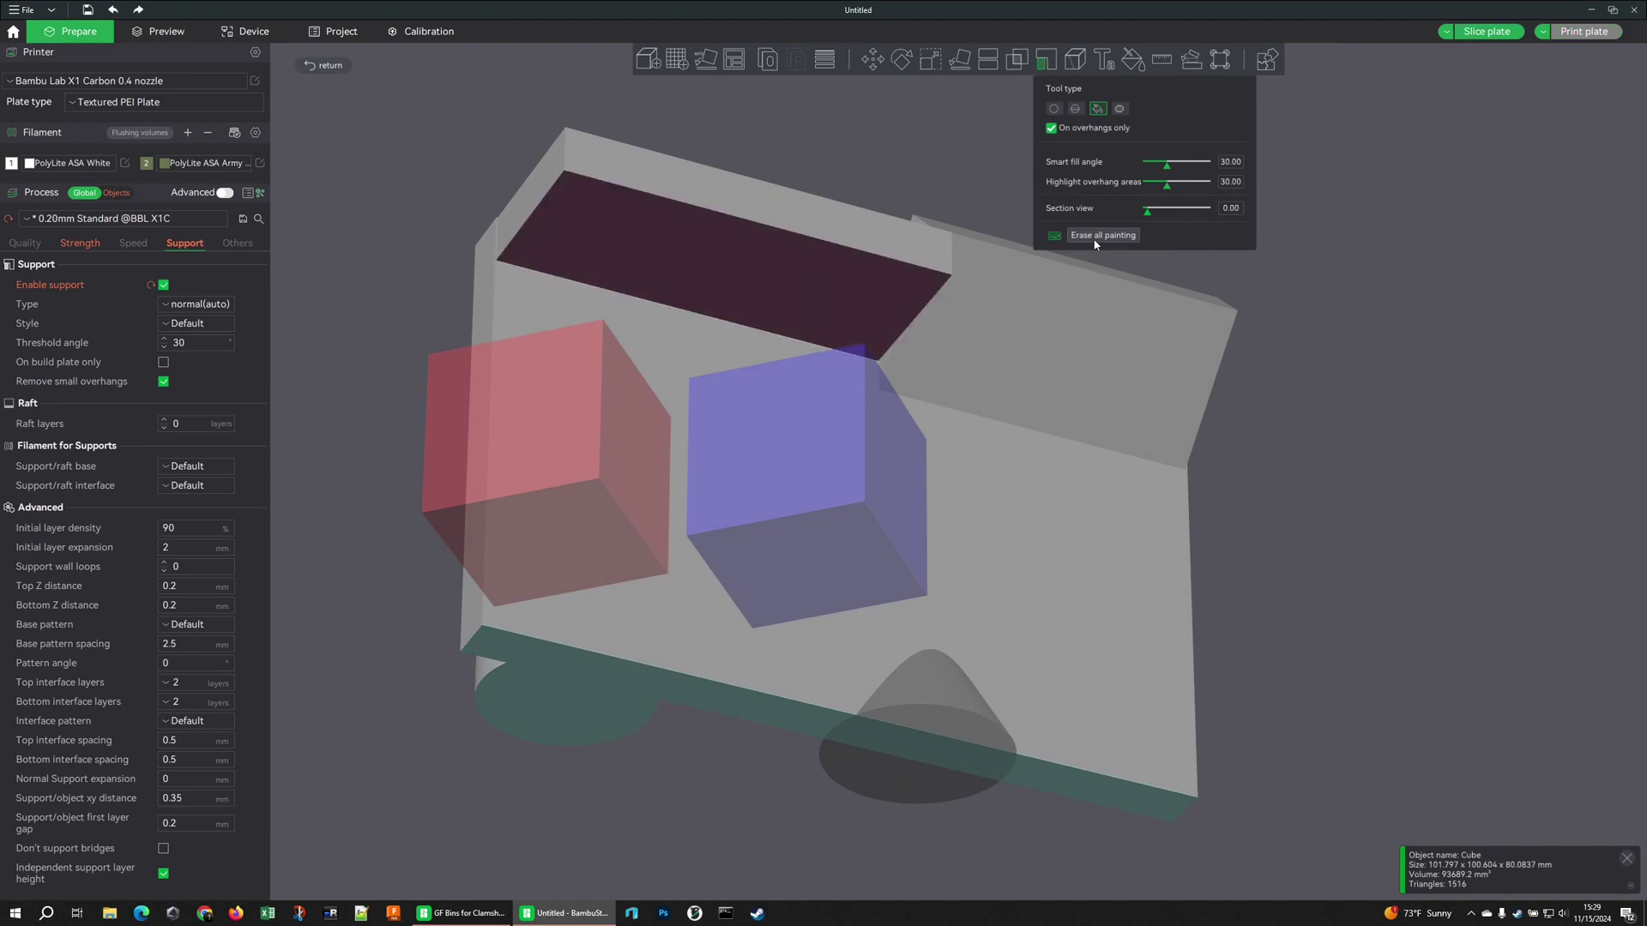
pyautogui.click(822, 268)
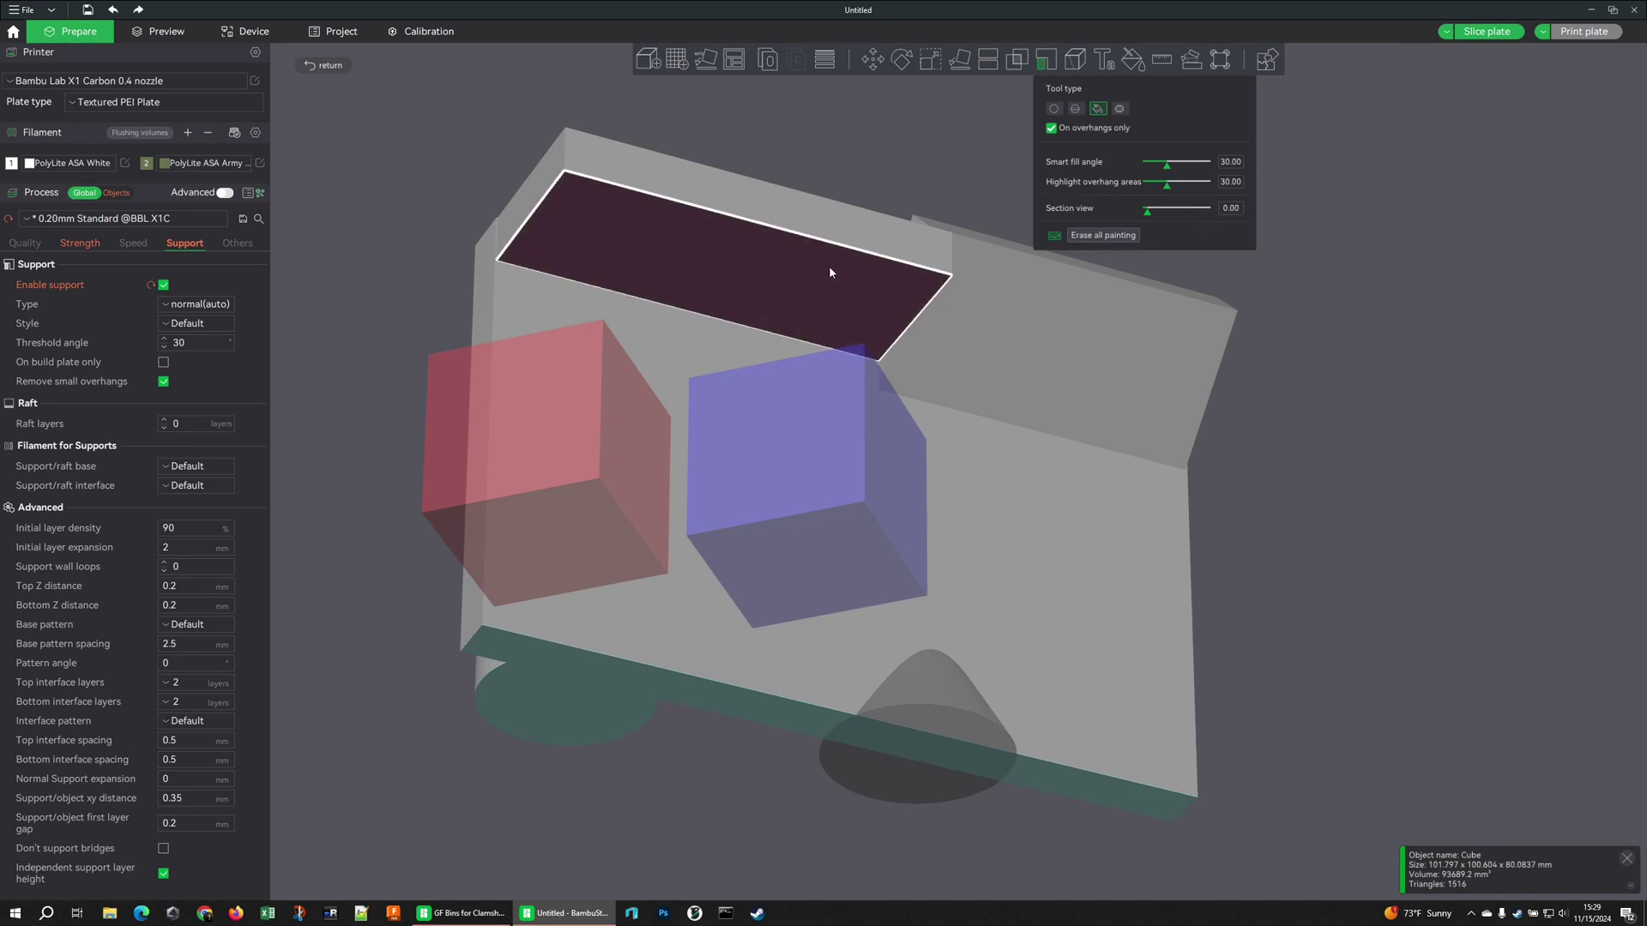
pyautogui.click(1129, 235)
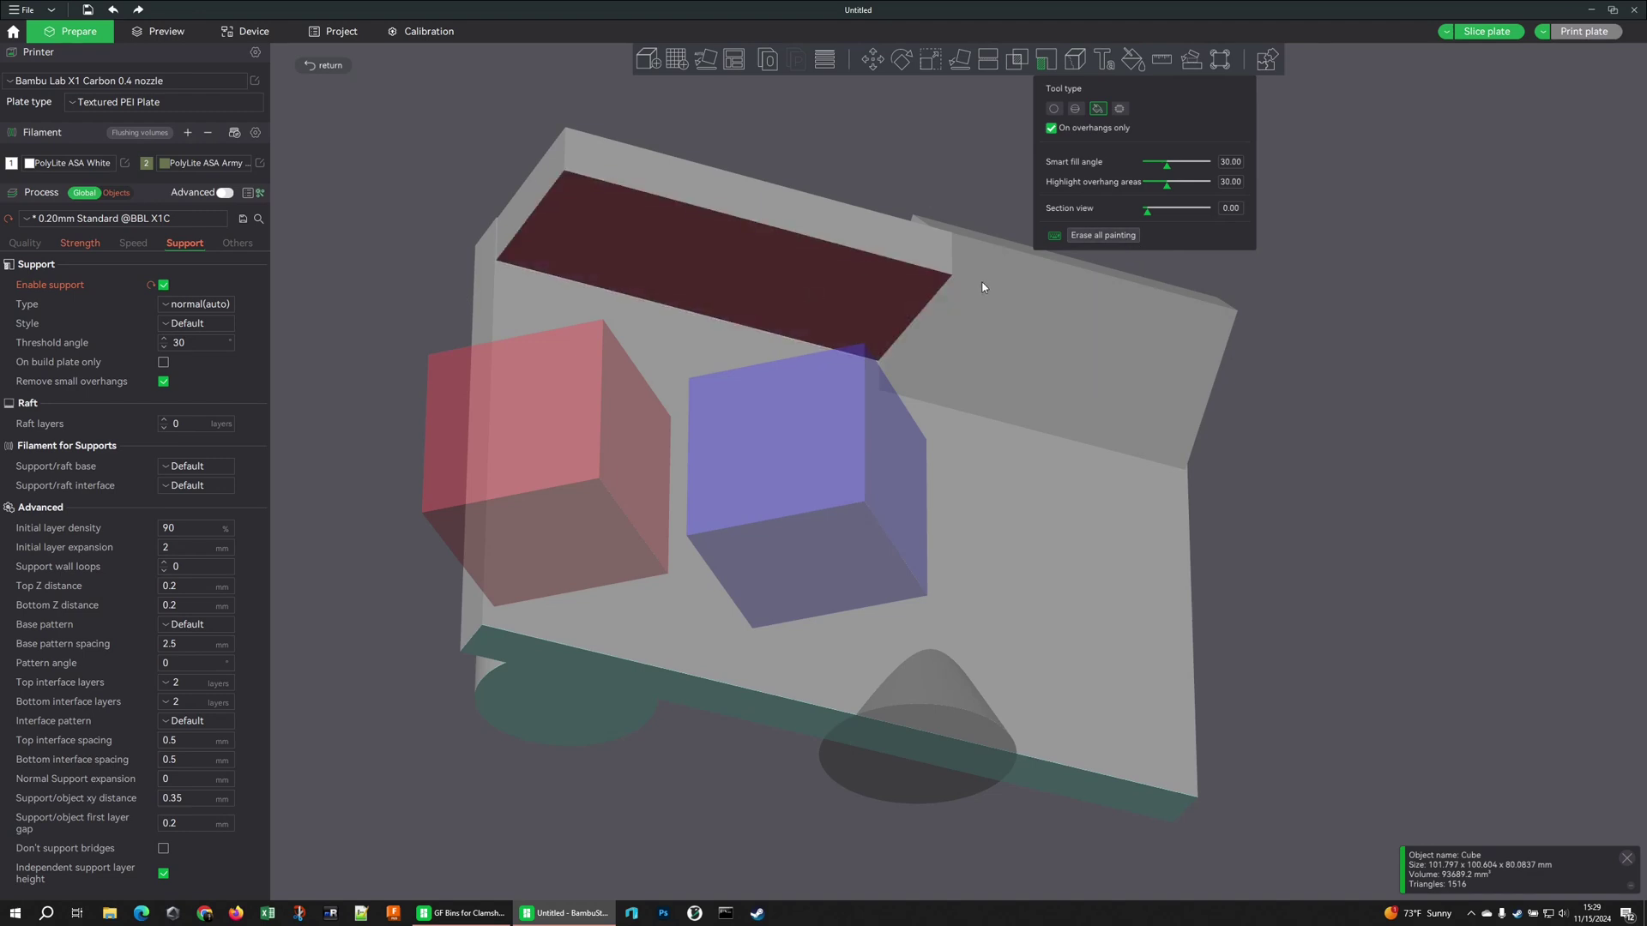
# Highlight overhang areas at 54.00, fill-paint support on the slanted block's underside, and slice the plate.
pyautogui.moveTo(1167, 185); pyautogui.dragTo(1182, 187)
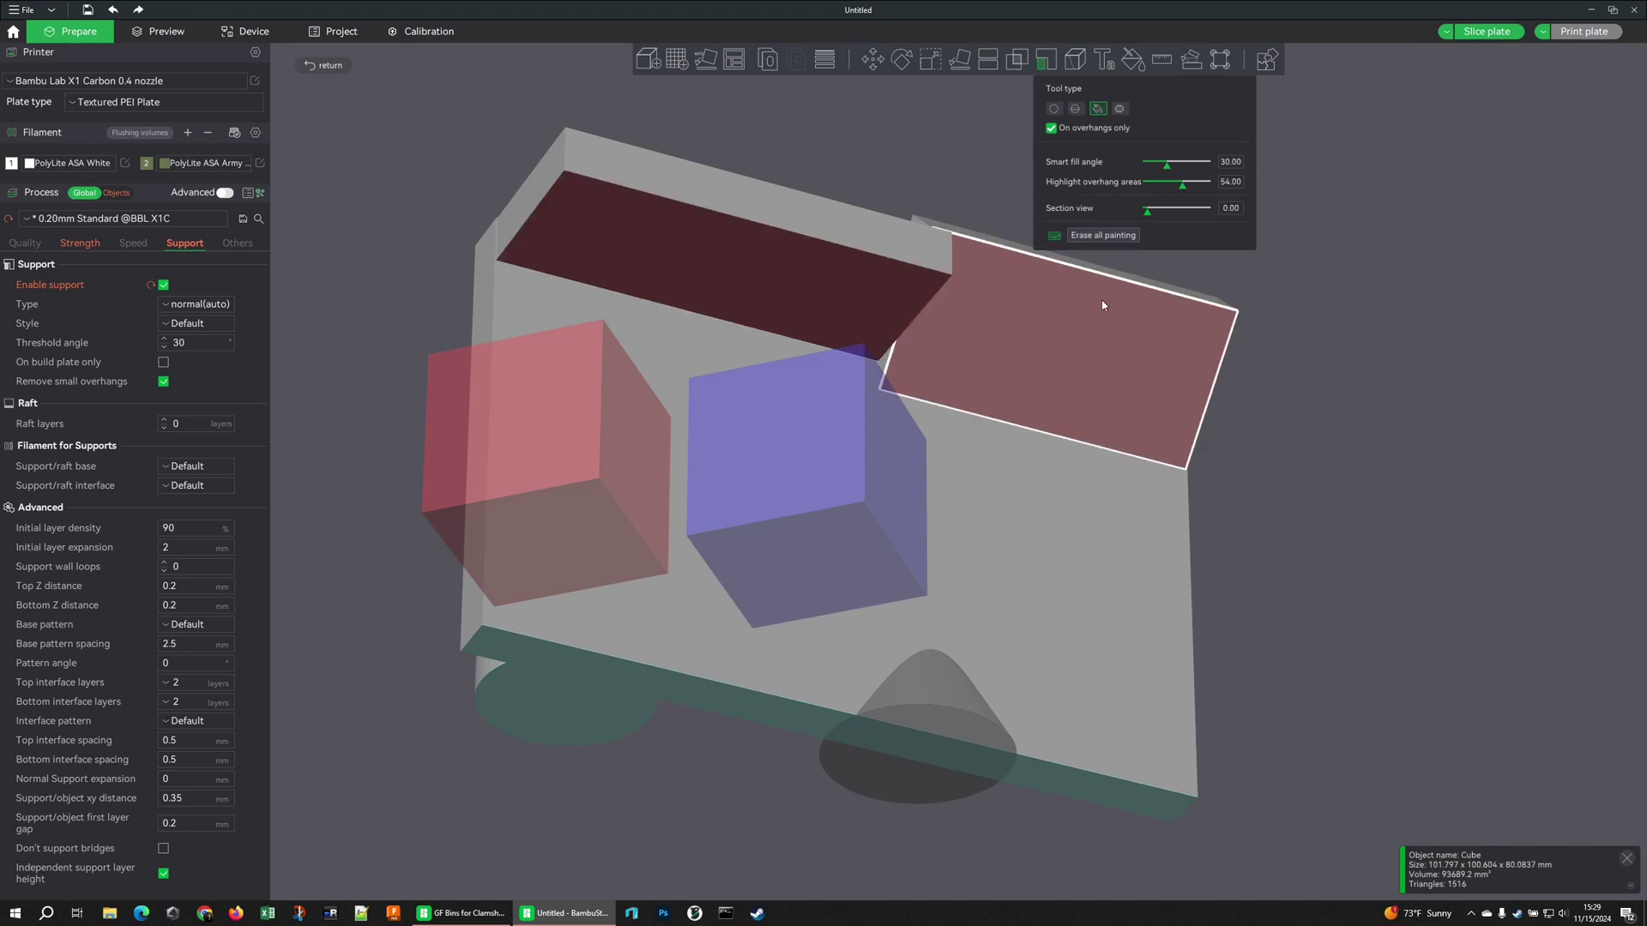
pyautogui.moveTo(1334, 358); pyautogui.dragTo(1317, 372)
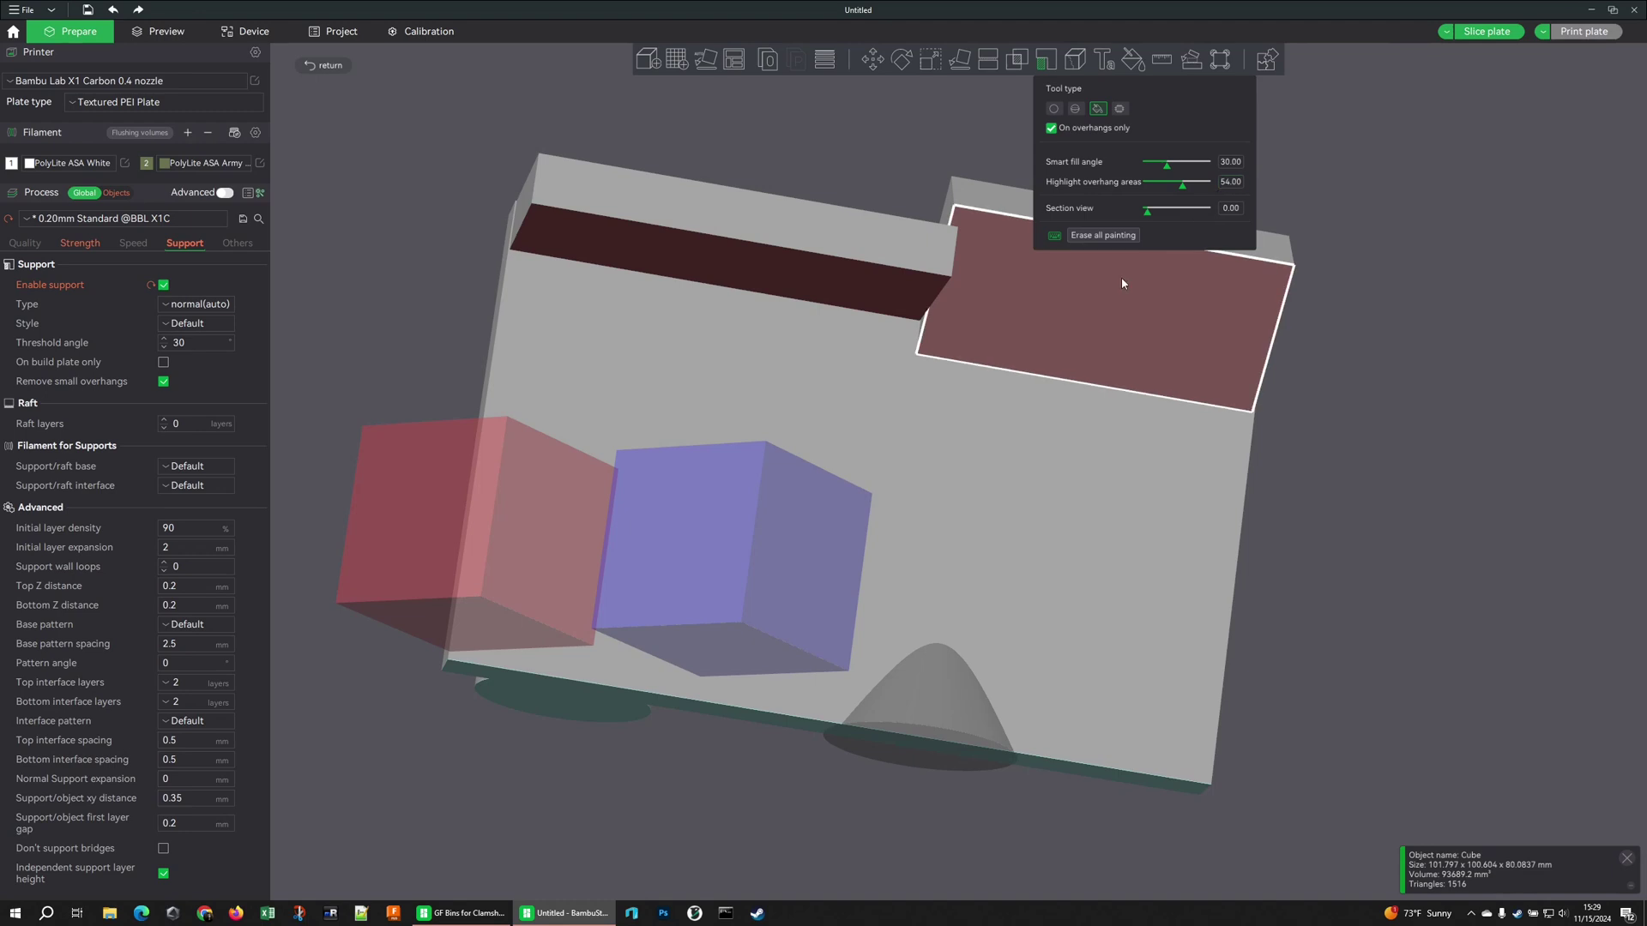
pyautogui.click(1116, 309)
pyautogui.moveTo(1295, 371); pyautogui.dragTo(957, 309)
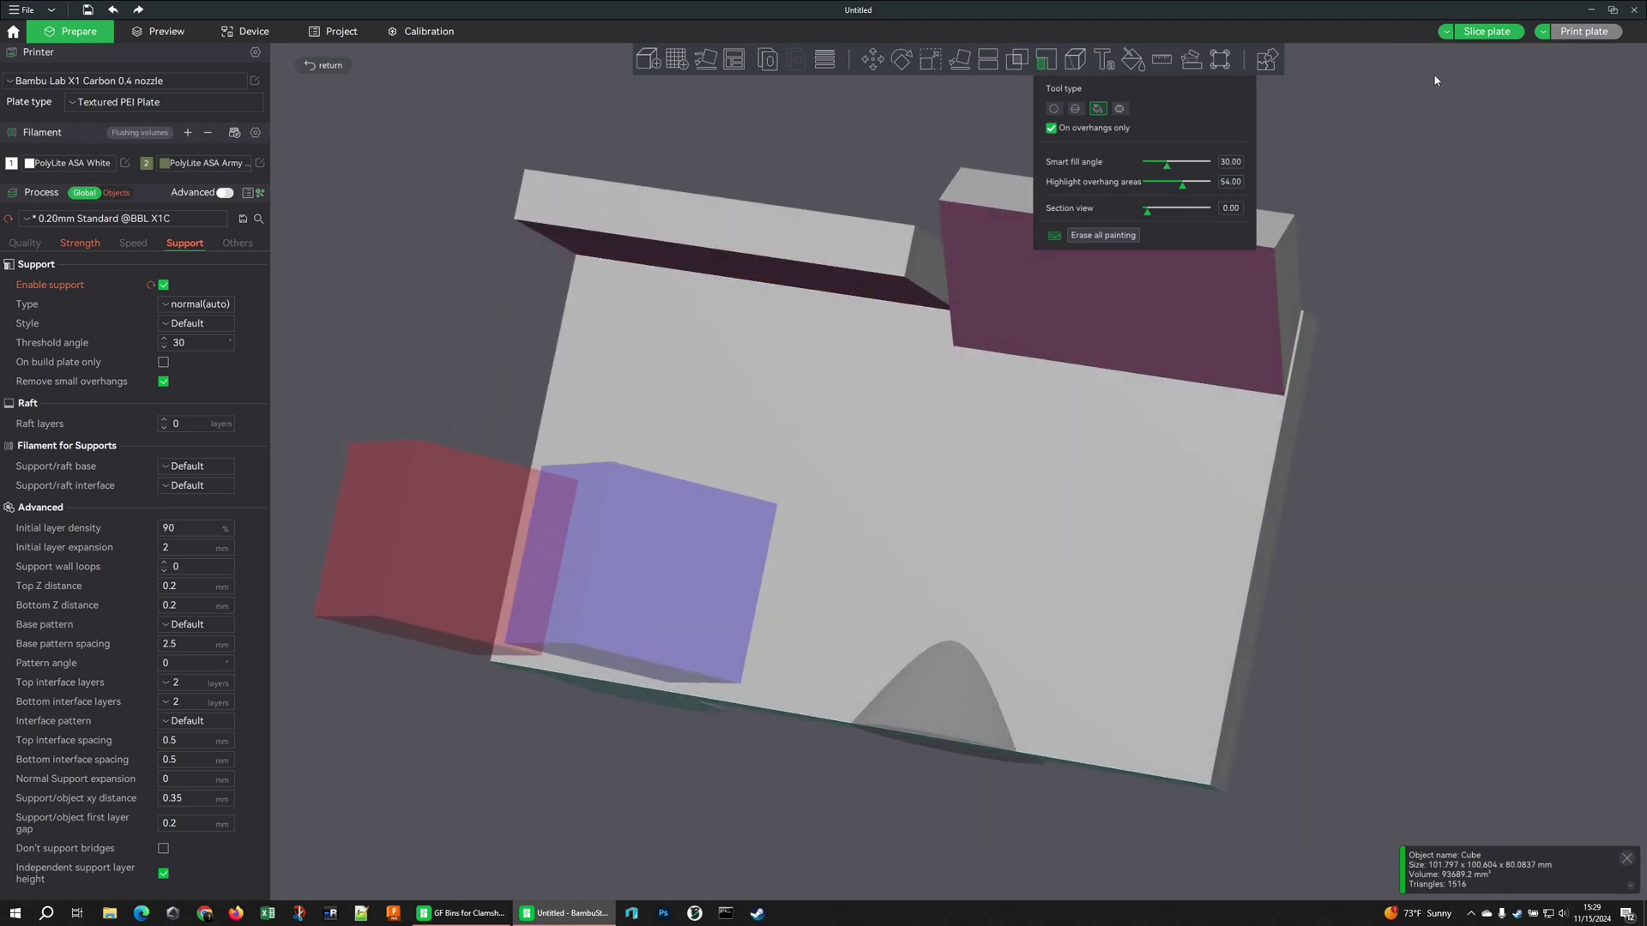
pyautogui.click(1486, 31)
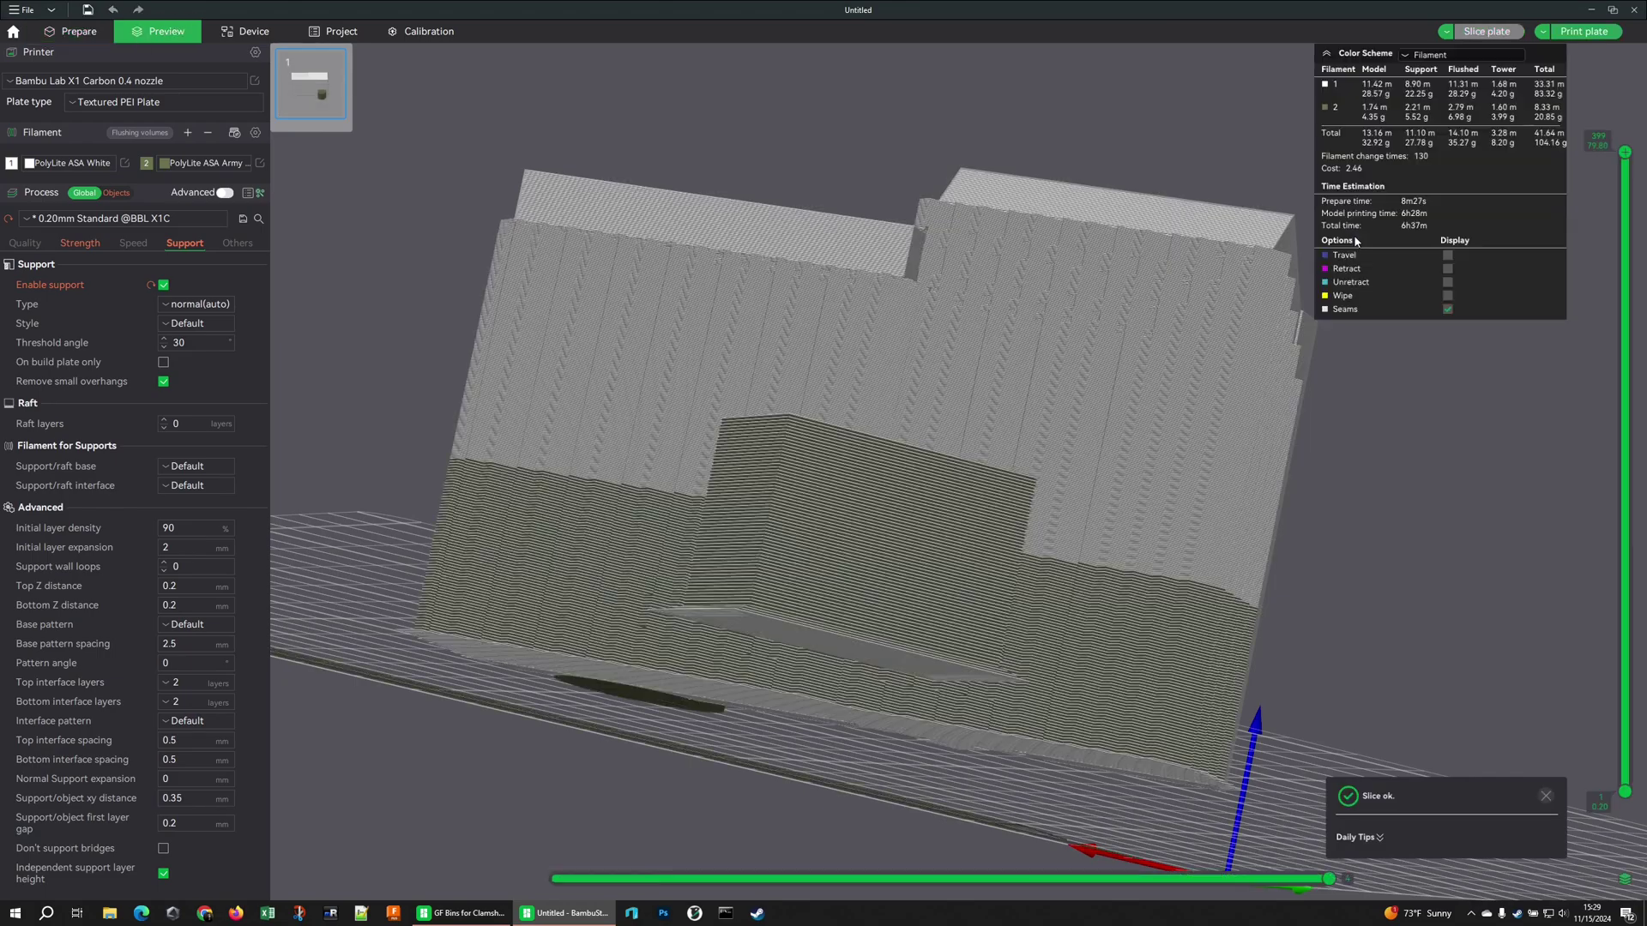
pyautogui.moveTo(1071, 127); pyautogui.dragTo(933, 126)
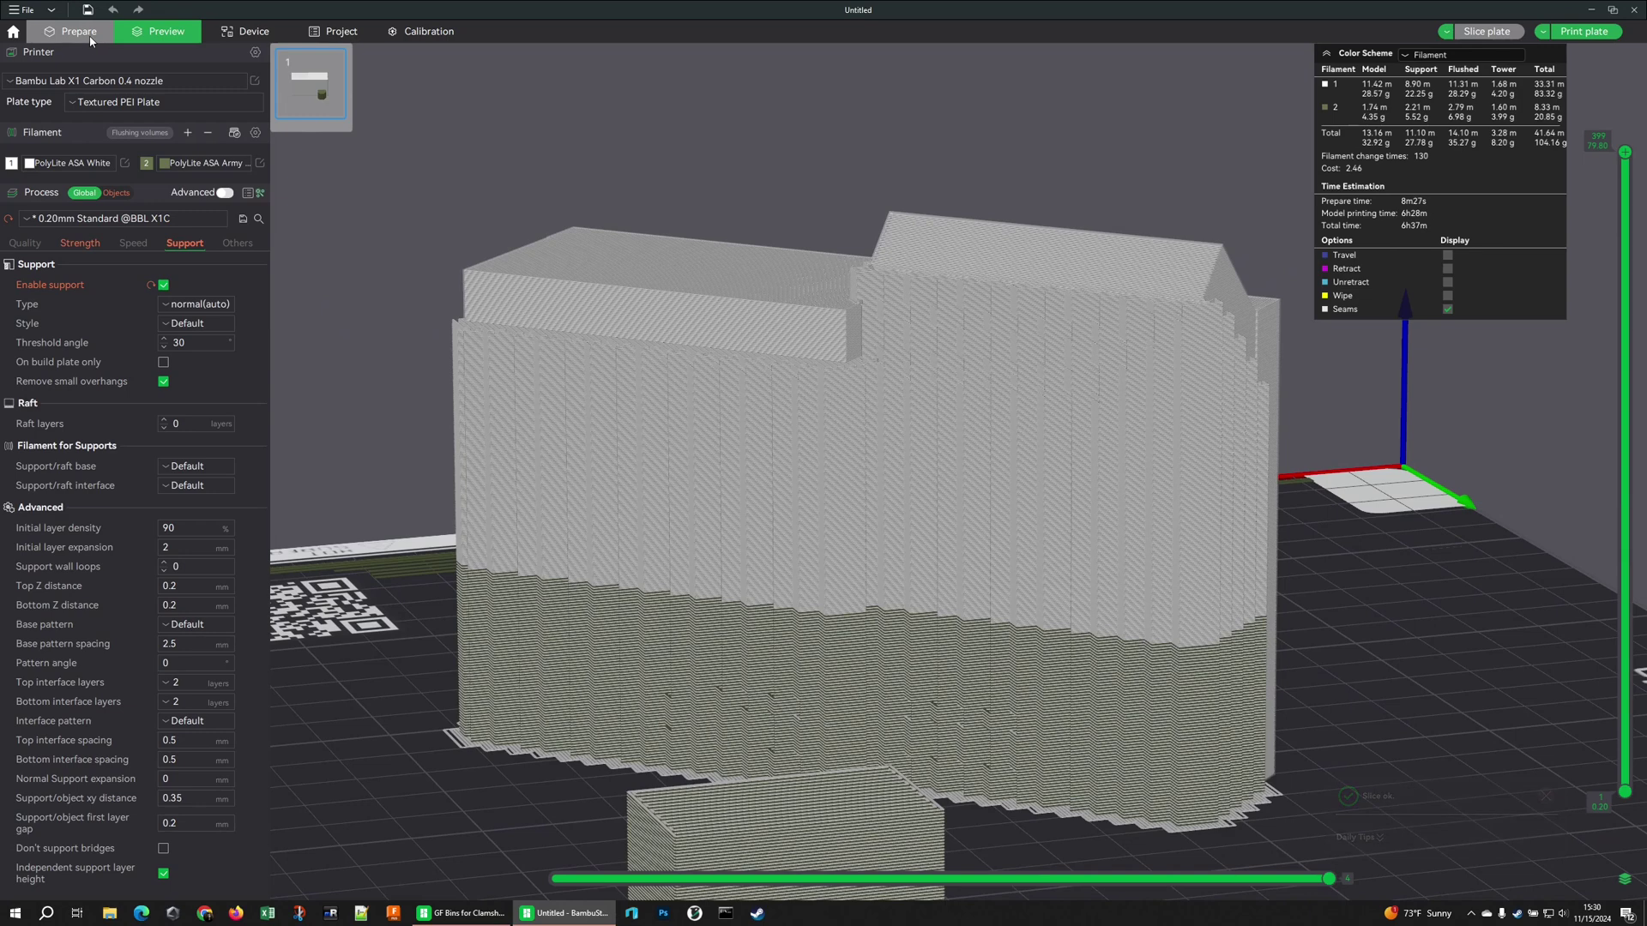
# Erase all support painting from the model and leave the support painting tool.
pyautogui.click(88, 38)
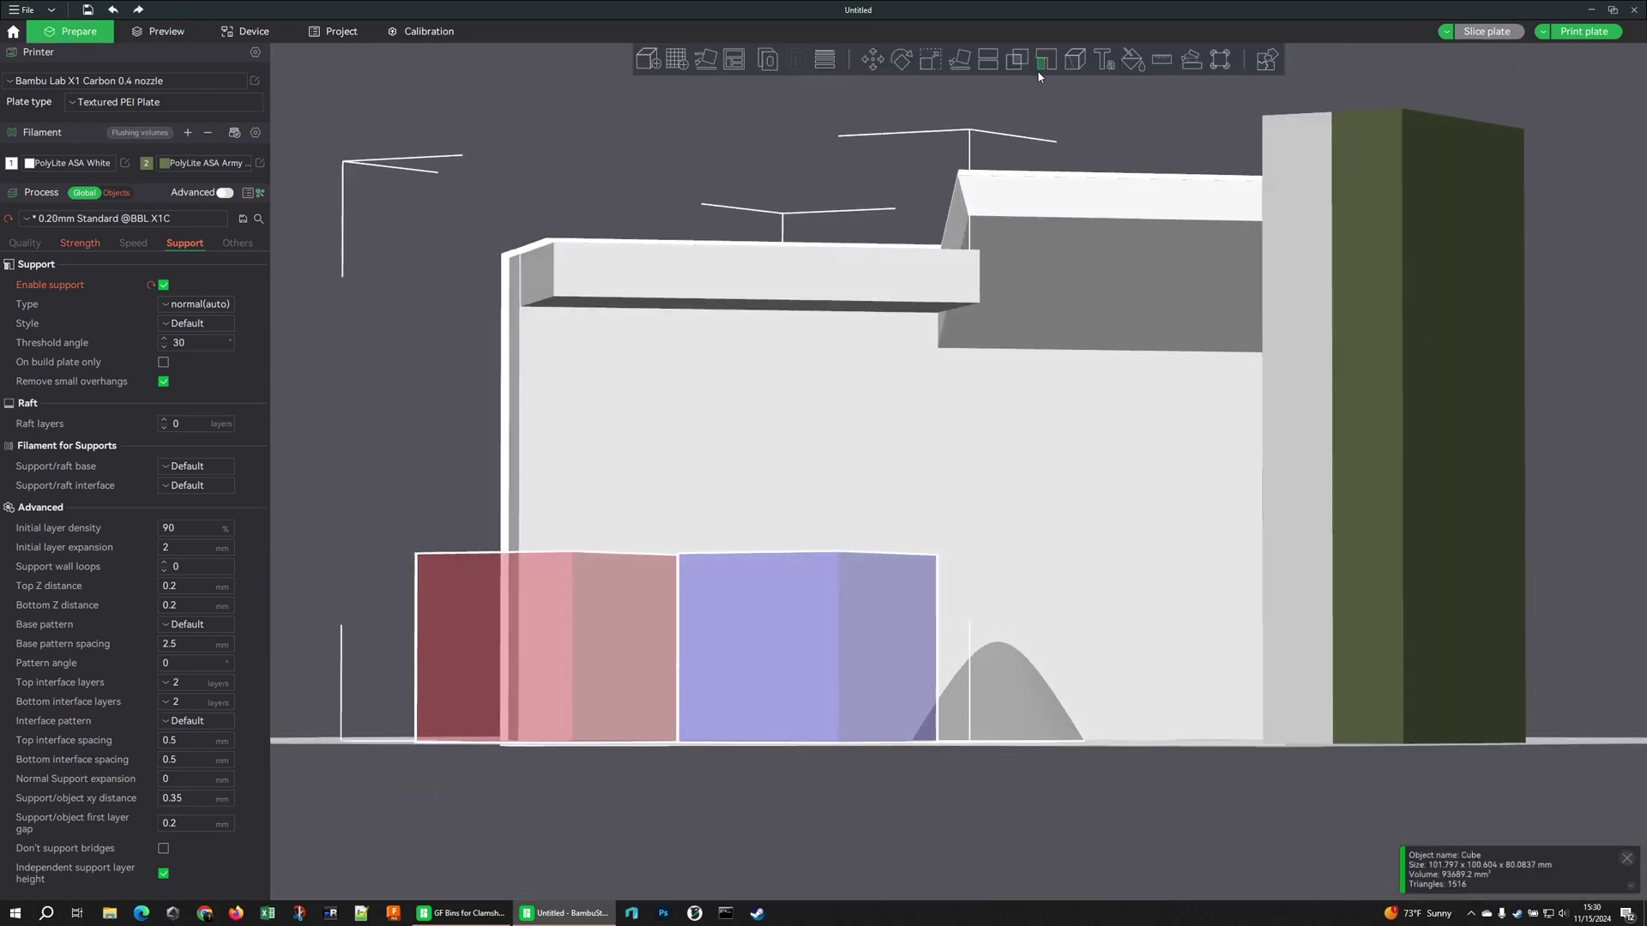
pyautogui.click(1046, 59)
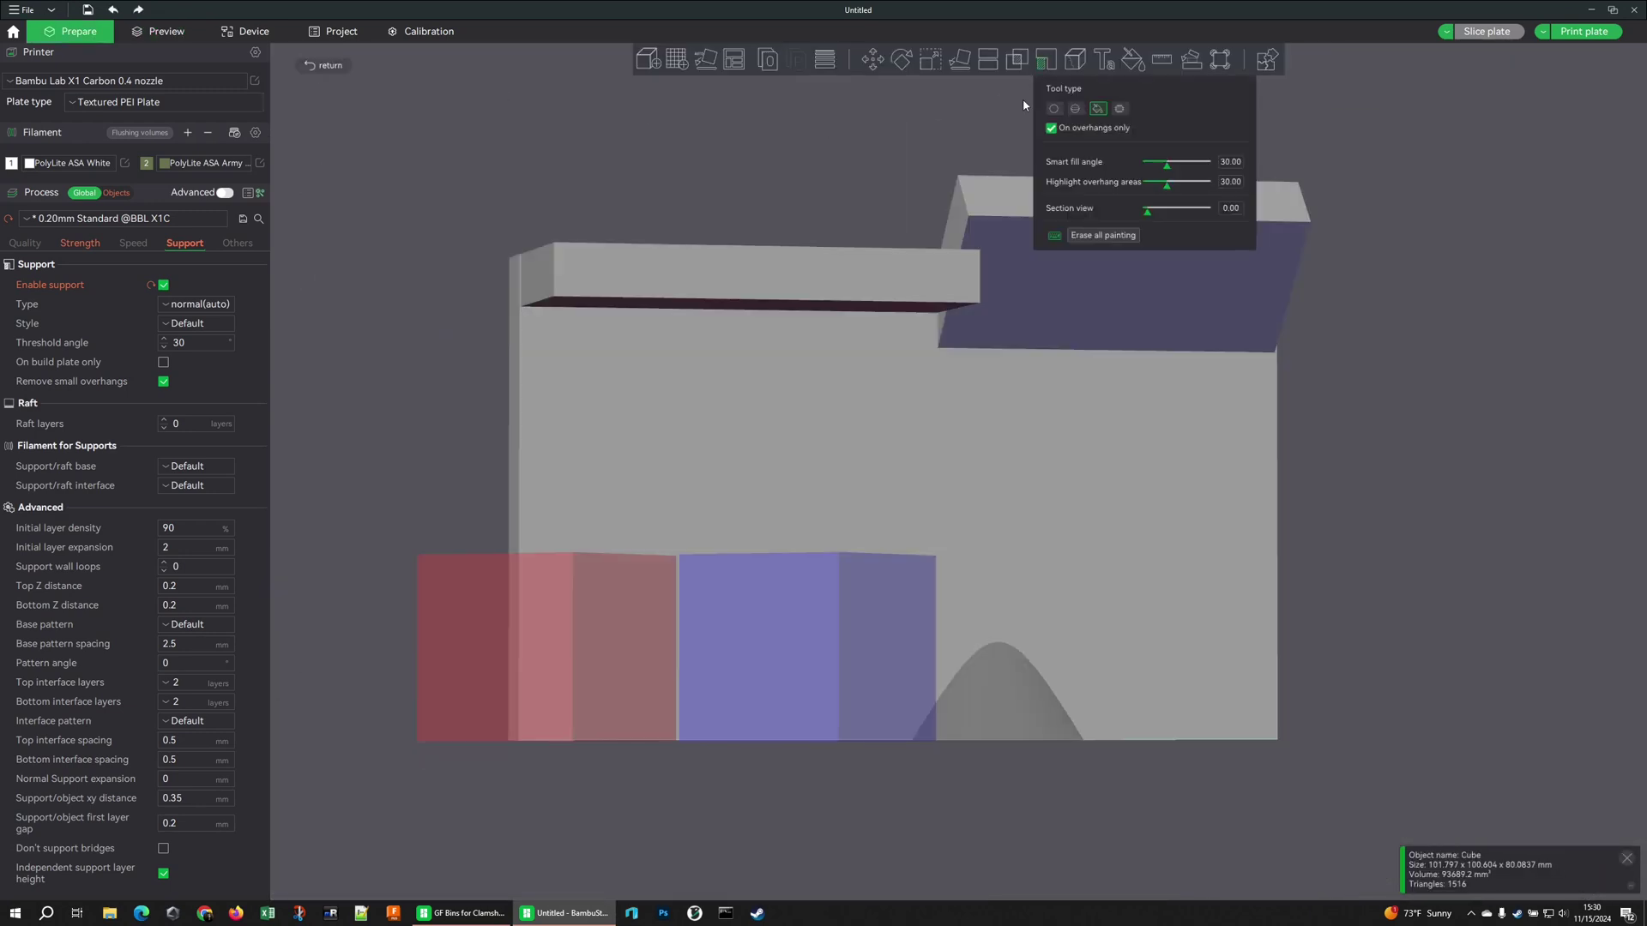
pyautogui.click(1108, 236)
pyautogui.moveTo(645, 187); pyautogui.dragTo(642, 164)
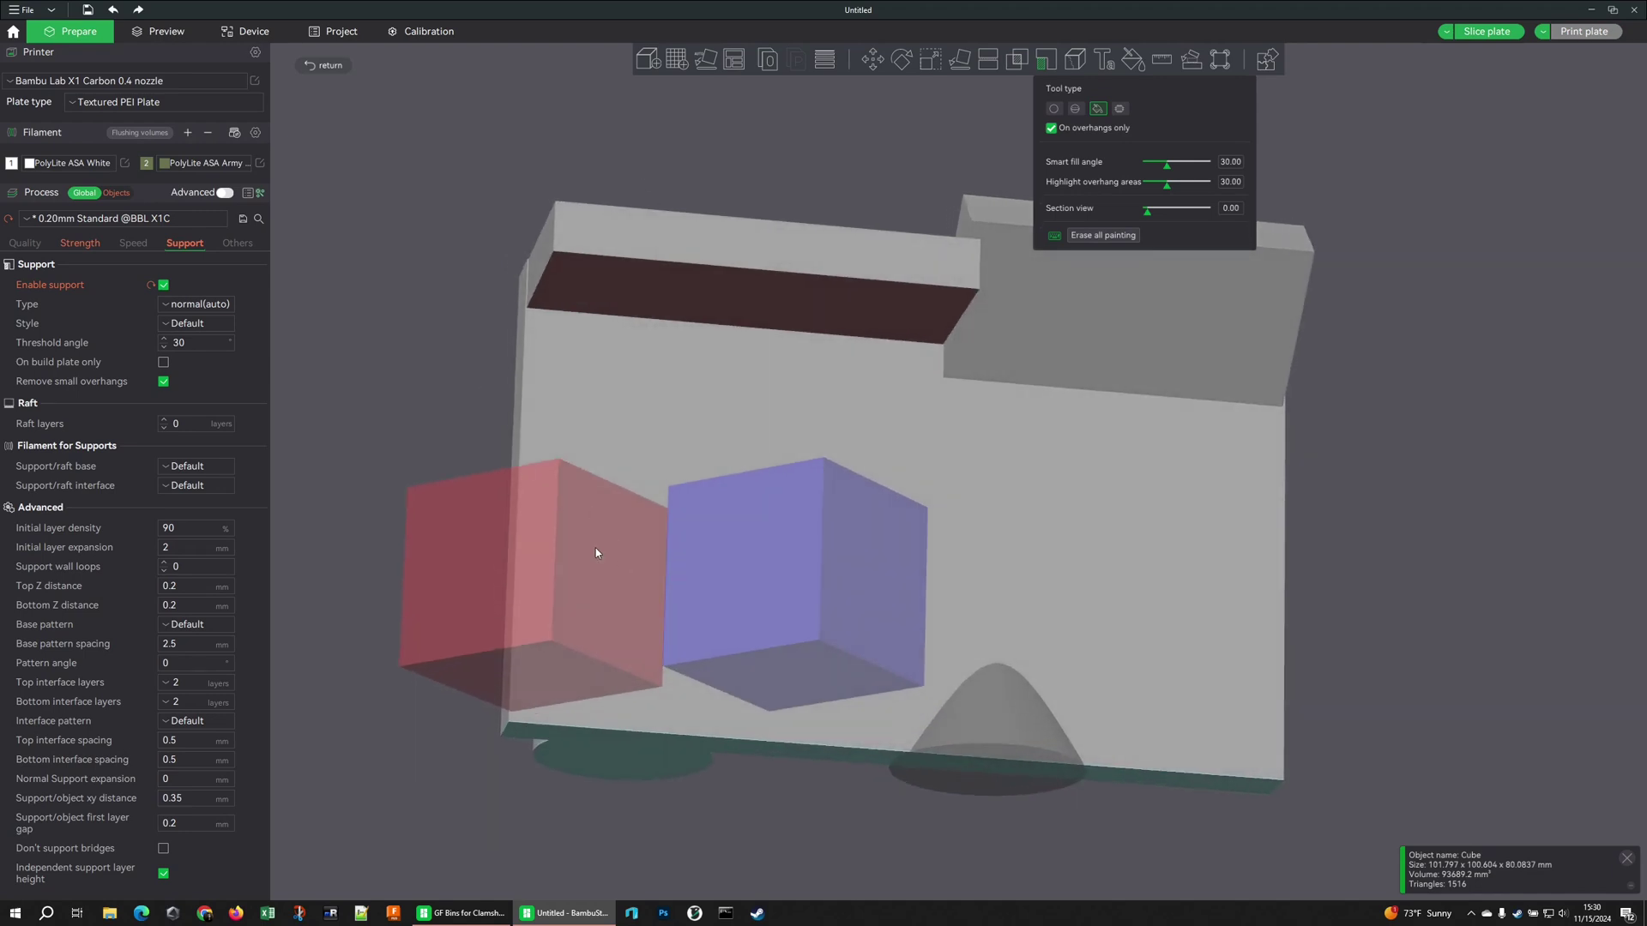
pyautogui.click(1056, 67)
# Raise the red support blocker cube to about 16.57 mm in Z and place it under the flat ledge's inner end.
pyautogui.moveTo(869, 153); pyautogui.dragTo(868, 196)
pyautogui.moveTo(519, 757); pyautogui.dragTo(686, 720)
pyautogui.click(872, 59)
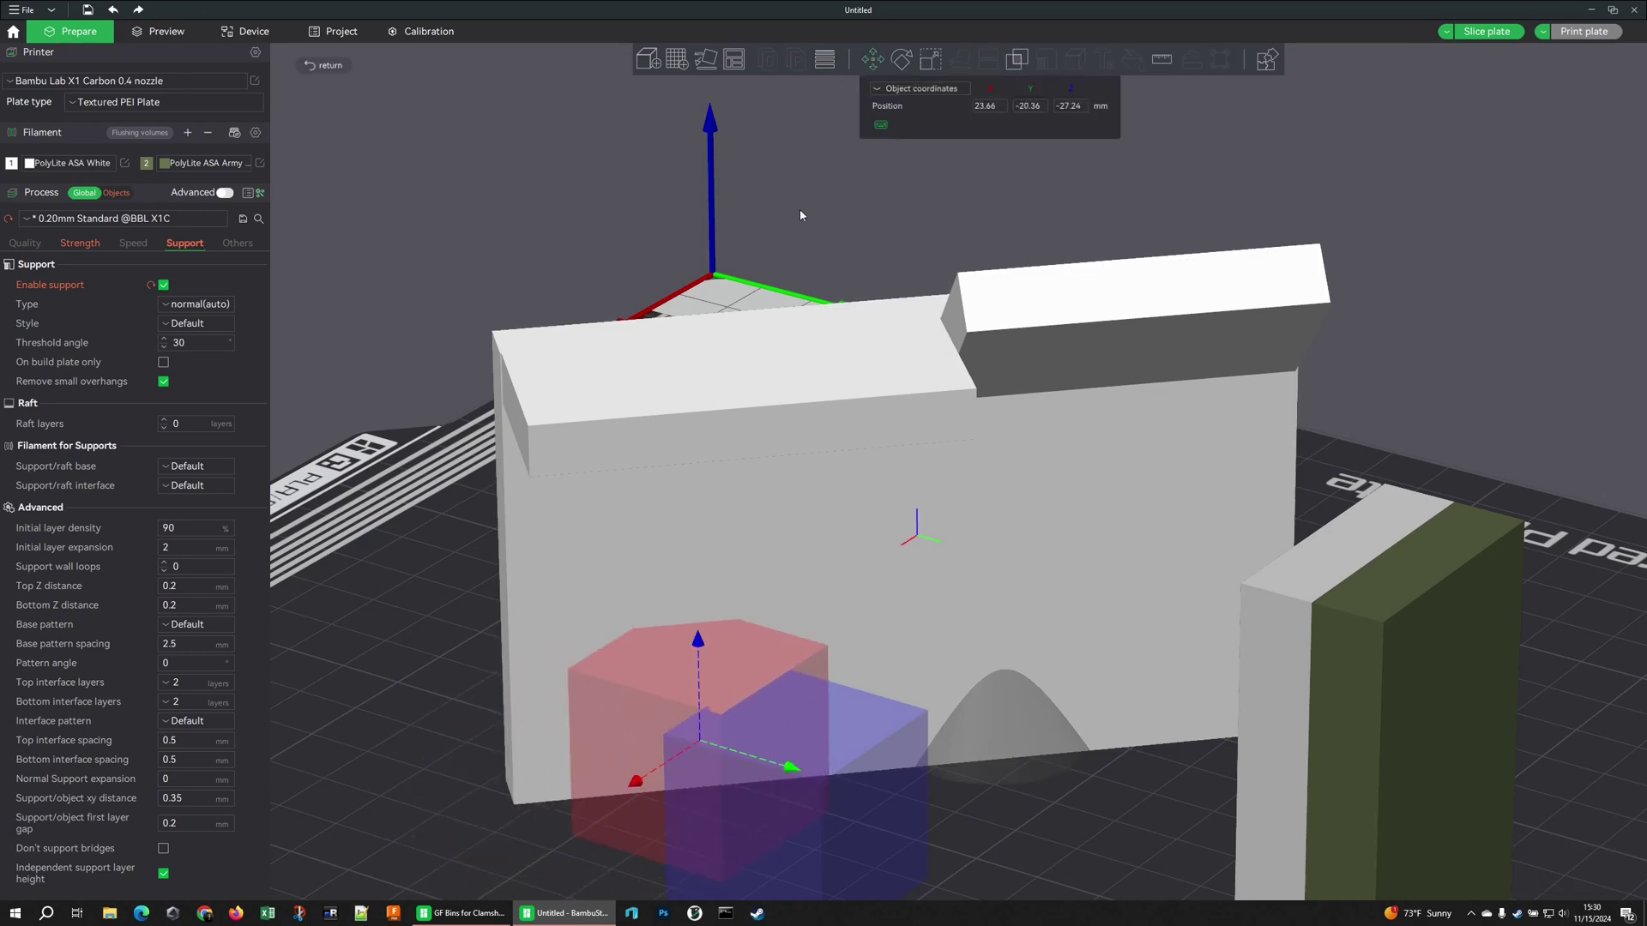
pyautogui.moveTo(700, 655); pyautogui.dragTo(690, 335)
pyautogui.moveTo(698, 542); pyautogui.dragTo(894, 563)
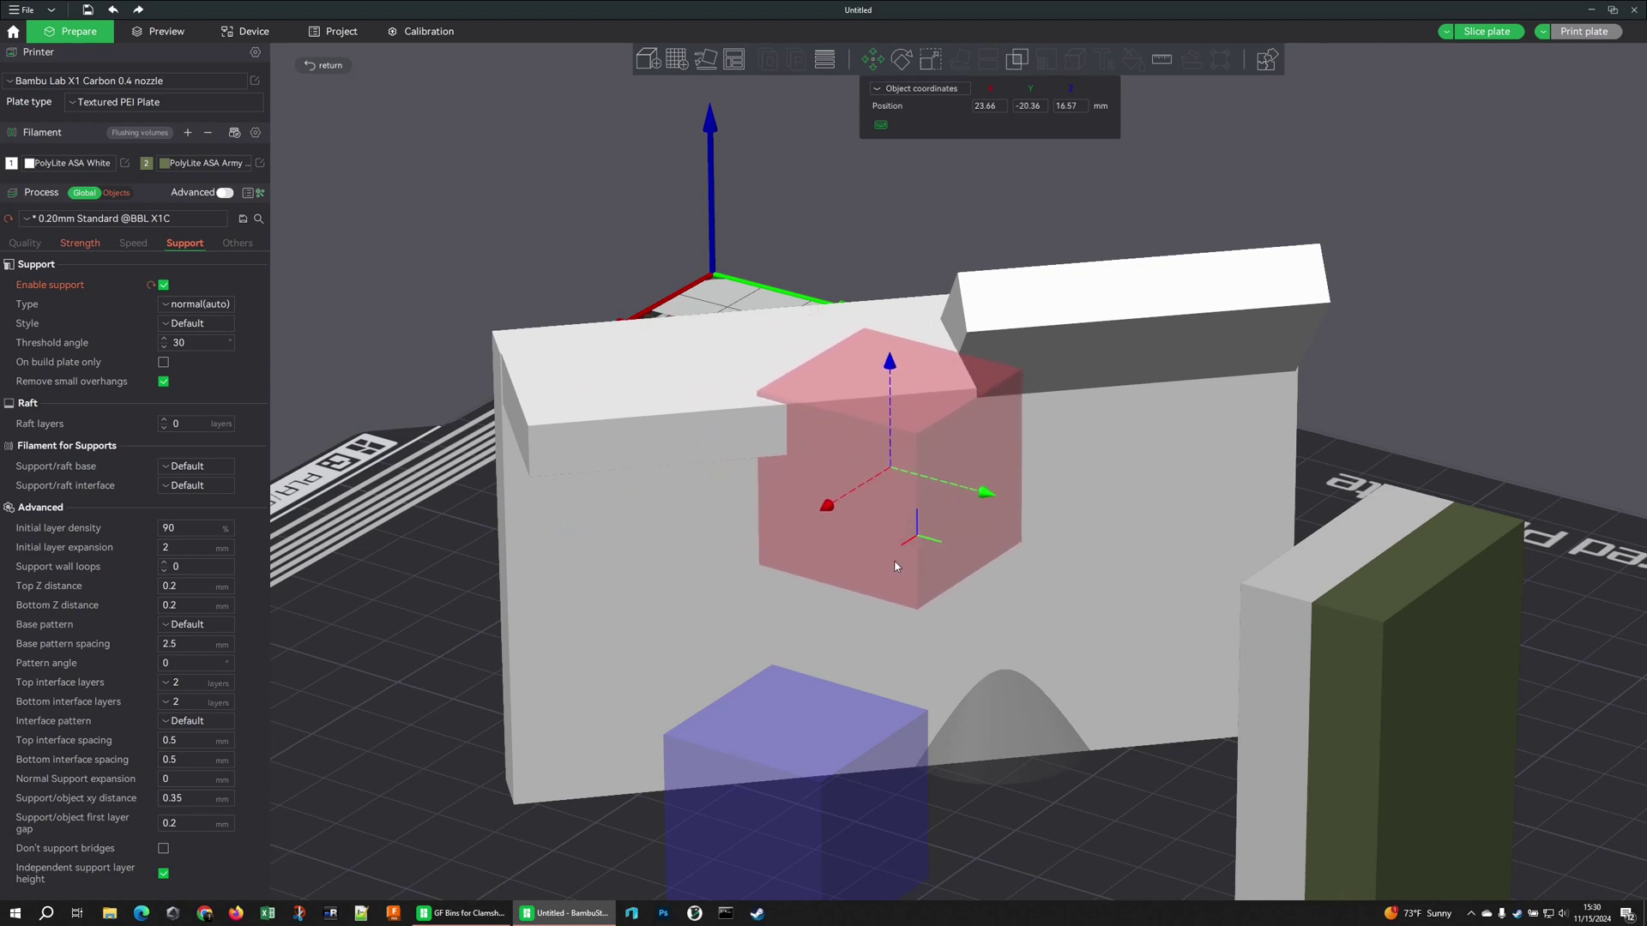
# Move the blue support enforcer cube into the slanted block's underside, at about -27.09, 20.74, 22.95 mm.
pyautogui.click(796, 789)
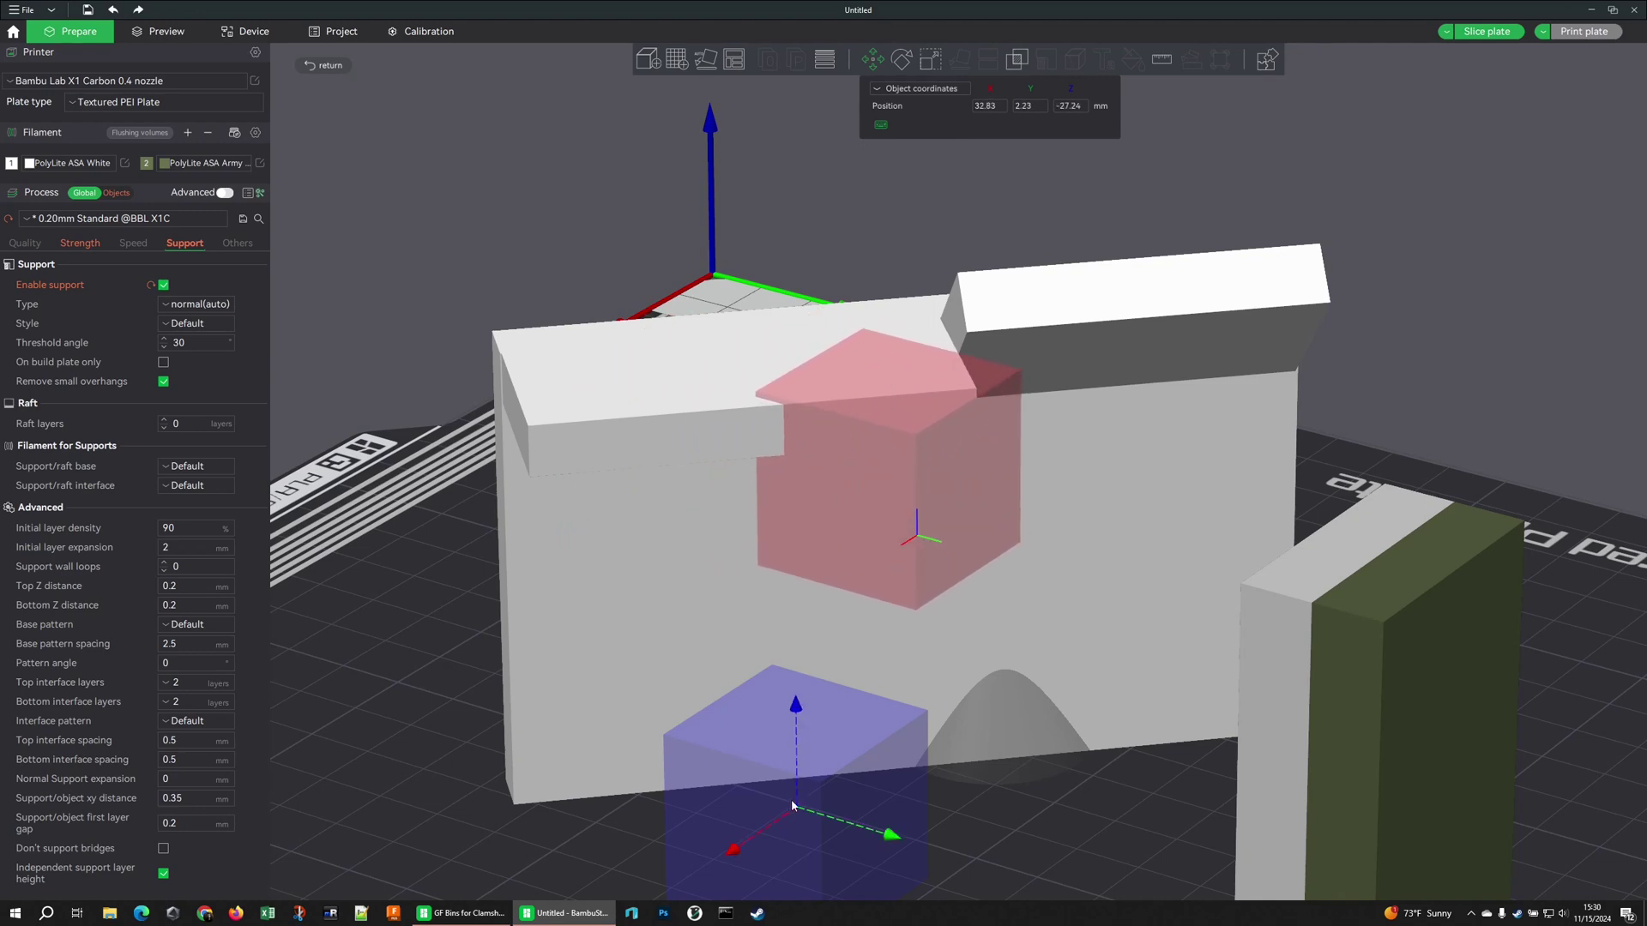
pyautogui.moveTo(800, 810); pyautogui.dragTo(1143, 686)
pyautogui.moveTo(1149, 576); pyautogui.dragTo(1151, 206)
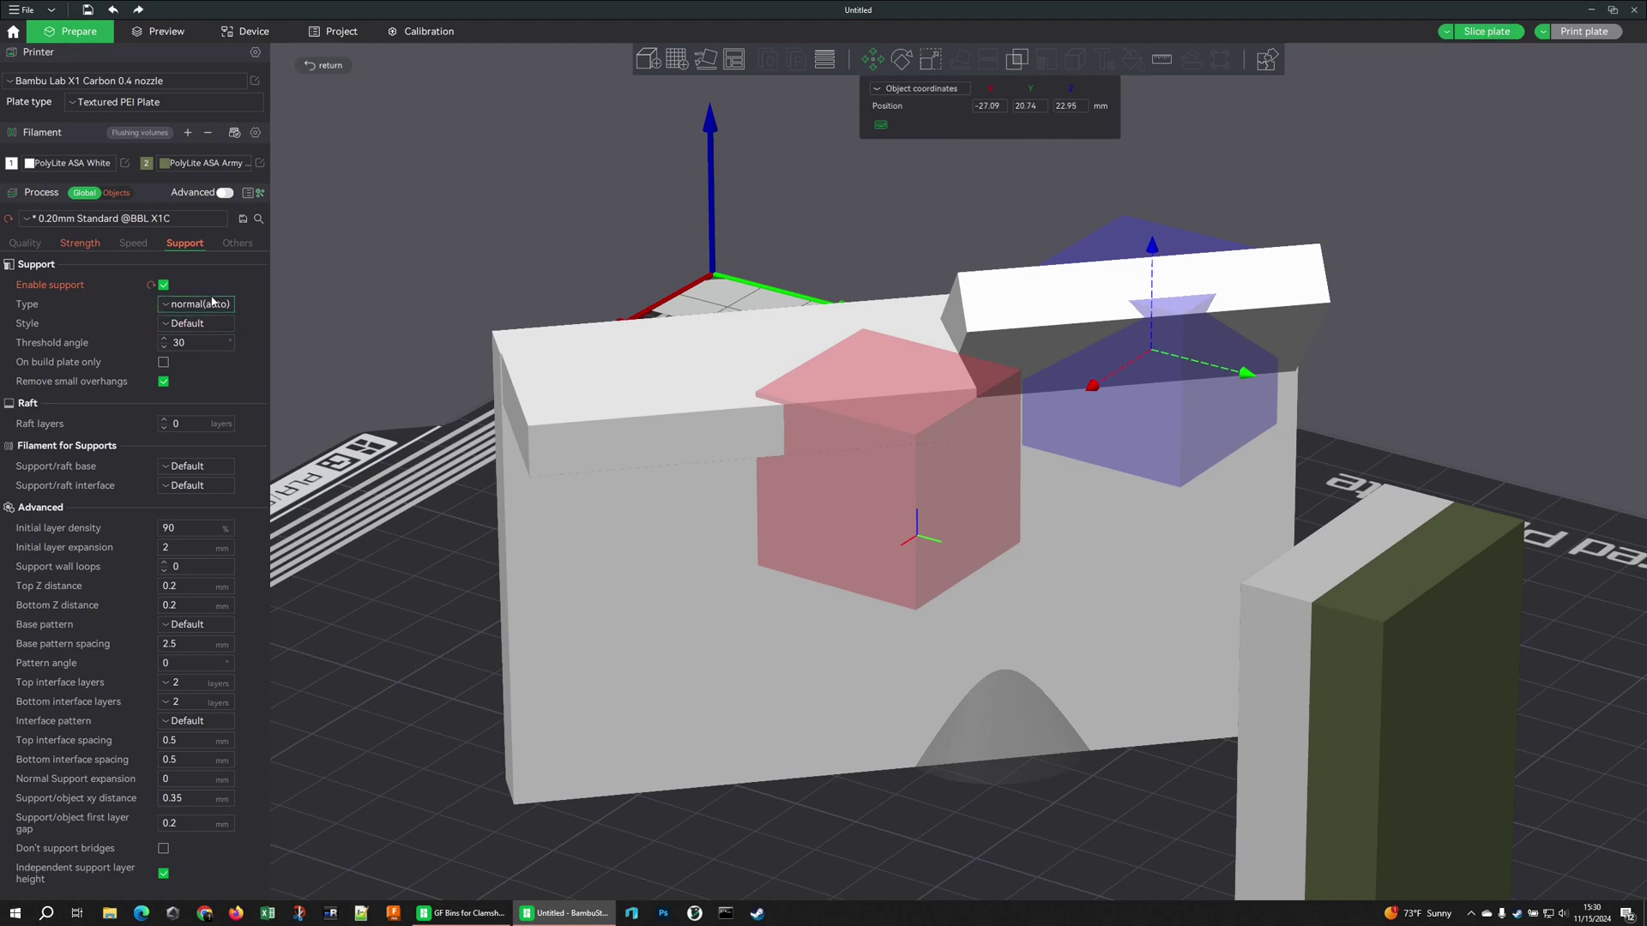
# Slice the plate and colour the preview by line type to inspect the supports beneath the ledge and slanted block.
pyautogui.click(1486, 31)
pyautogui.moveTo(1072, 185); pyautogui.dragTo(1059, 118)
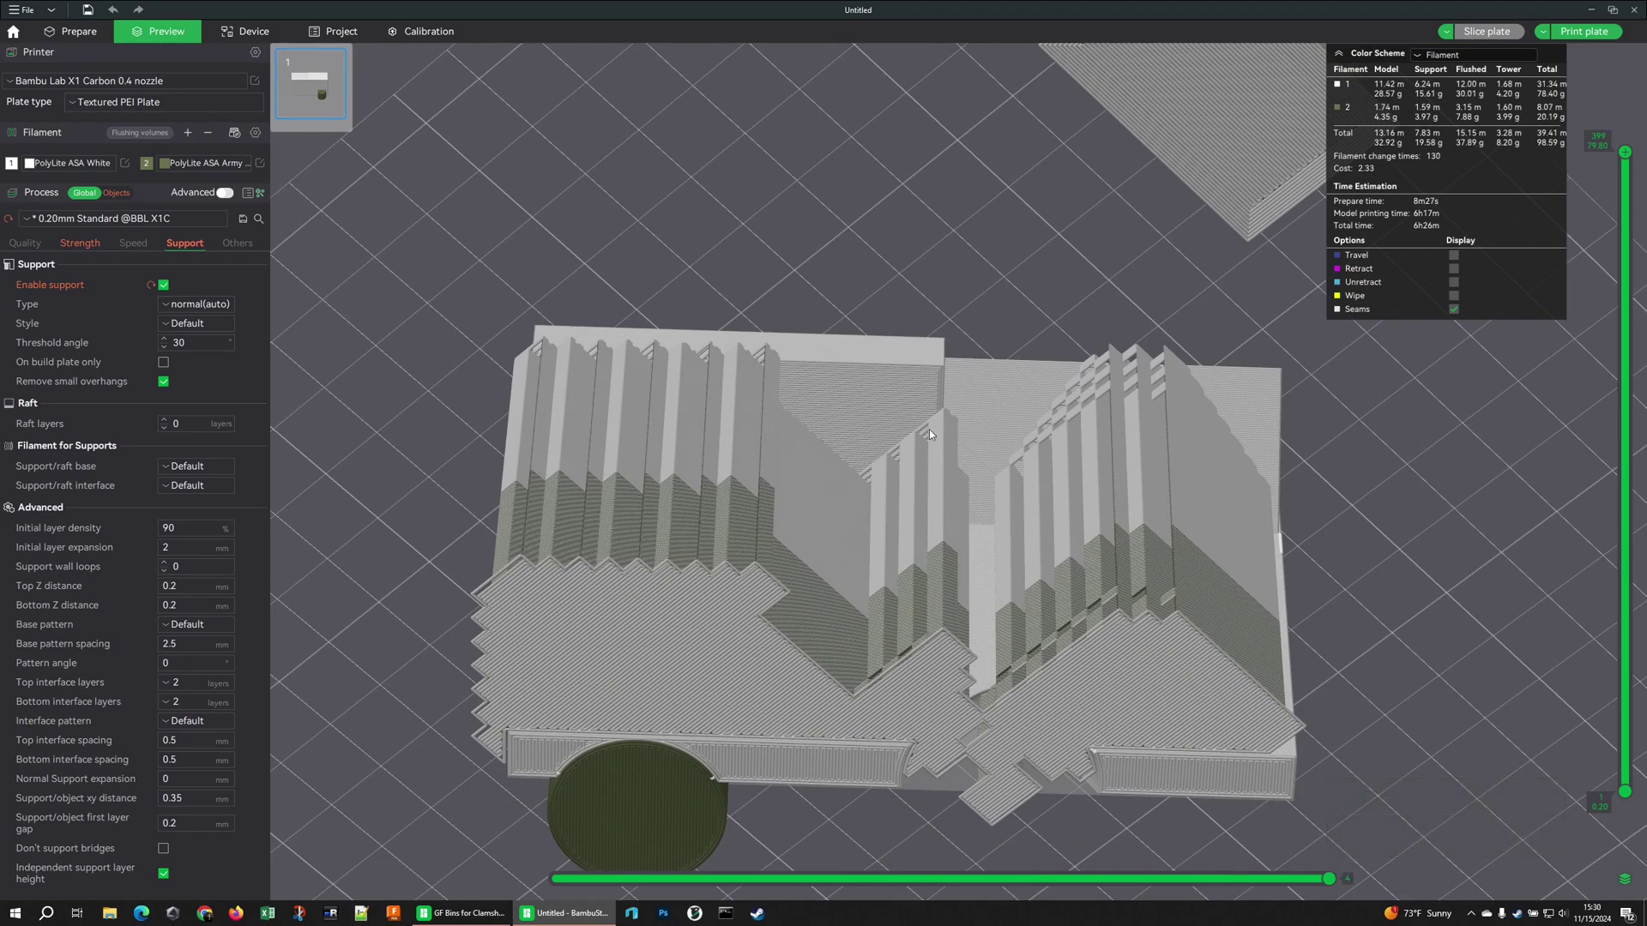
pyautogui.moveTo(878, 456); pyautogui.dragTo(1134, 212)
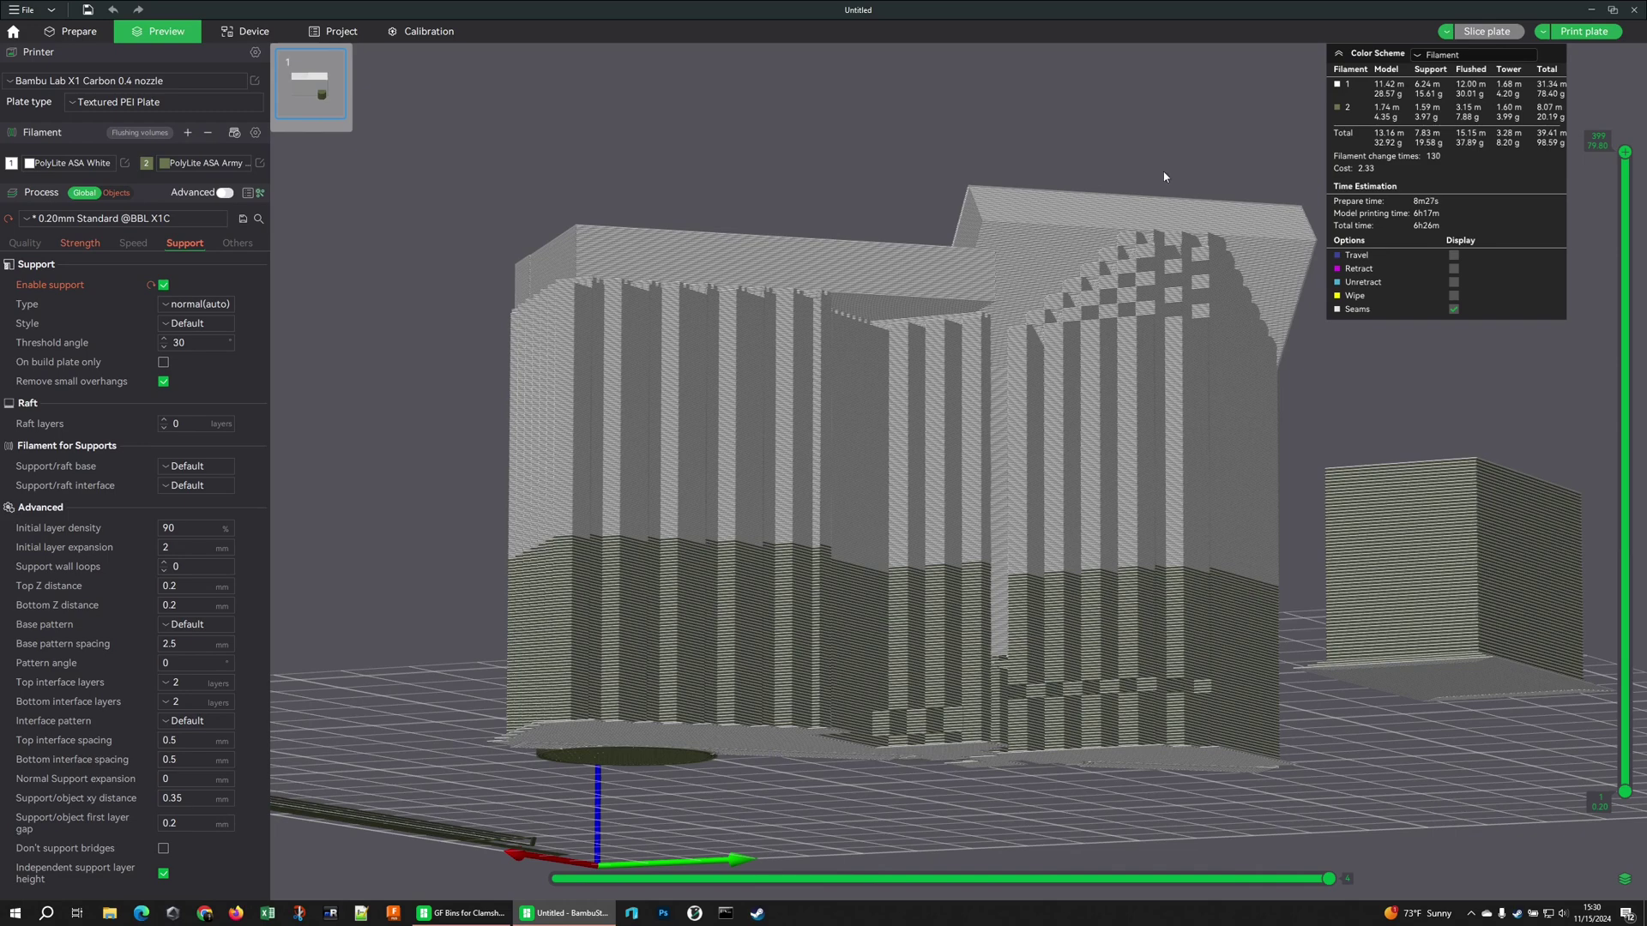
pyautogui.click(1458, 55)
pyautogui.click(1458, 75)
pyautogui.moveTo(1141, 112); pyautogui.dragTo(1076, 134)
pyautogui.moveTo(794, 279); pyautogui.dragTo(785, 213)
# Set the support type to normal(manual) and slice the plate again.
pyautogui.click(197, 303)
pyautogui.click(206, 361)
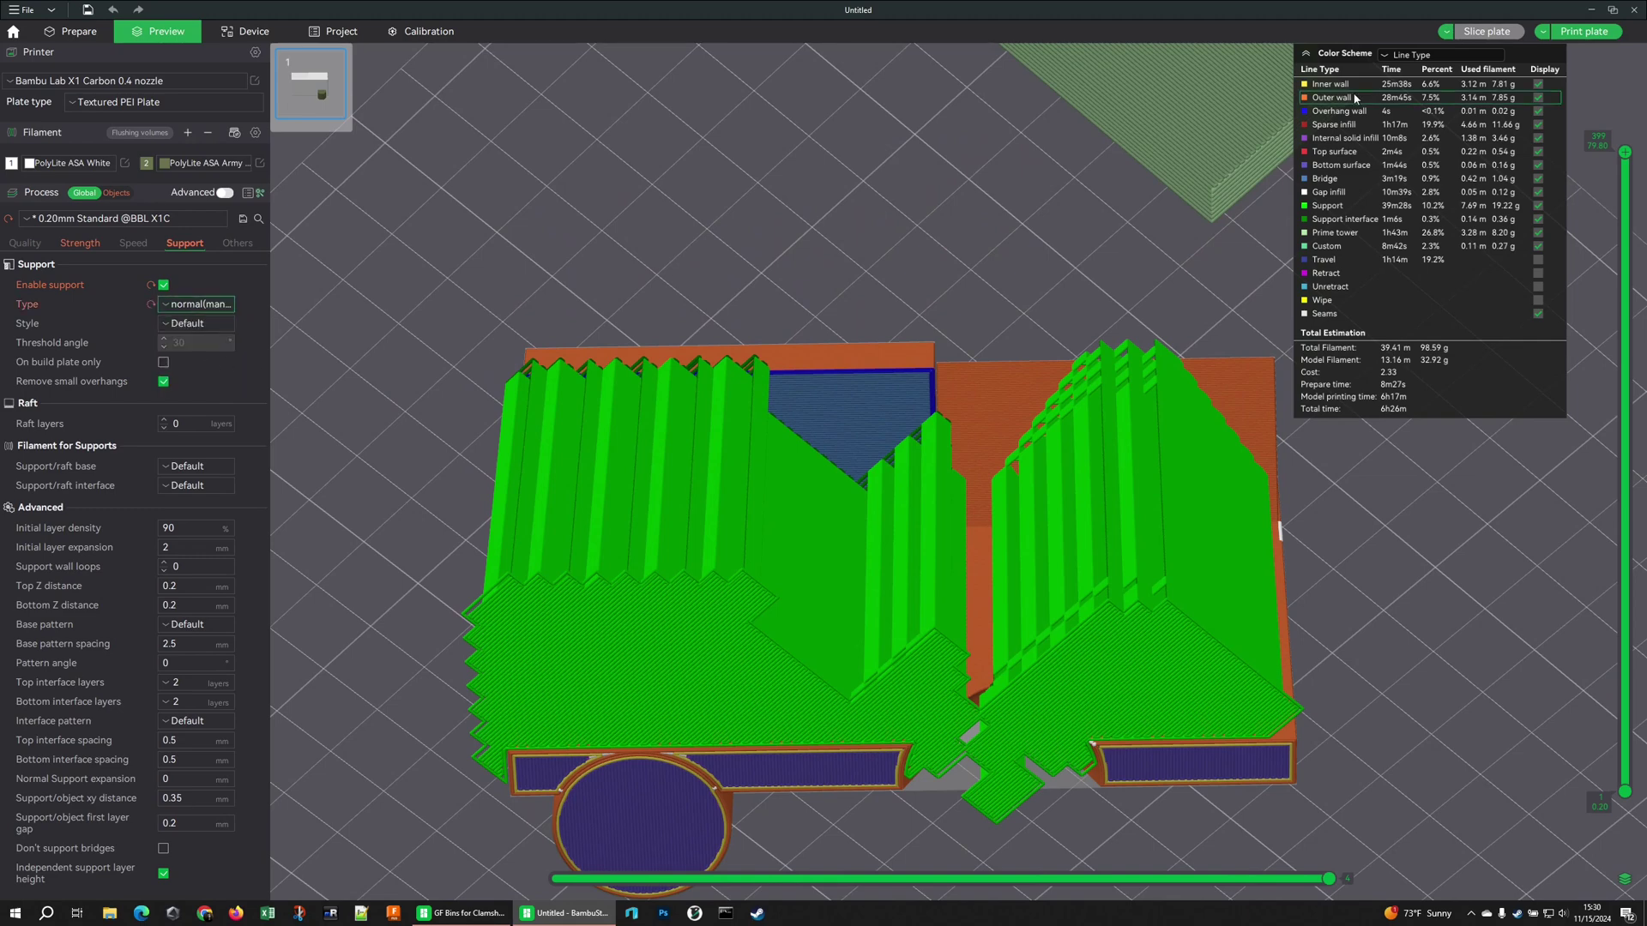
pyautogui.moveTo(1007, 153); pyautogui.dragTo(947, 238)
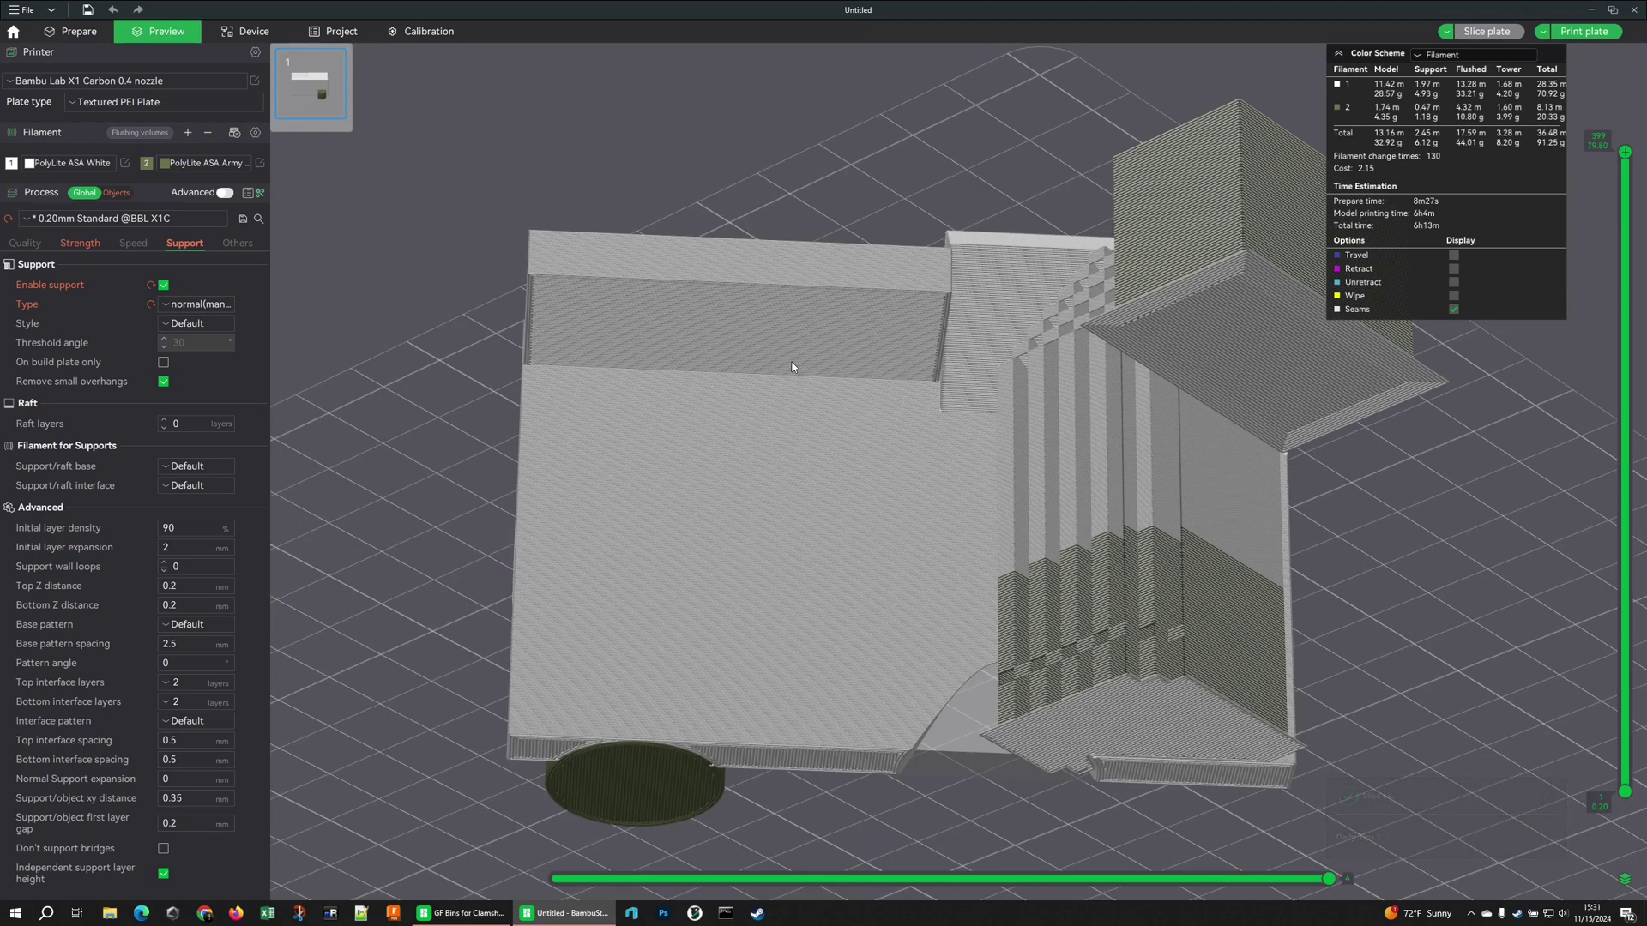
# Switch the new preview to the Line Type colour scheme and examine the manual supports from below and from the side.
pyautogui.click(1473, 54)
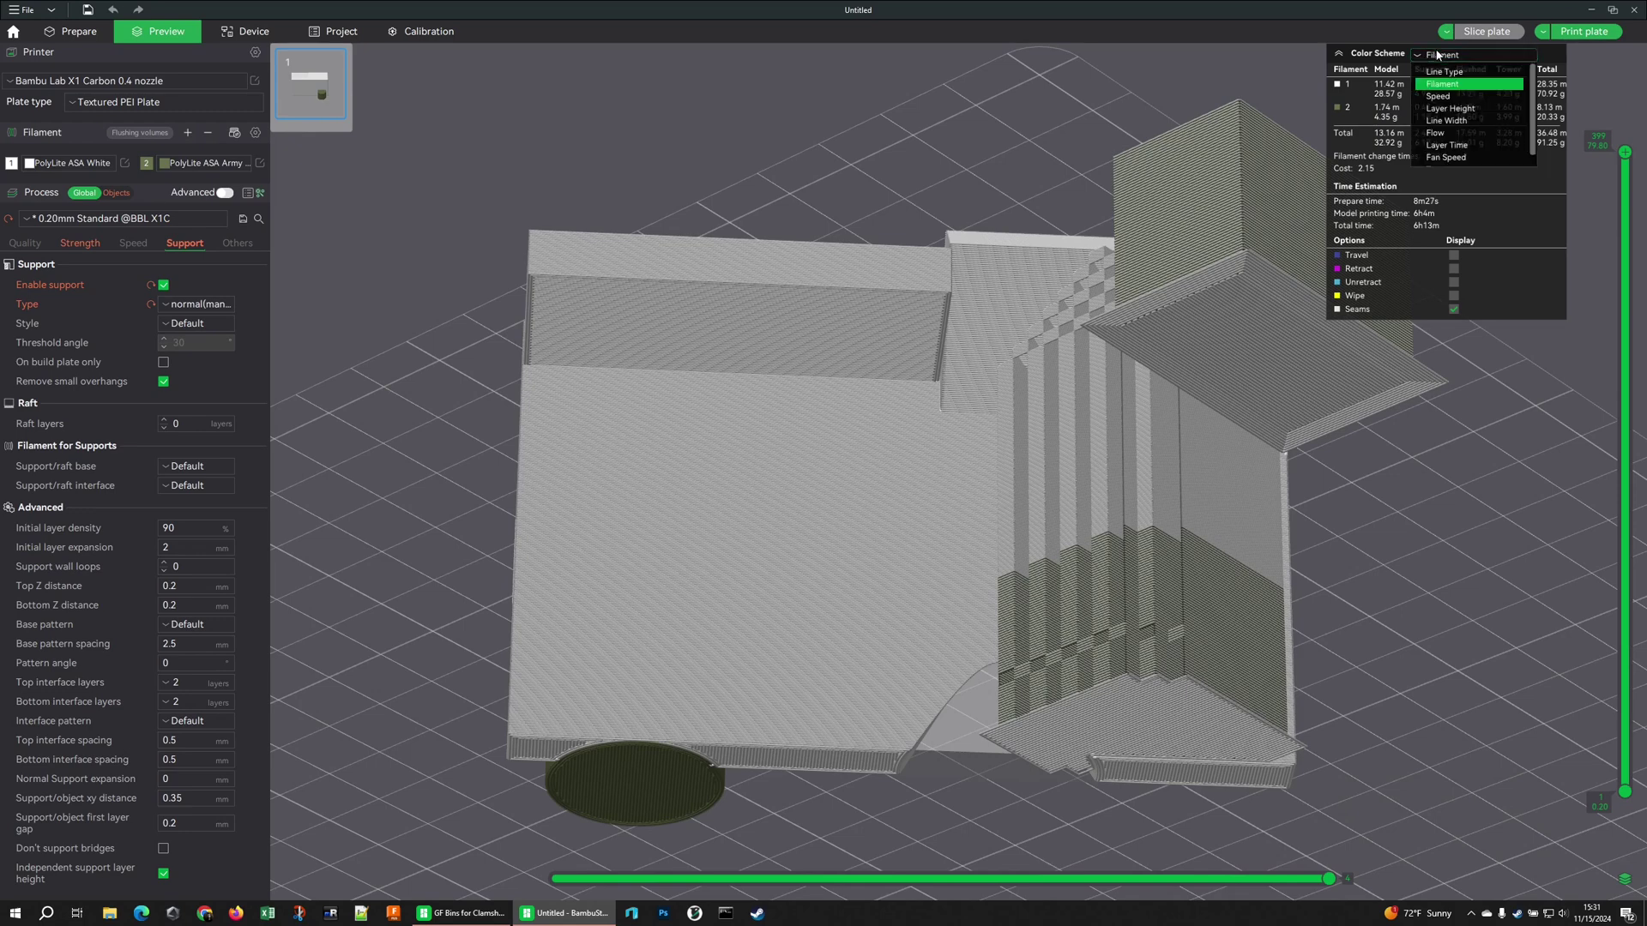
pyautogui.click(1449, 76)
pyautogui.moveTo(815, 140); pyautogui.dragTo(756, 292)
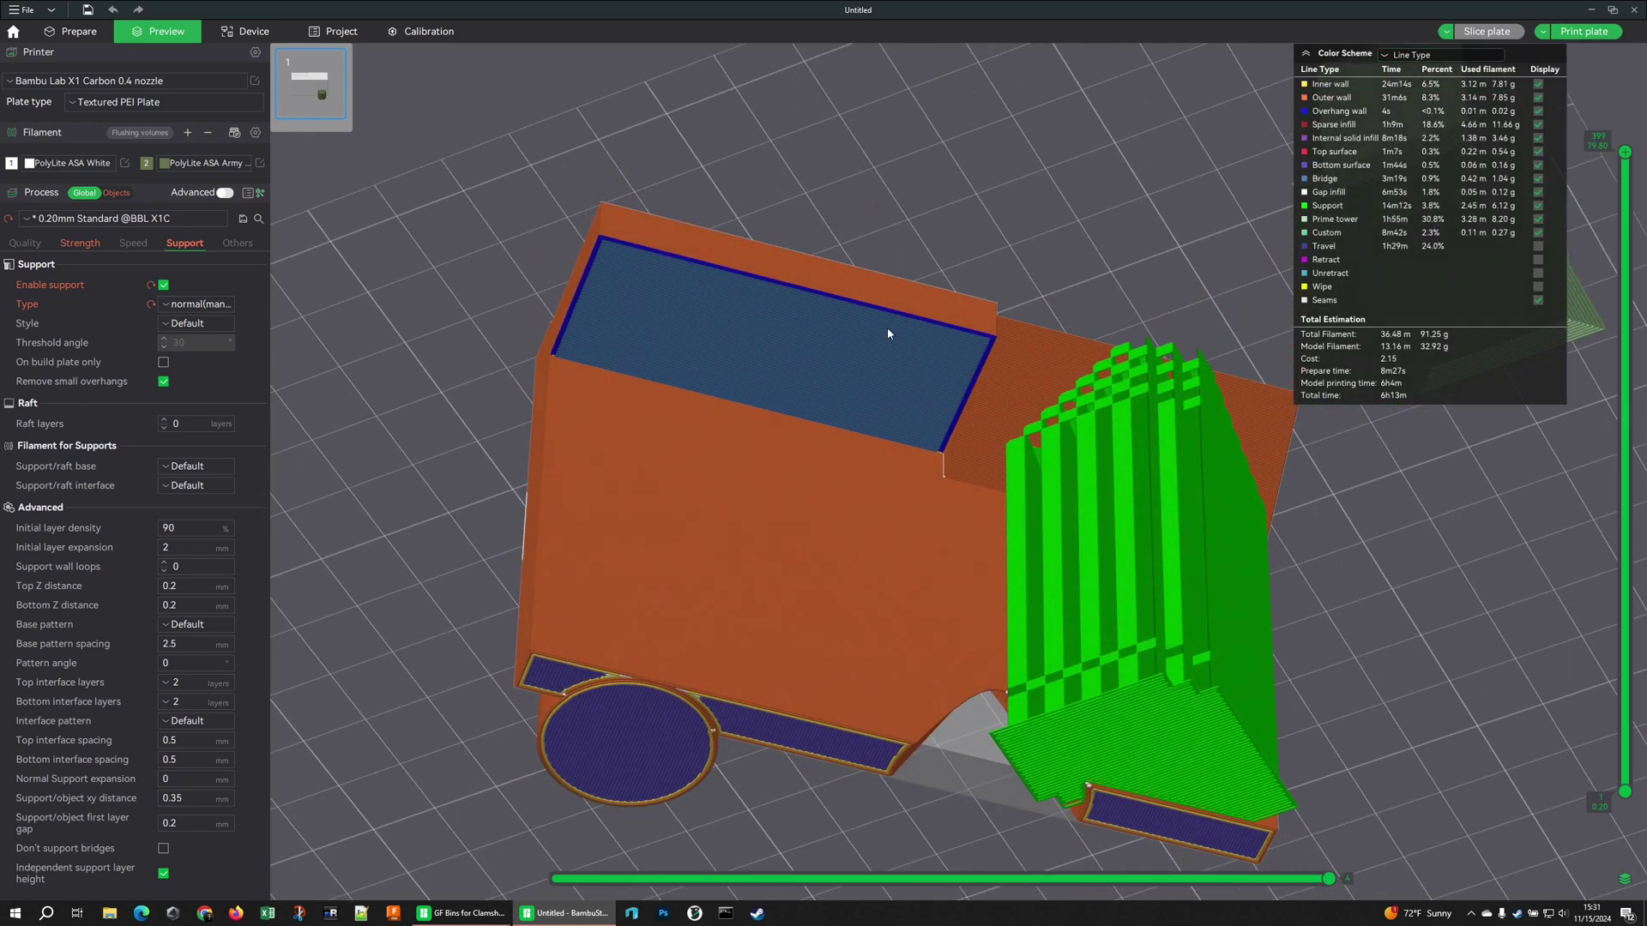
pyautogui.moveTo(768, 413); pyautogui.dragTo(1180, 366)
pyautogui.moveTo(1180, 422); pyautogui.dragTo(1063, 367, button='right')
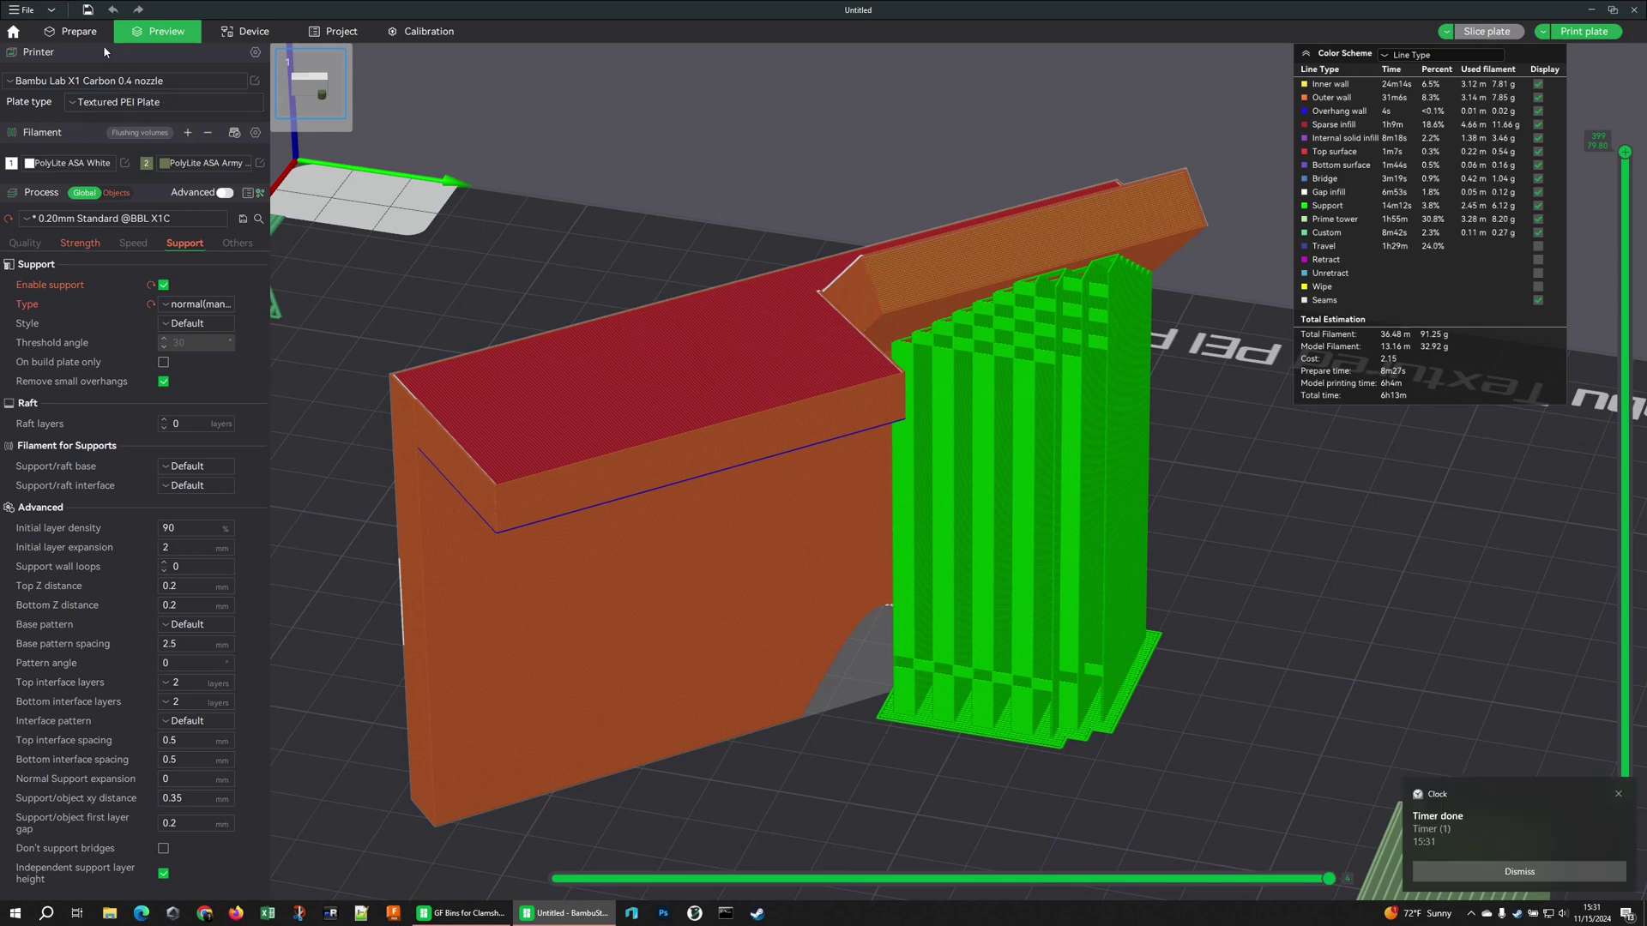
# Return to model editing, select the model, check it in the support painting tool, and leave the tool.
pyautogui.click(79, 31)
pyautogui.moveTo(395, 127); pyautogui.dragTo(393, 97)
pyautogui.click(483, 241)
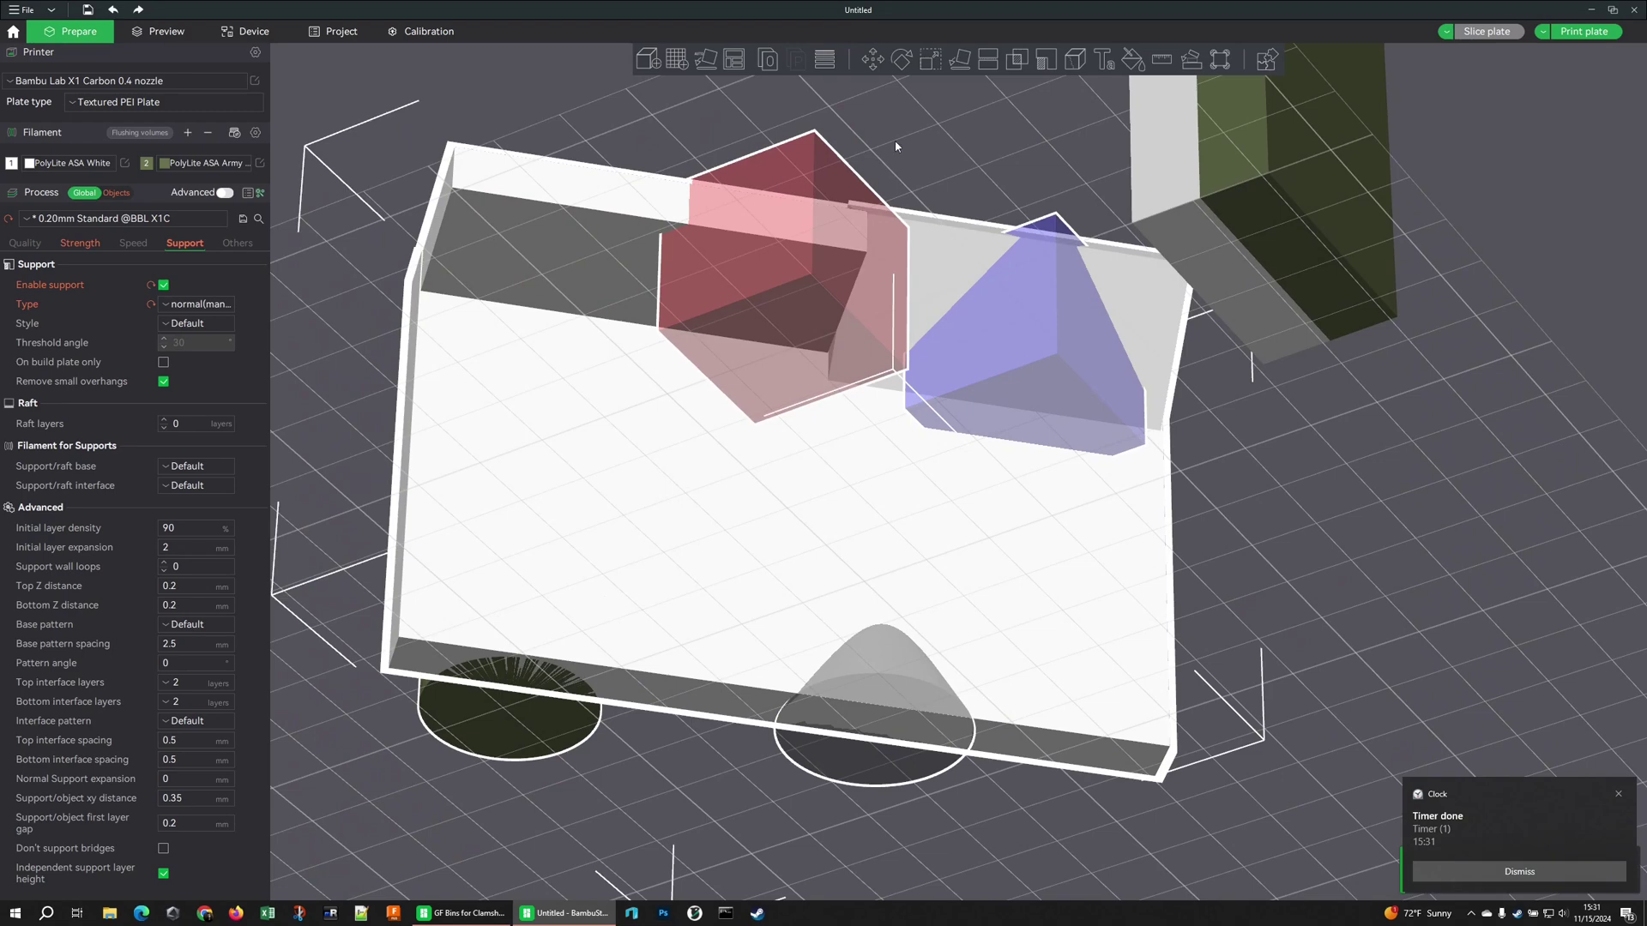
pyautogui.click(1046, 60)
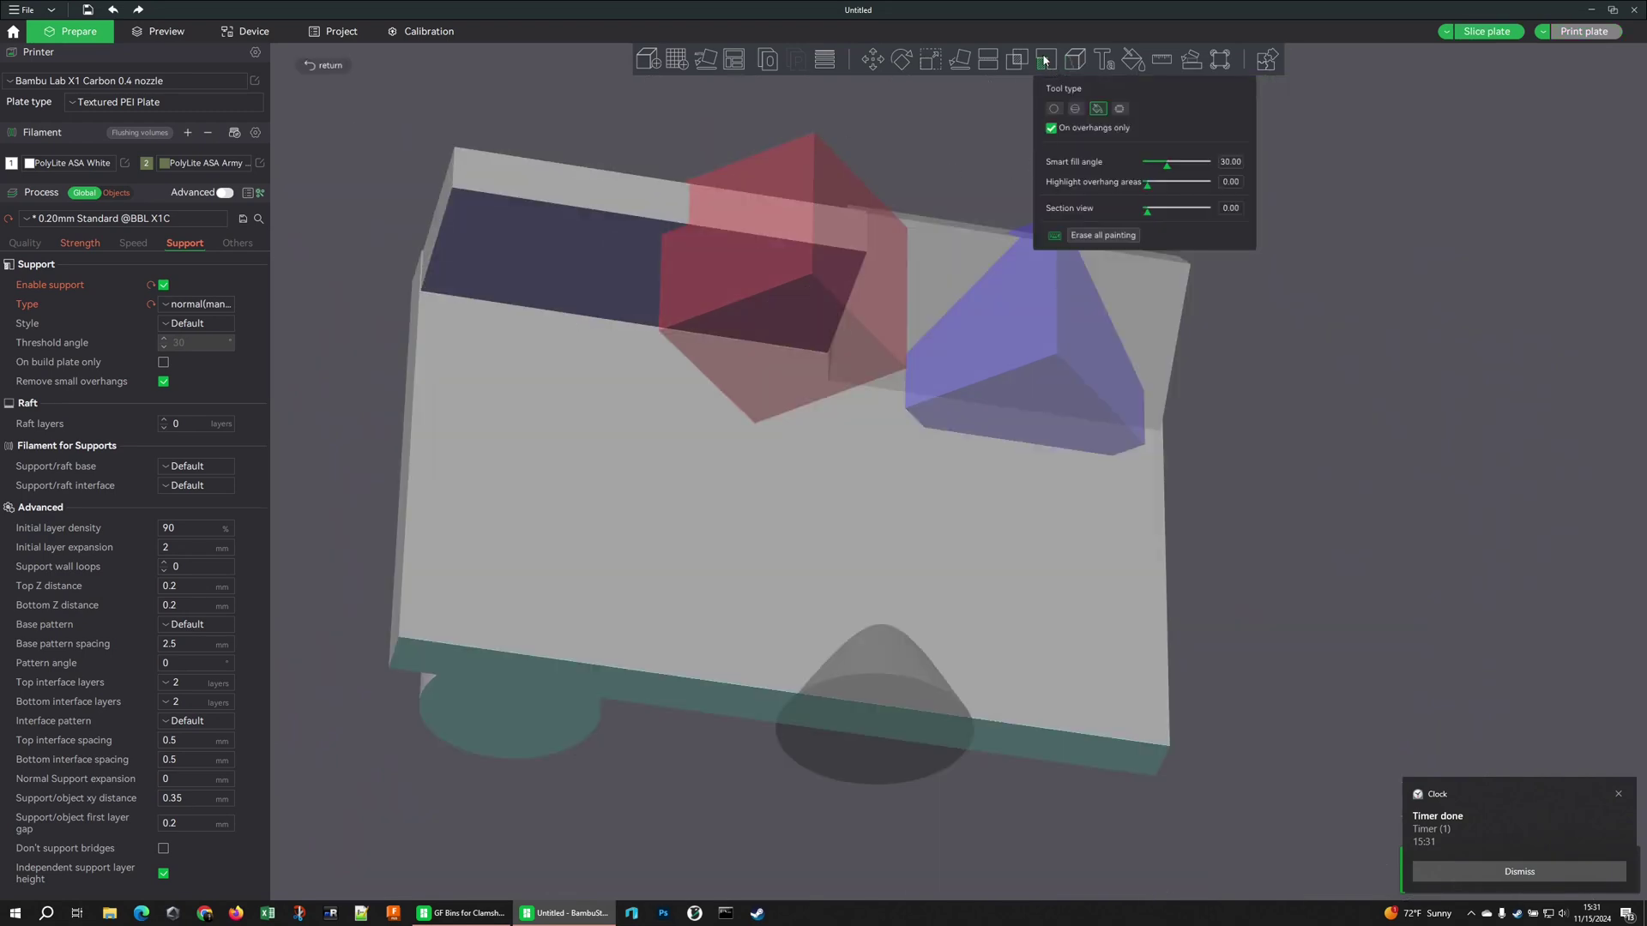
pyautogui.click(1044, 59)
pyautogui.moveTo(944, 122); pyautogui.dragTo(941, 204)
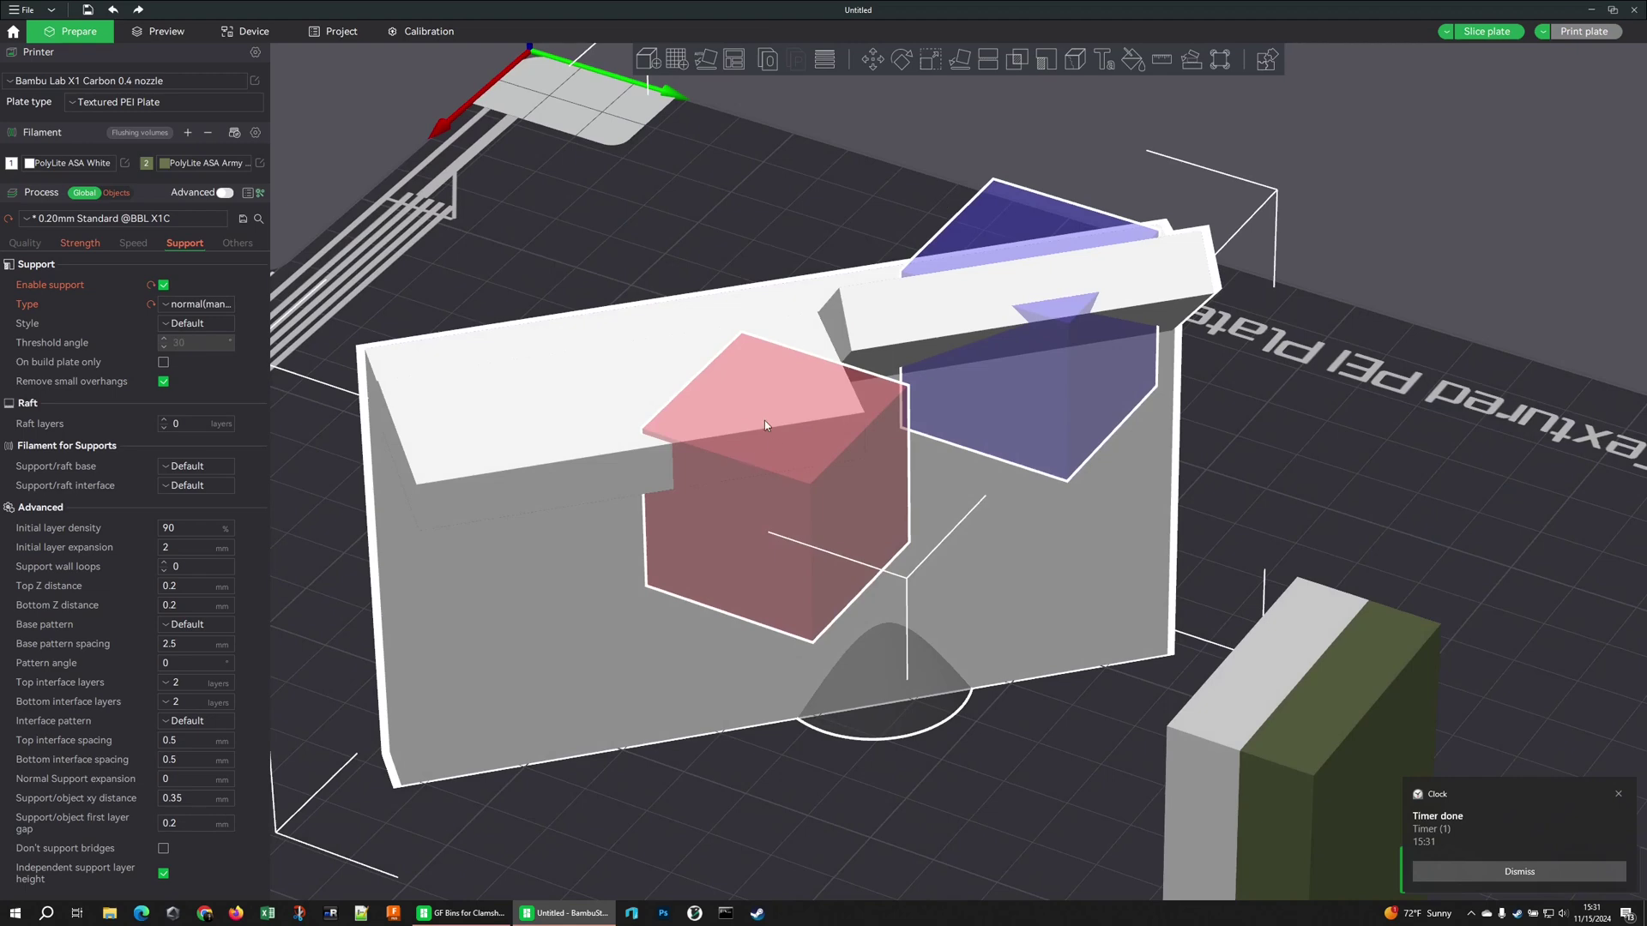
# Reslice the plate and inspect the supports under the ledge and slanted block, plus the text side of the model.
pyautogui.click(1480, 35)
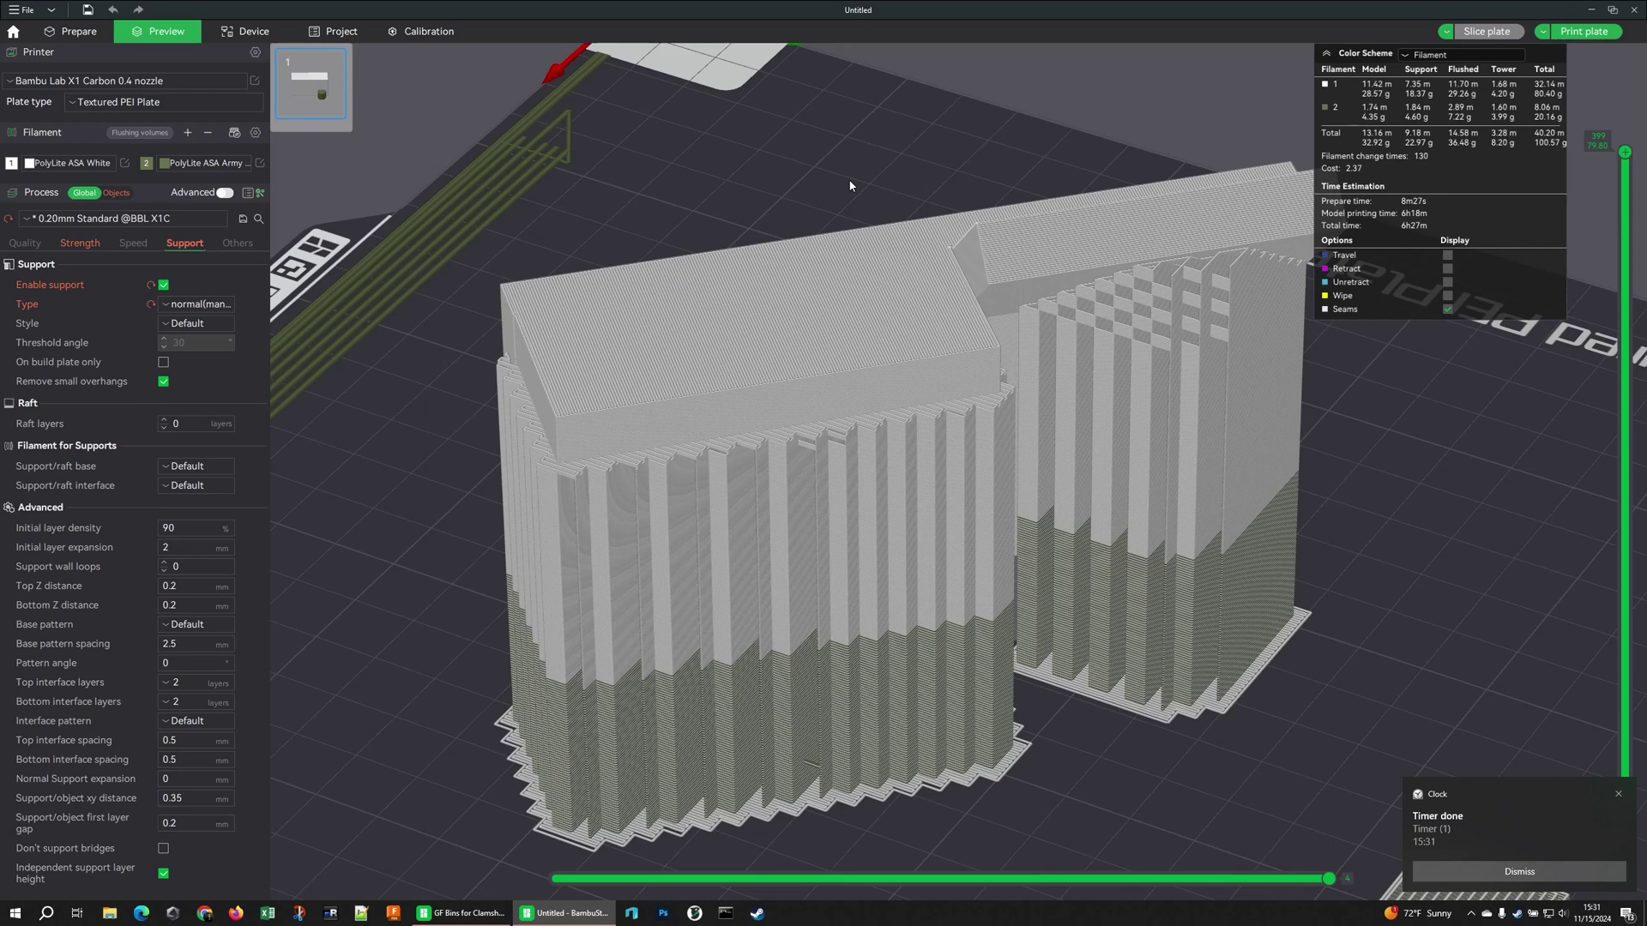
pyautogui.moveTo(793, 198); pyautogui.dragTo(882, 187)
pyautogui.scroll(-2, 882, 187)
pyautogui.moveTo(772, 225)
pyautogui.mouseDown()
pyautogui.moveTo(750, 230)
pyautogui.moveTo(765, 228)
pyautogui.mouseUp()
pyautogui.moveTo(766, 245); pyautogui.dragTo(509, 168, button='right')
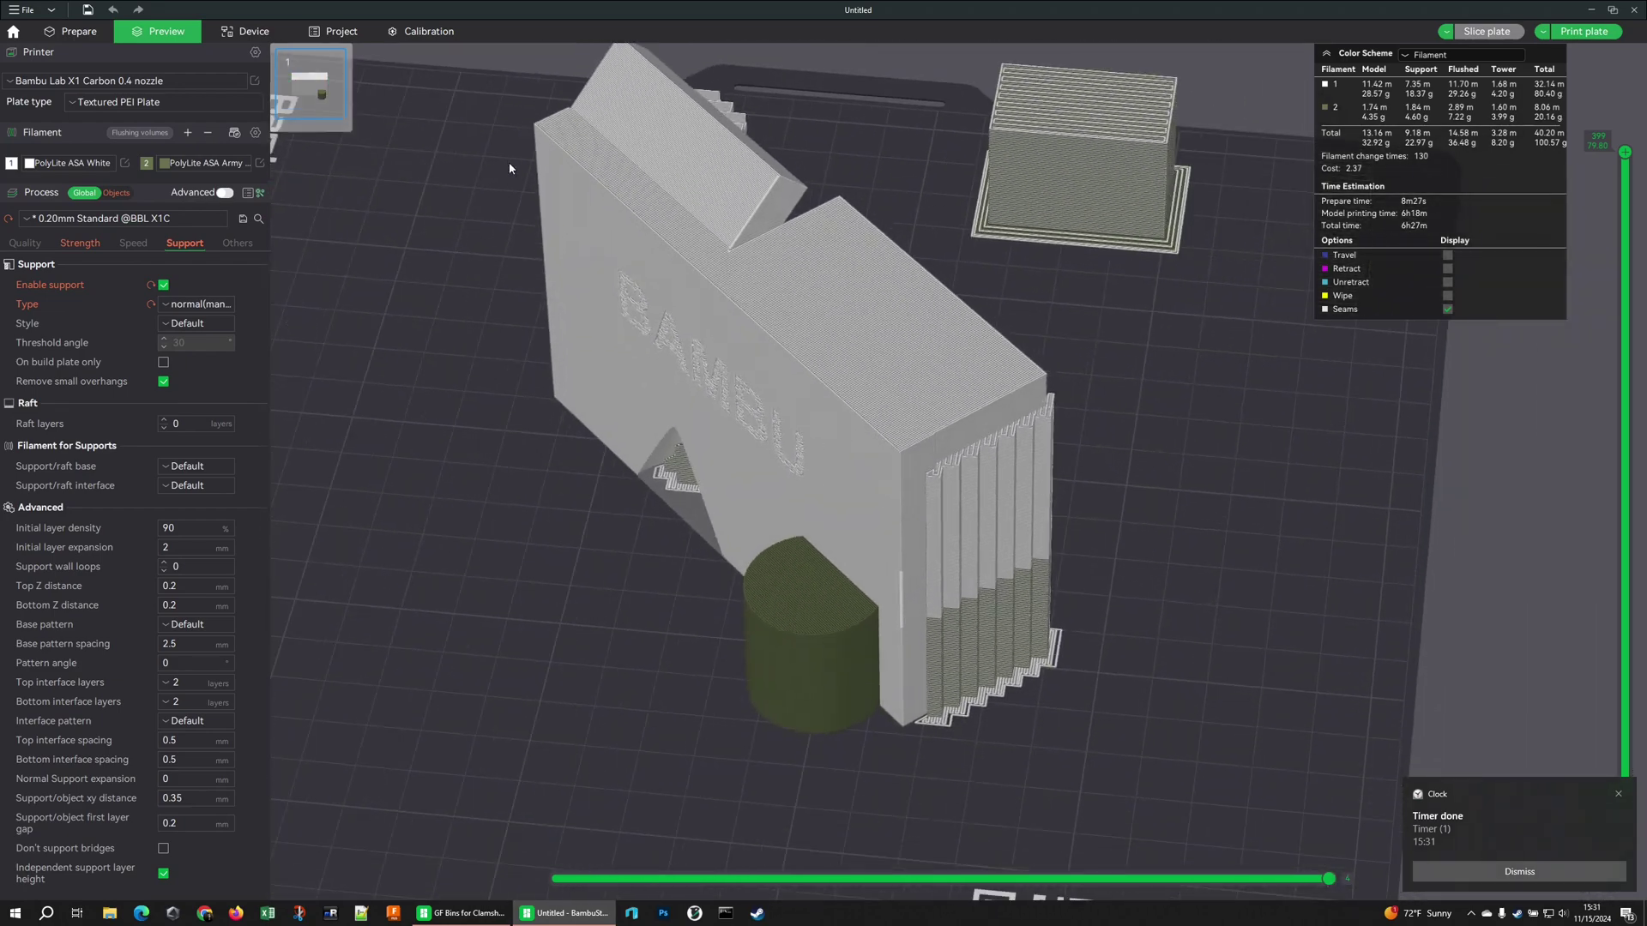
# Go back to model editing and review the parts added around the BAMBU text.
pyautogui.click(78, 31)
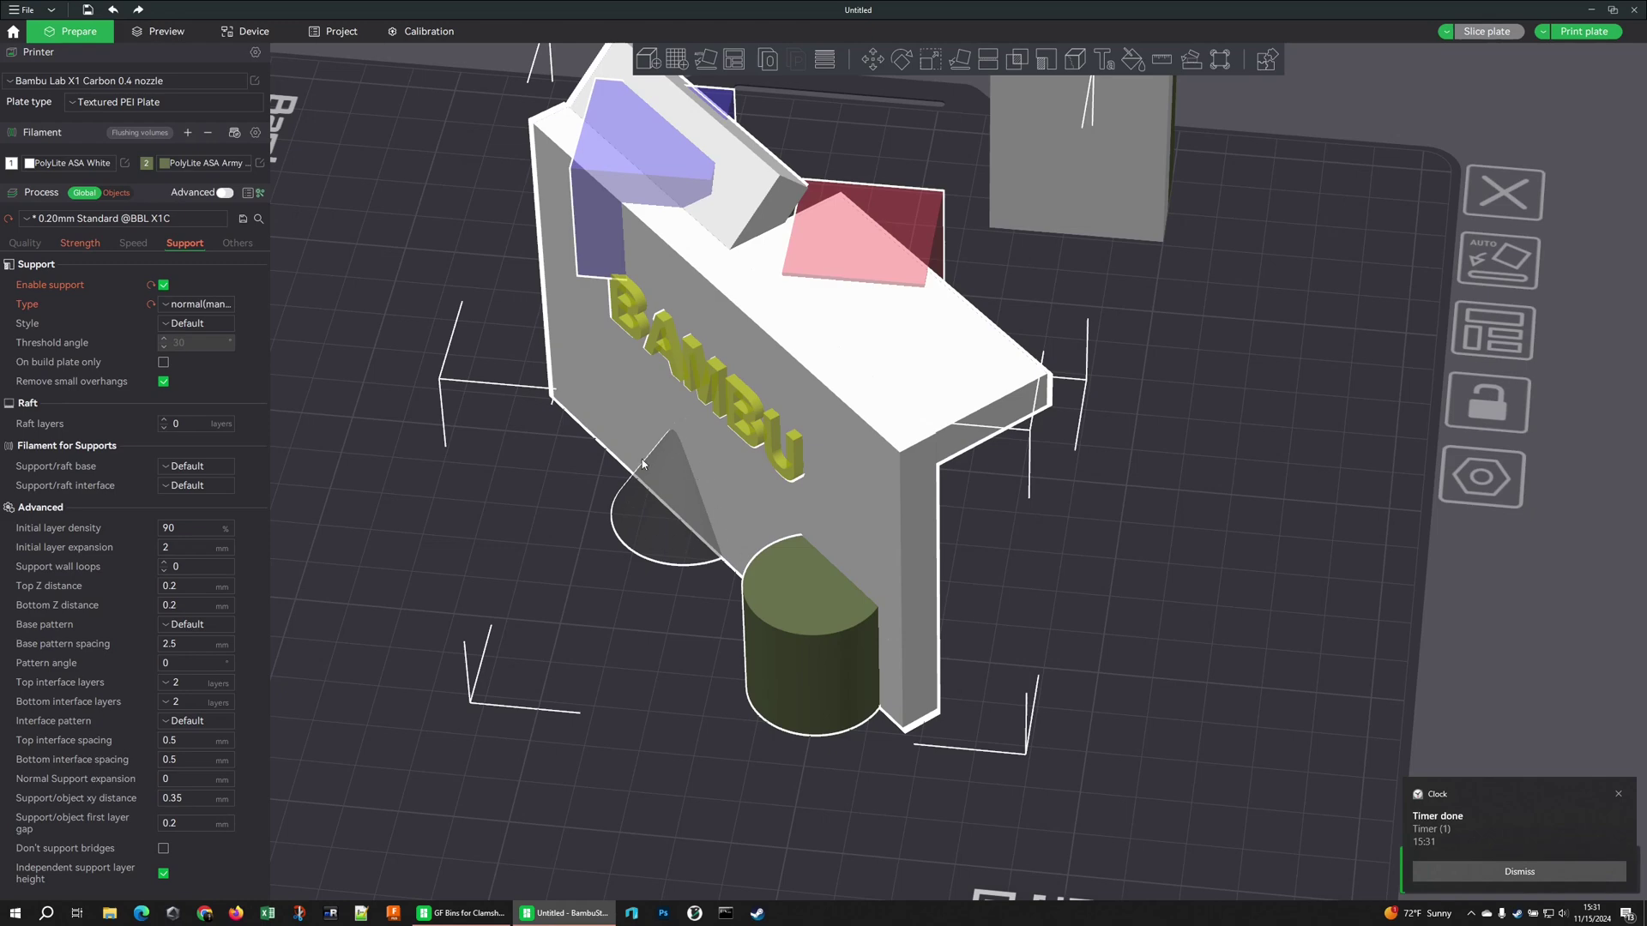
pyautogui.scroll(-3, 655, 759)
pyautogui.scroll(5, 652, 755)
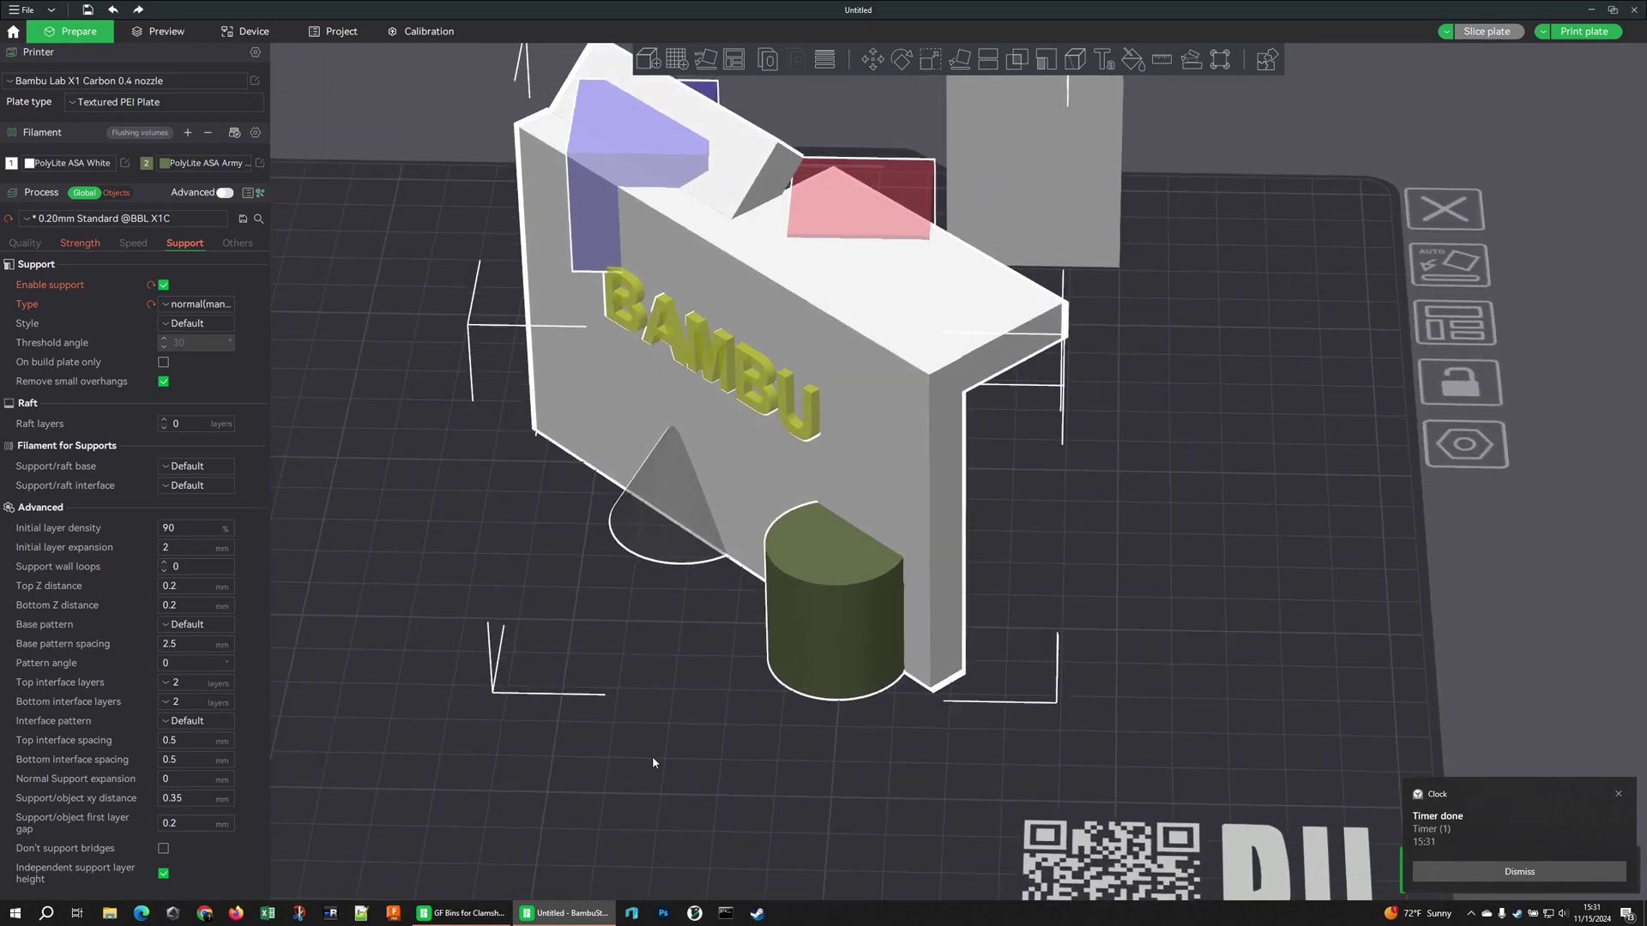